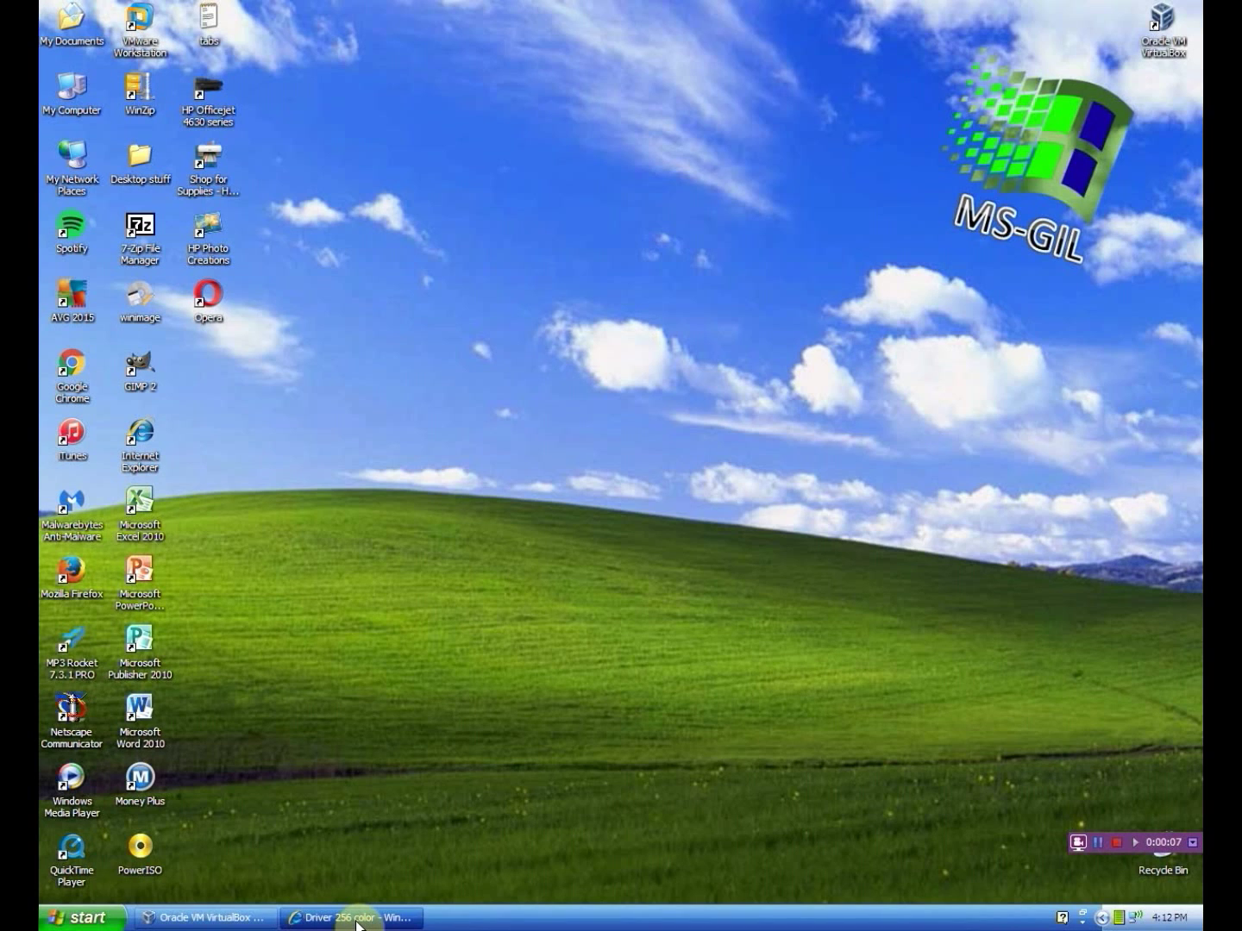
# Restore the Internet Explorer window showing the MediaFire 'Driver 256 color' download page.
pyautogui.click(355, 921)
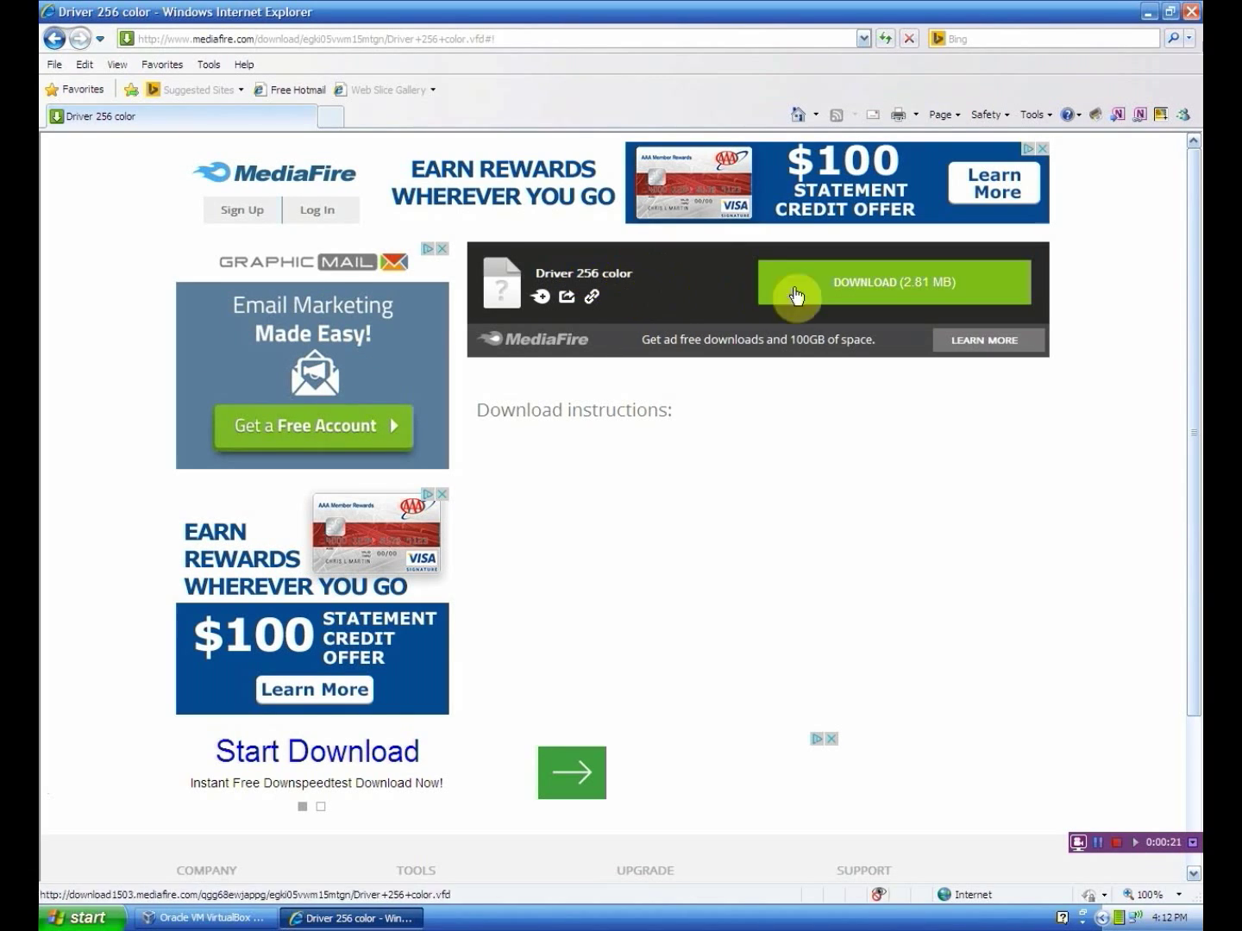
# Minimize the Internet Explorer window to reveal the Windows XP desktop.
pyautogui.click(1168, 13)
pyautogui.click(1147, 12)
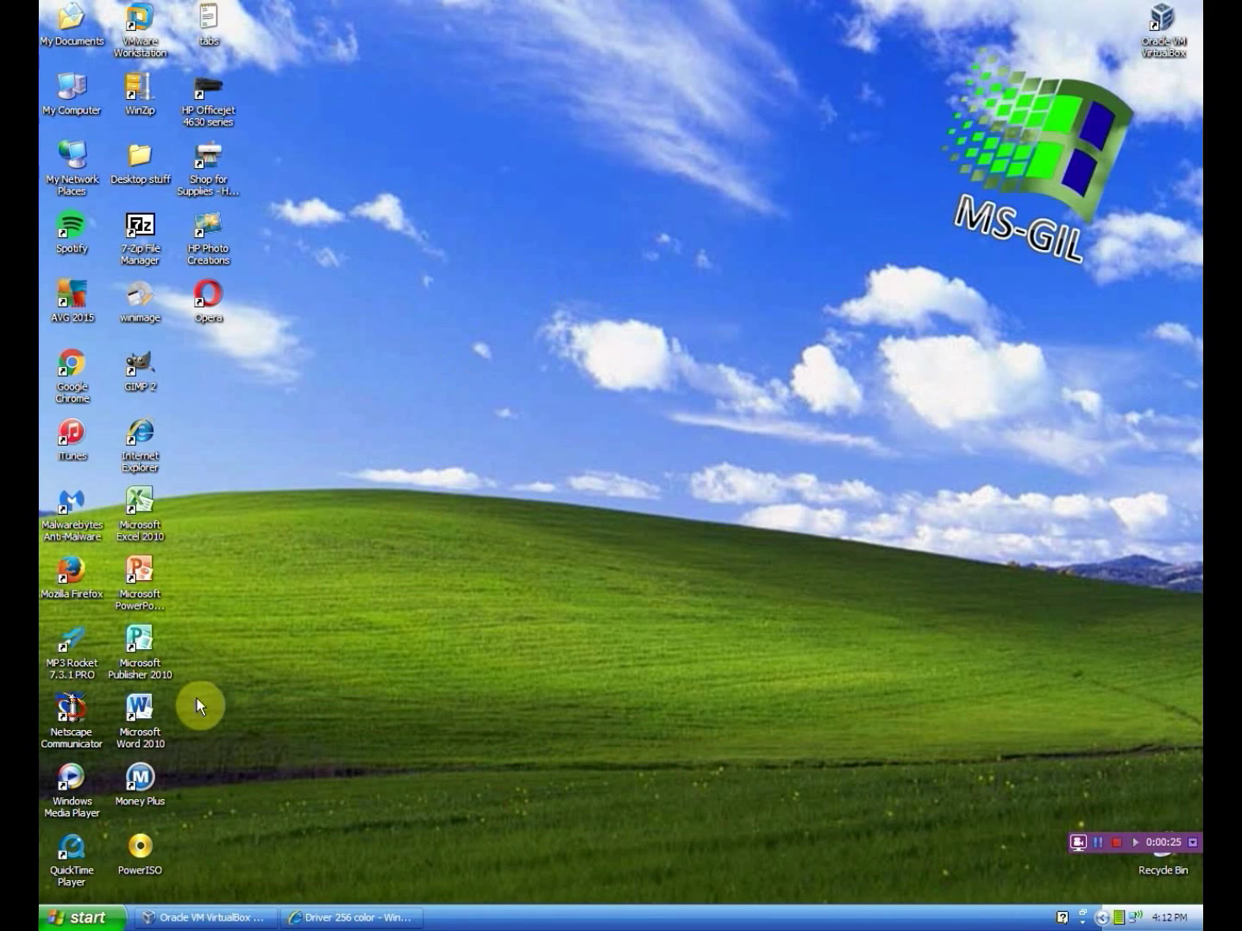
# Launch the Winblows 95 Color VM from VirtualBox Manager and dismiss the keyboard auto-capture notice.
pyautogui.click(222, 922)
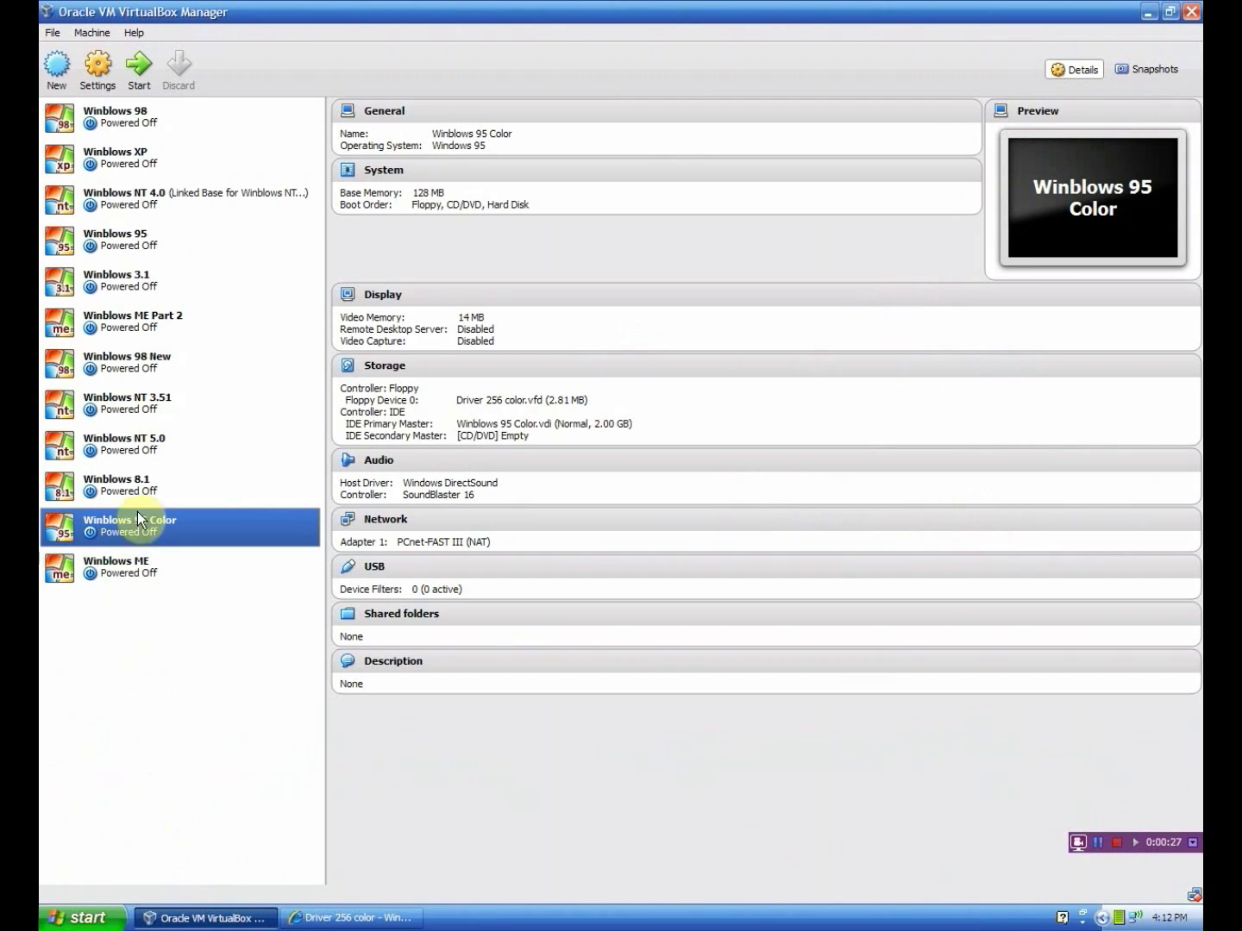
pyautogui.click(139, 67)
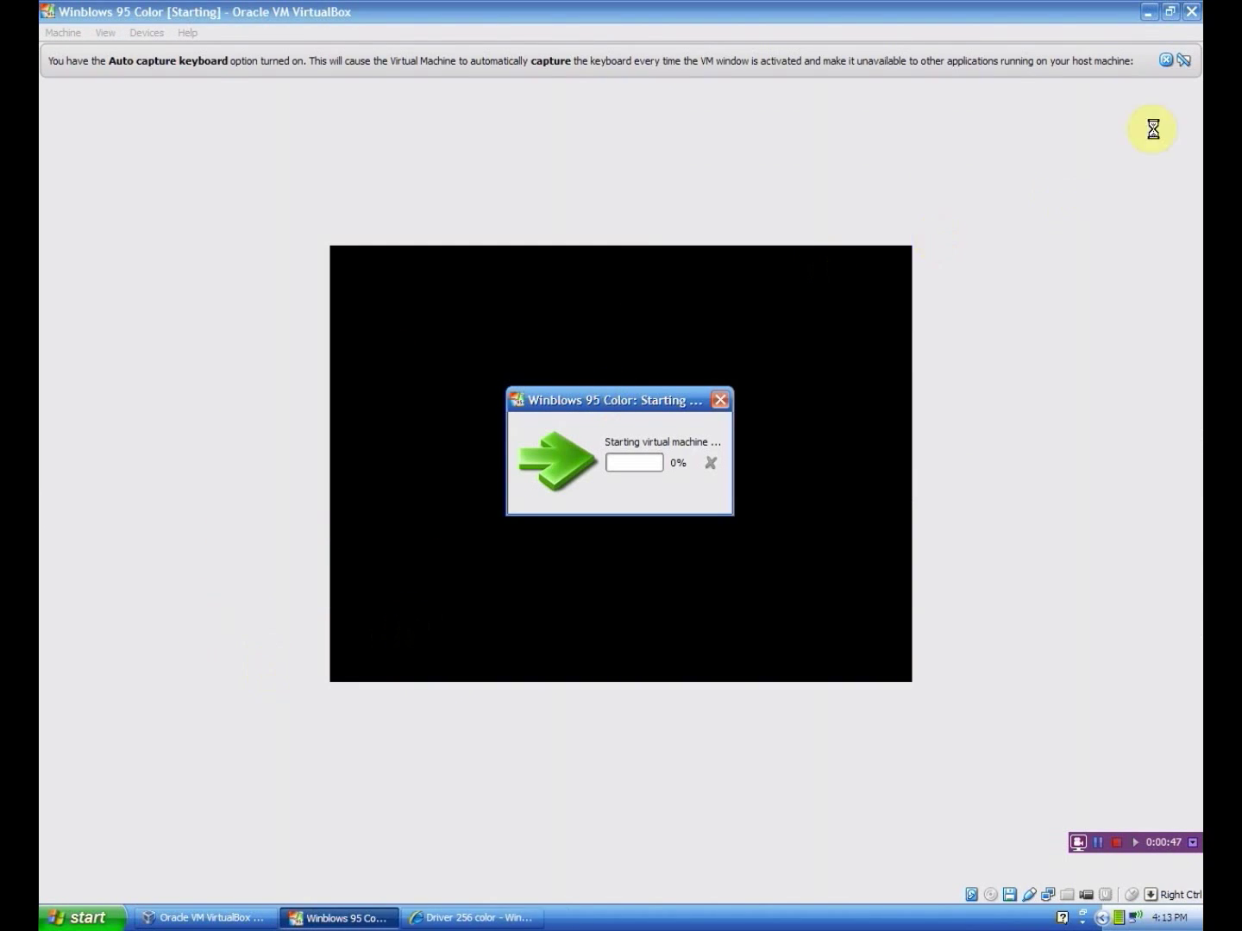
pyautogui.click(1164, 61)
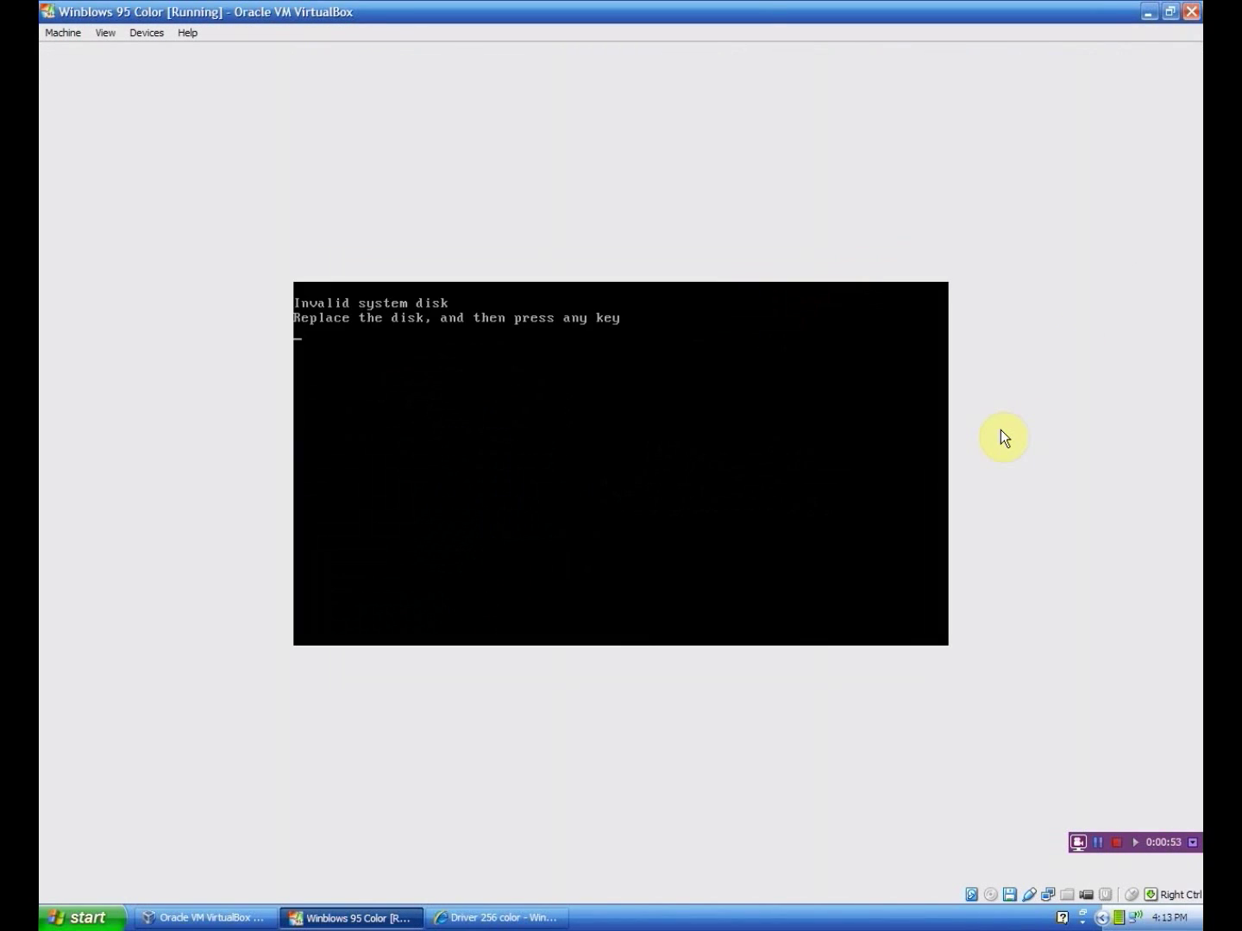
# Eject the virtual floppy, reboot past 'Invalid system disk', and cancel the network password prompt.
pyautogui.click(1013, 895)
pyautogui.click(1029, 885)
pyautogui.press('Return')
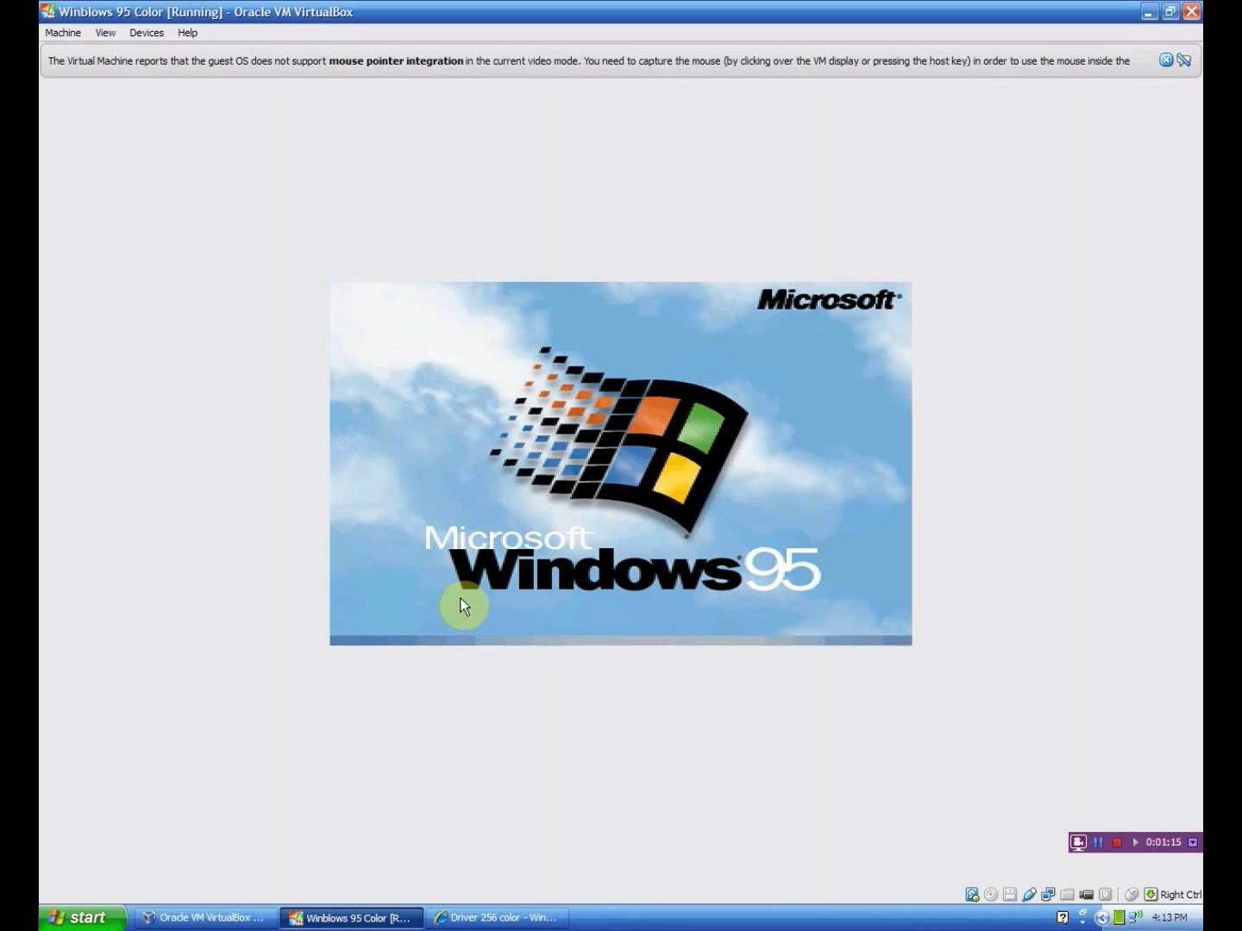
pyautogui.click(1169, 58)
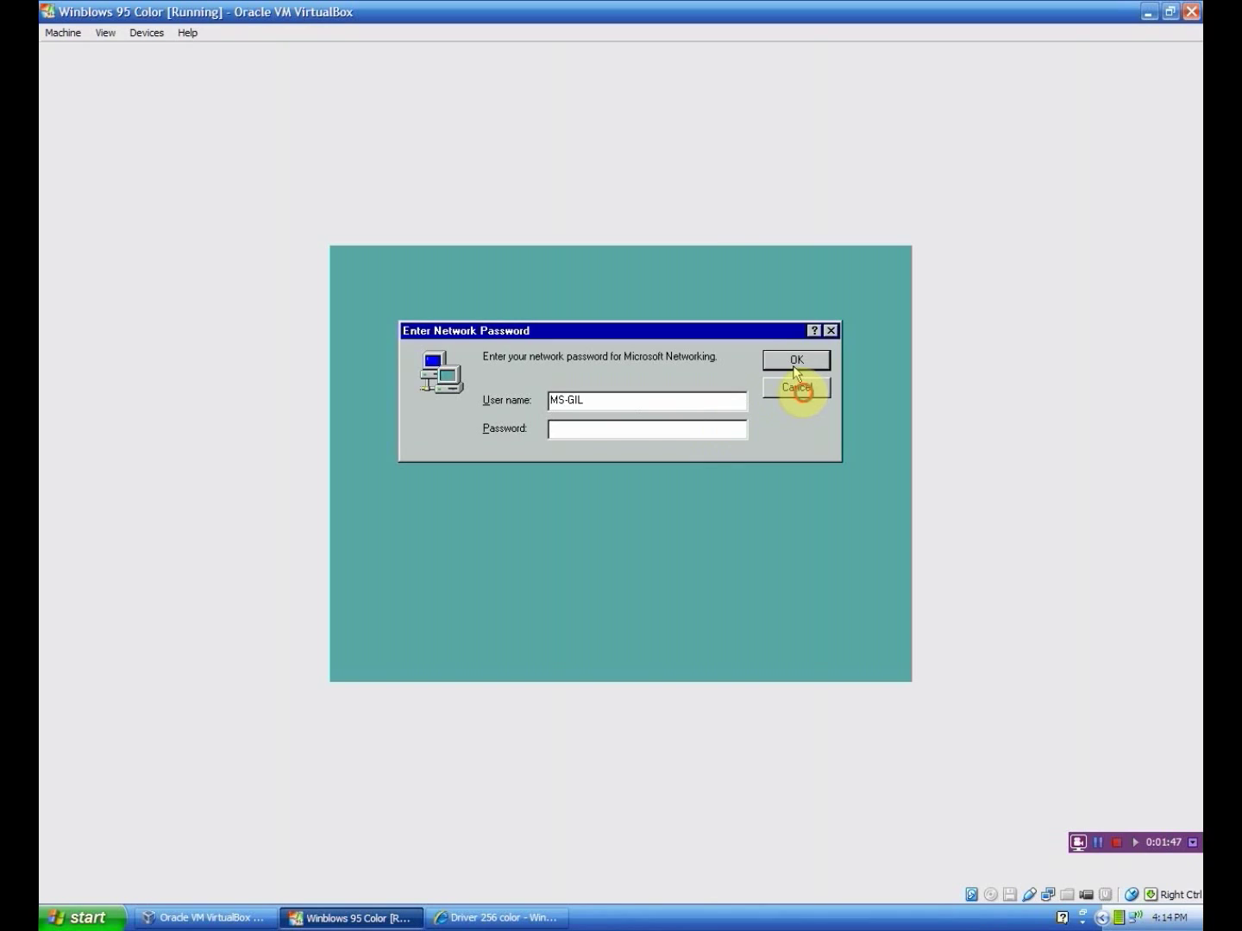
pyautogui.click(801, 389)
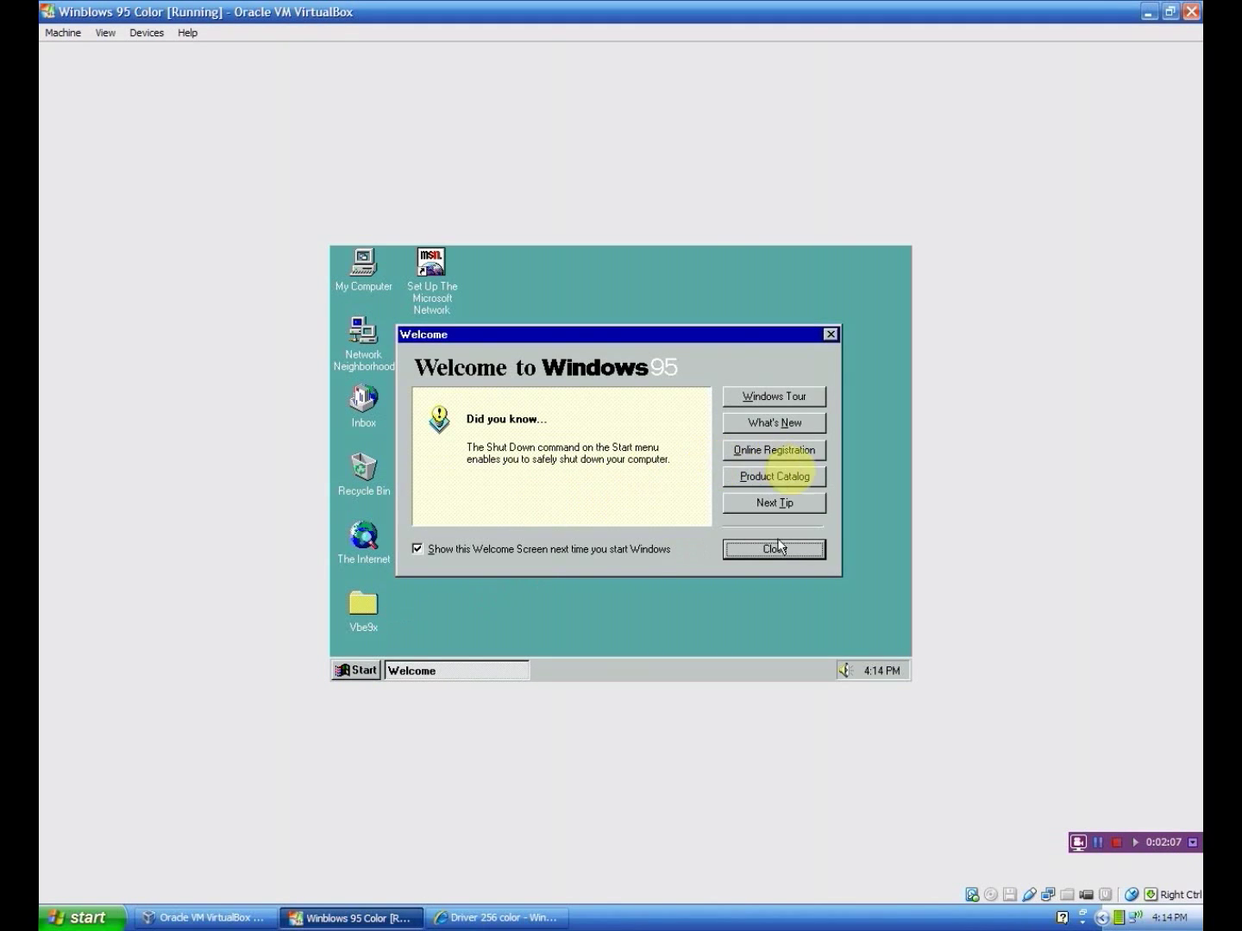
# Close the Welcome to Windows 95 dialog and bring up the virtual floppy image list.
pyautogui.click(758, 549)
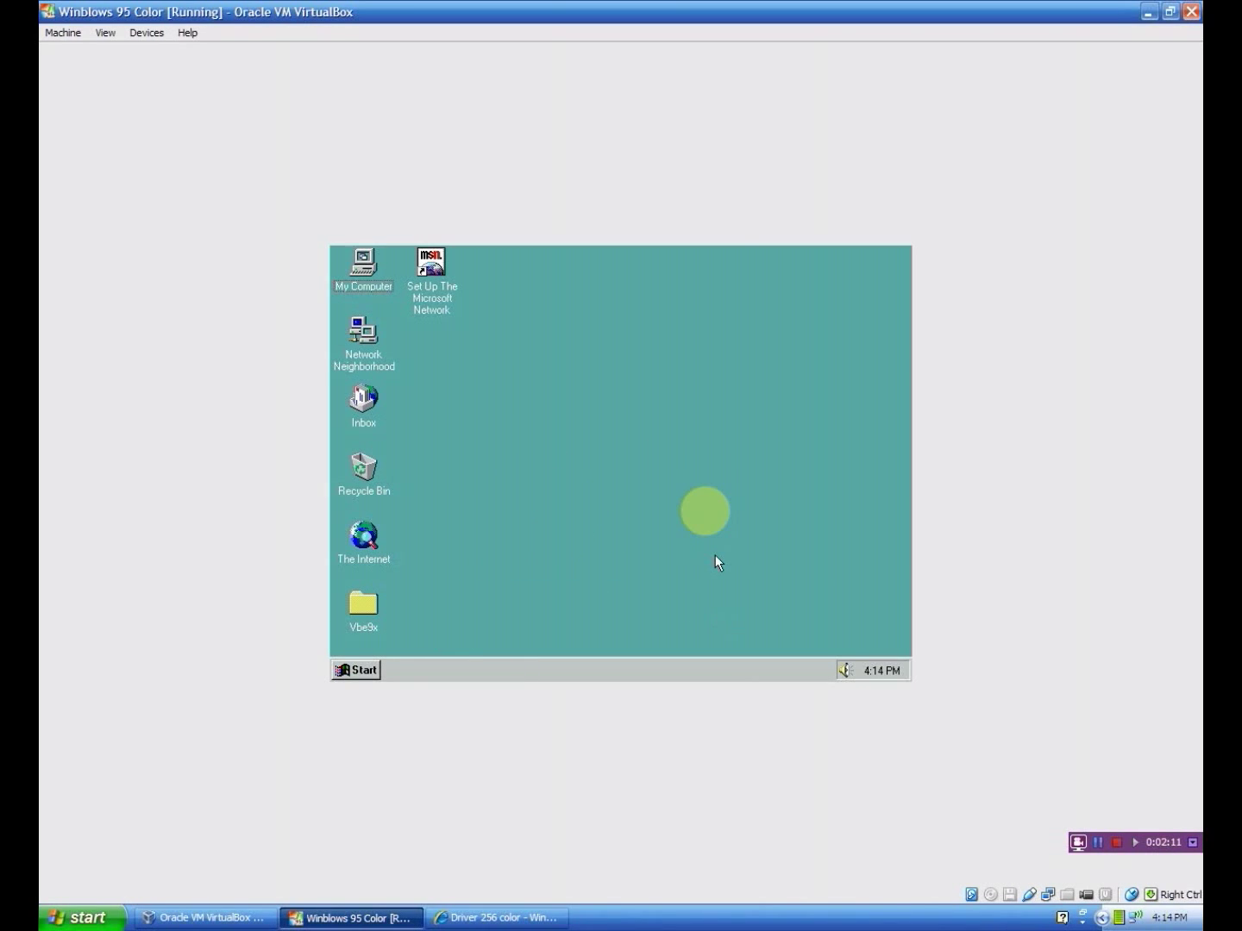
pyautogui.click(1011, 896)
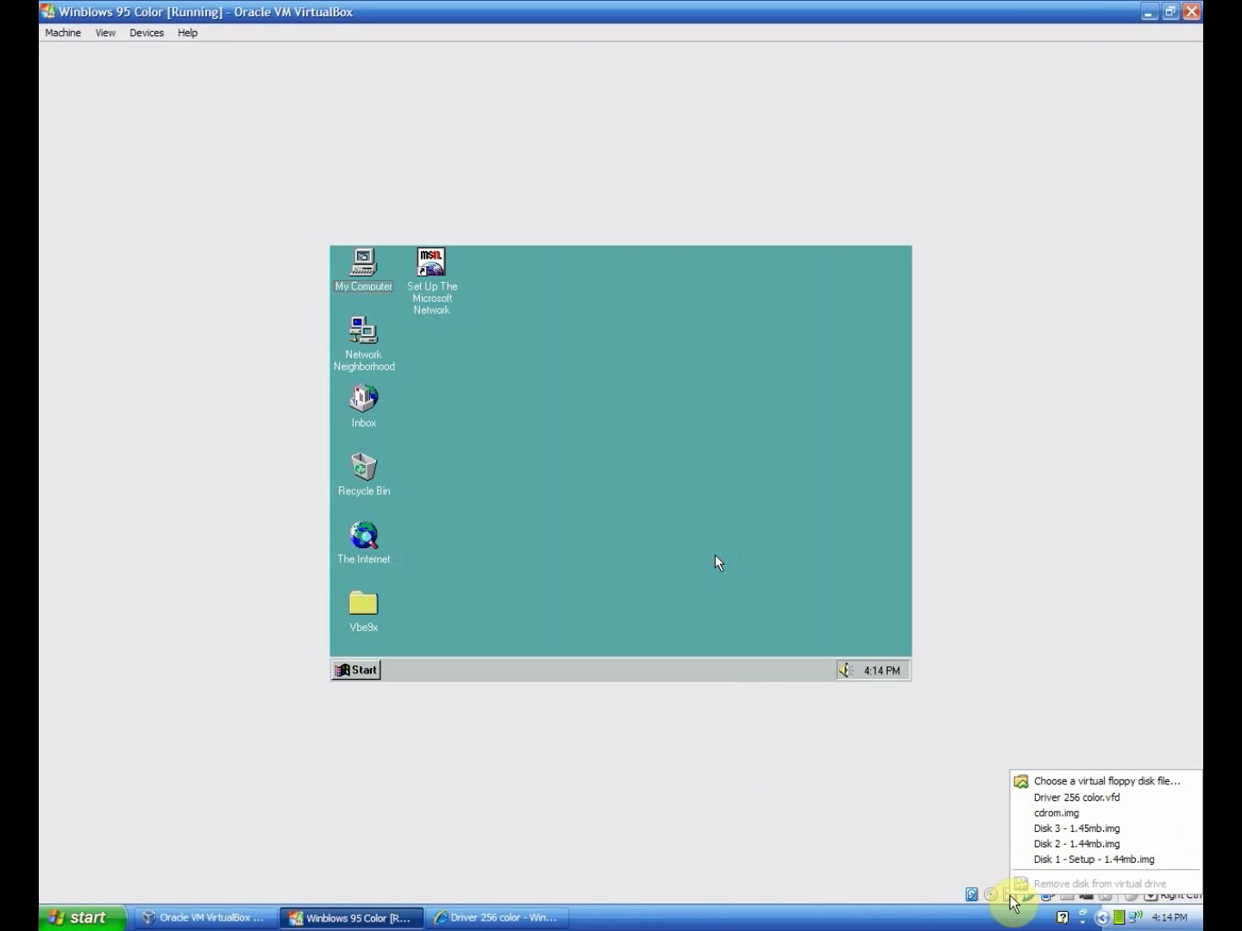
# Insert Driver 256 color.vfd, view its contents on 3½ Floppy (A:), then close both windows.
pyautogui.click(1079, 799)
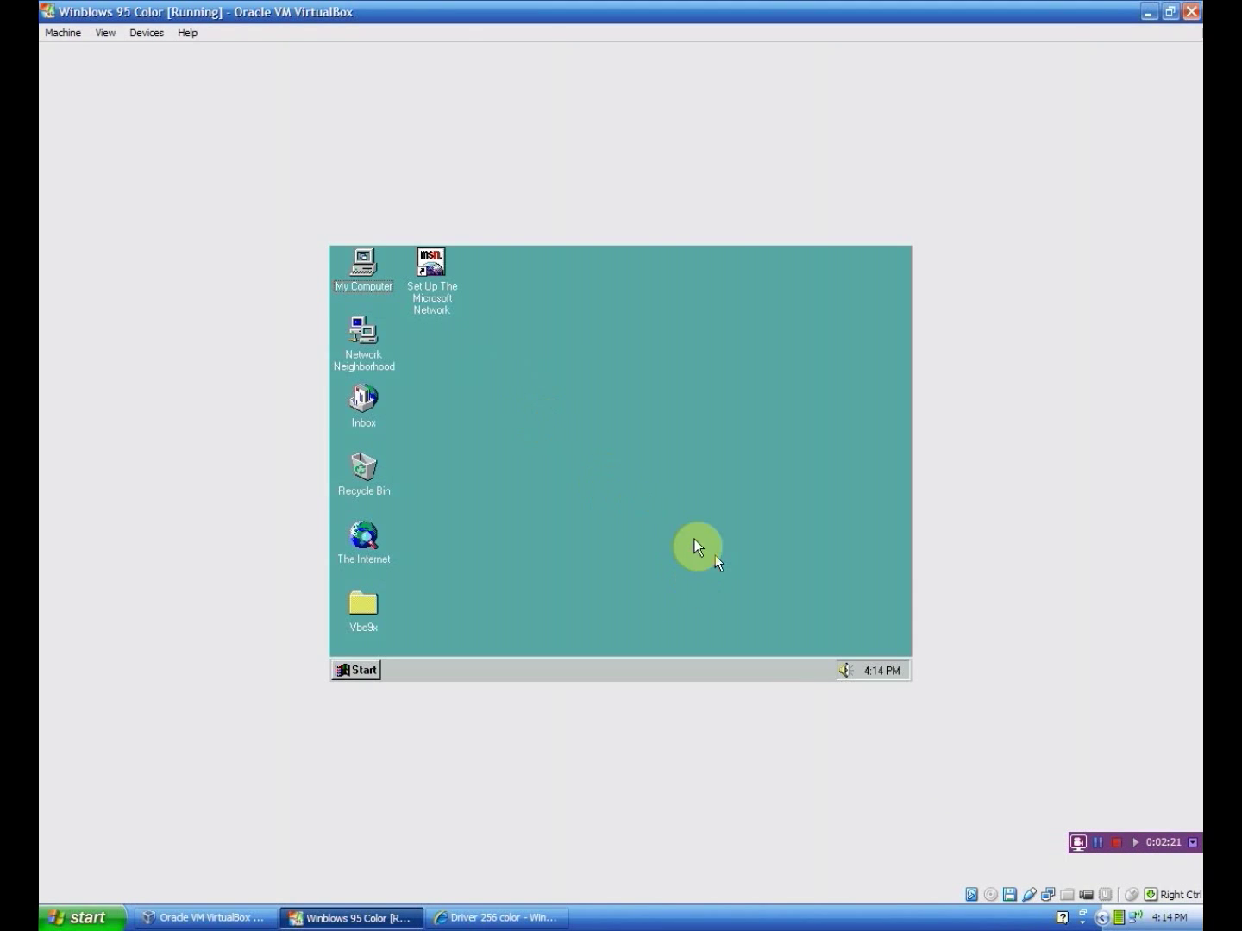
pyautogui.moveTo(363, 269); pyautogui.dragTo(411, 278)
pyautogui.doubleClick(369, 288)
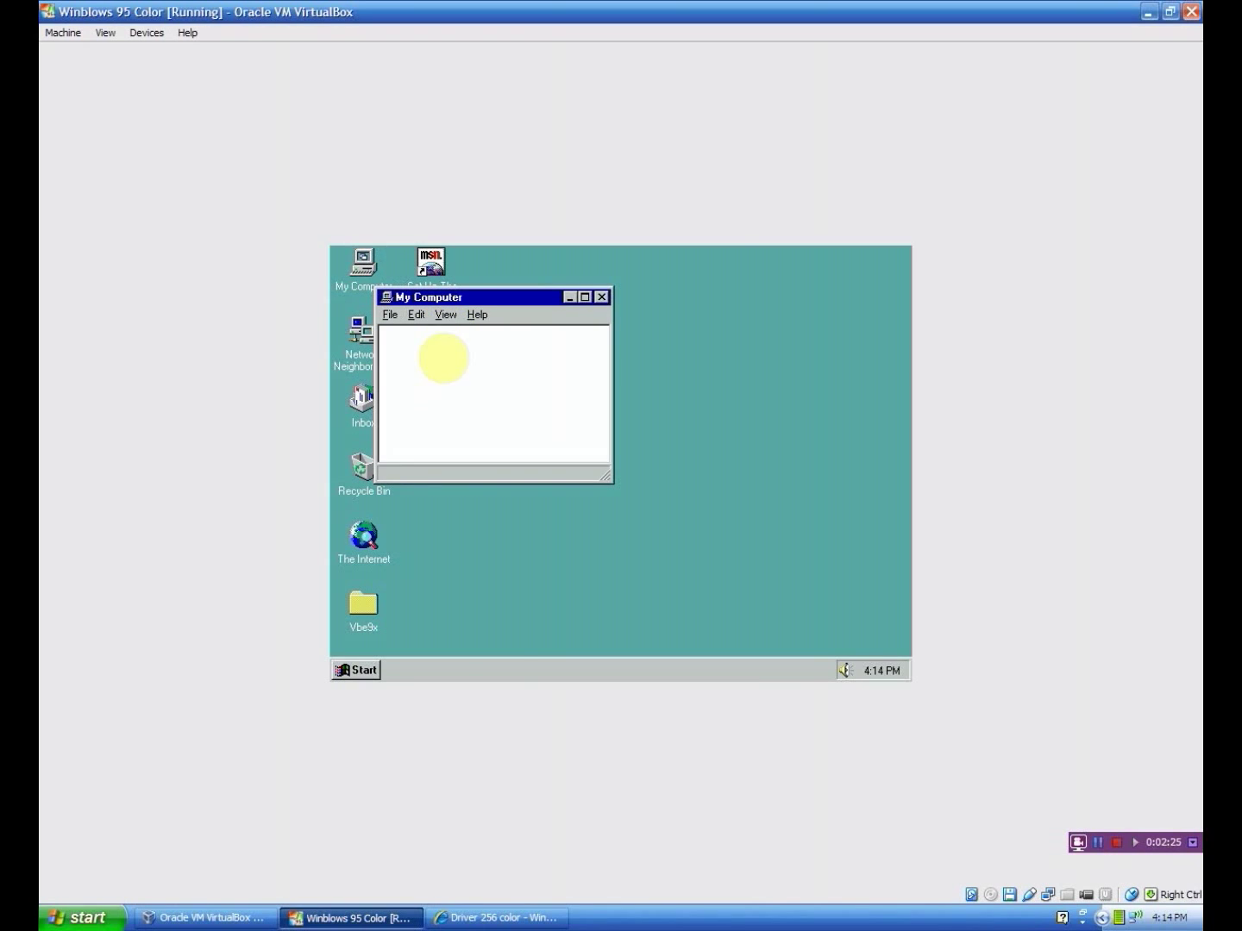
pyautogui.click(416, 346)
pyautogui.doubleClick(417, 346)
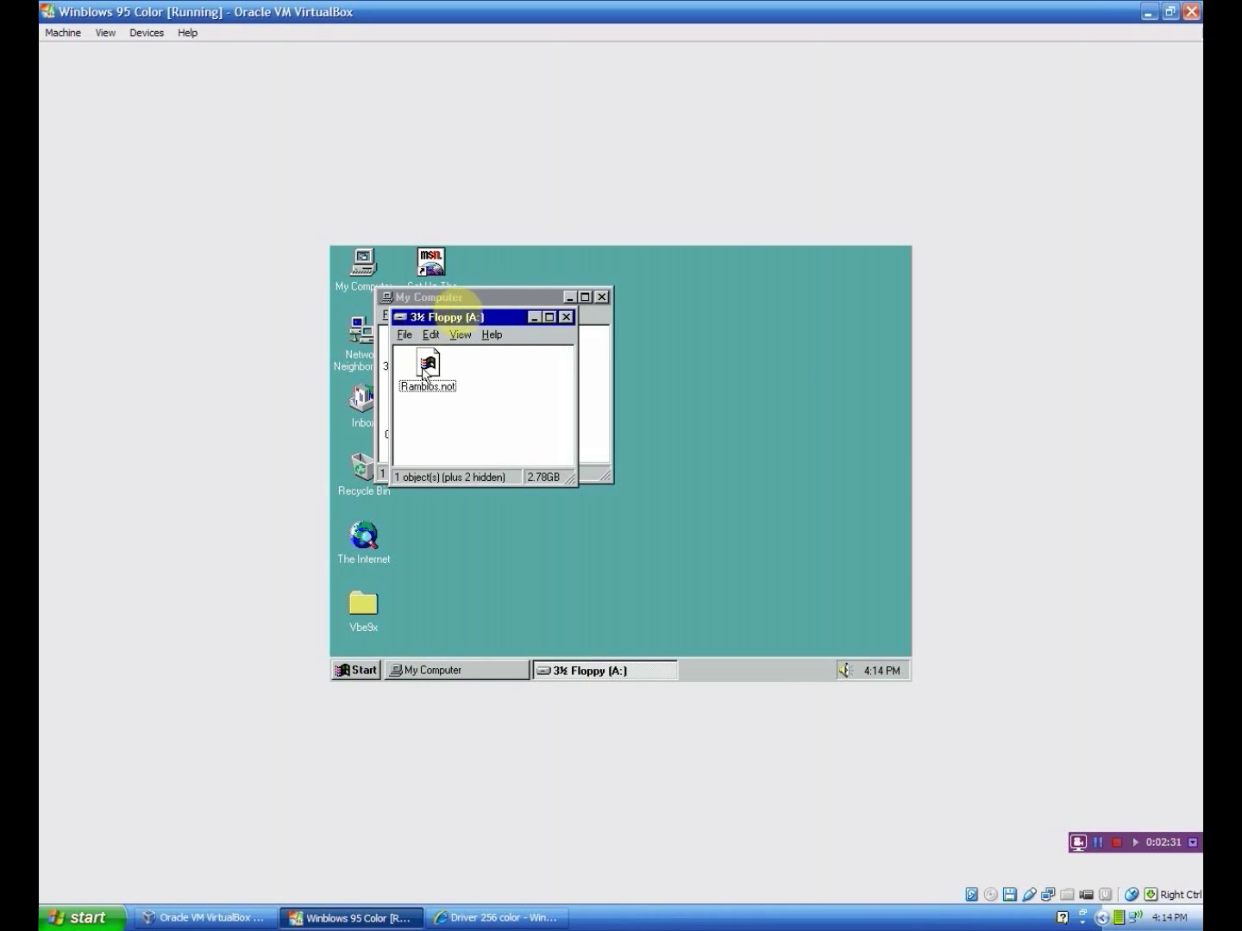
pyautogui.click(565, 317)
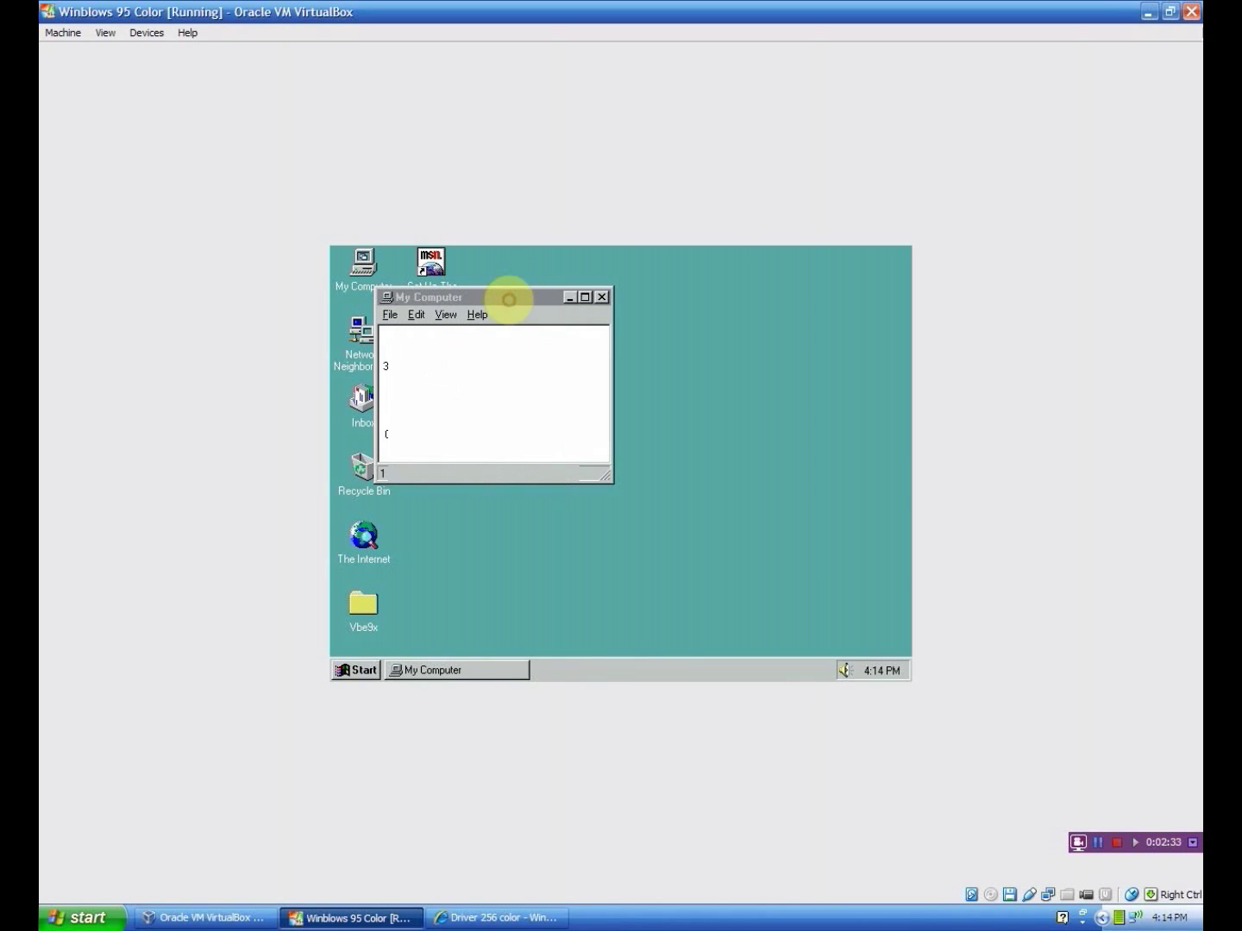
pyautogui.click(602, 297)
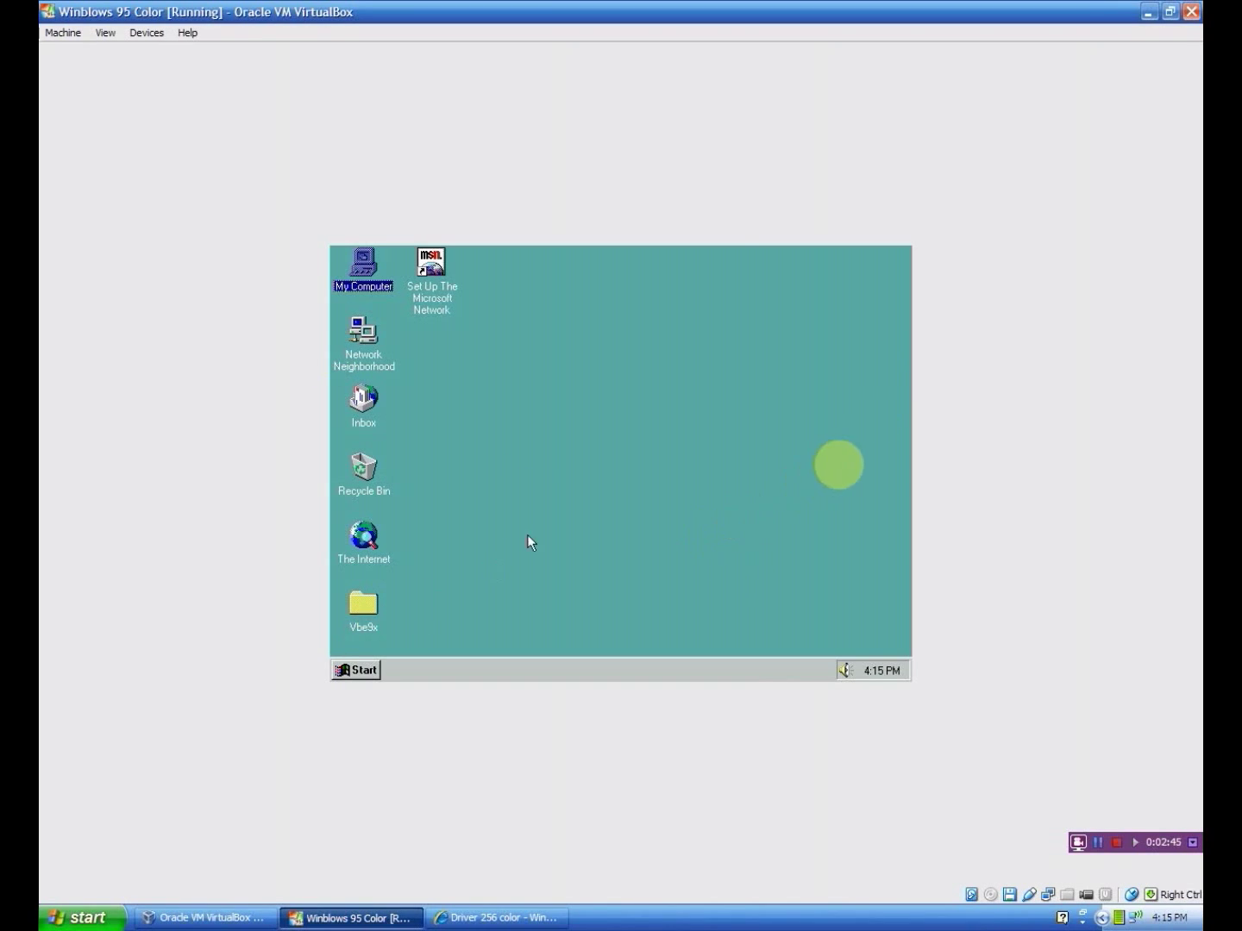
# In Display Properties Settings, keep 16 Color and open Change Display Type for the Standard Display Adapter (VGA).
pyautogui.rightClick(595, 491)
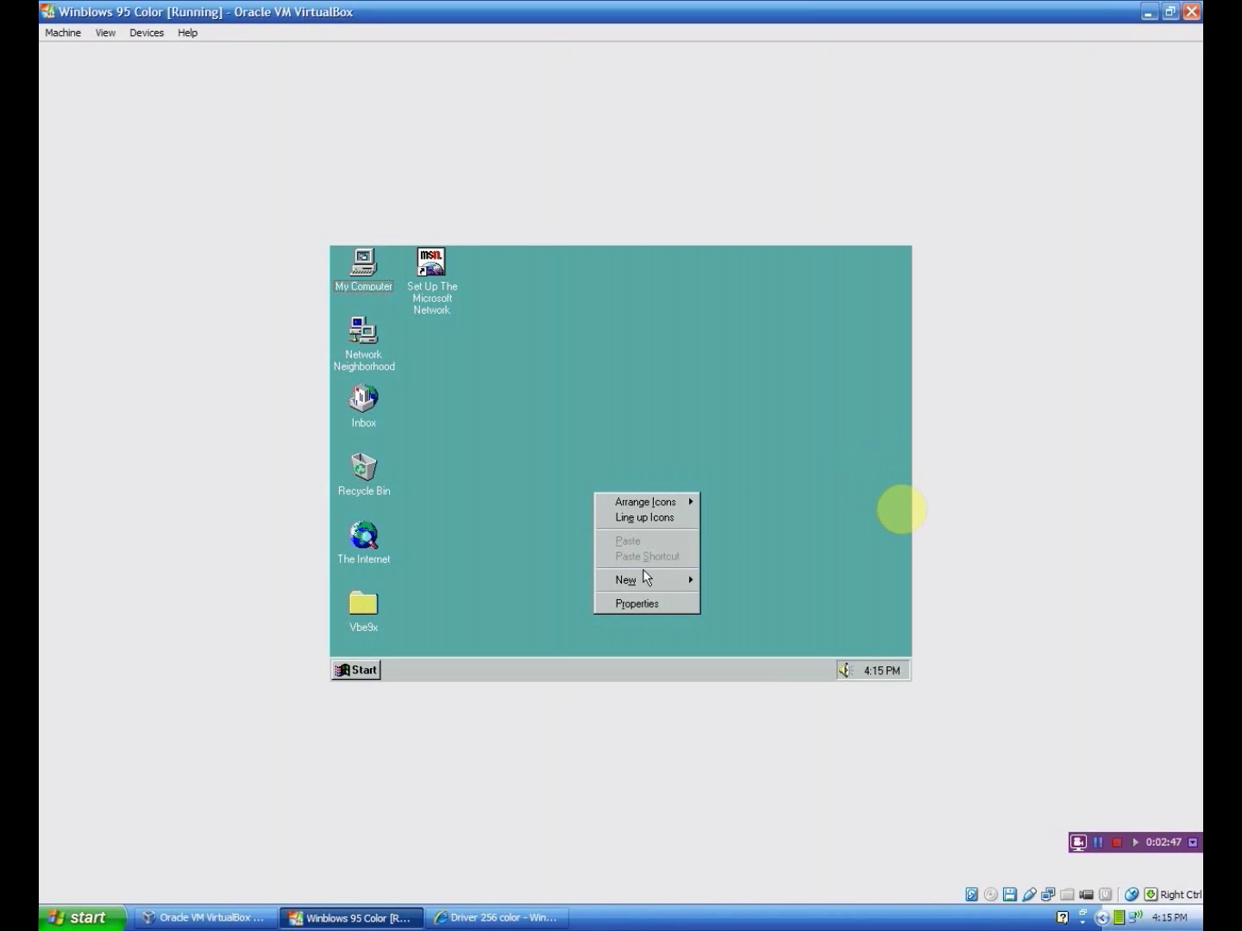
pyautogui.click(656, 599)
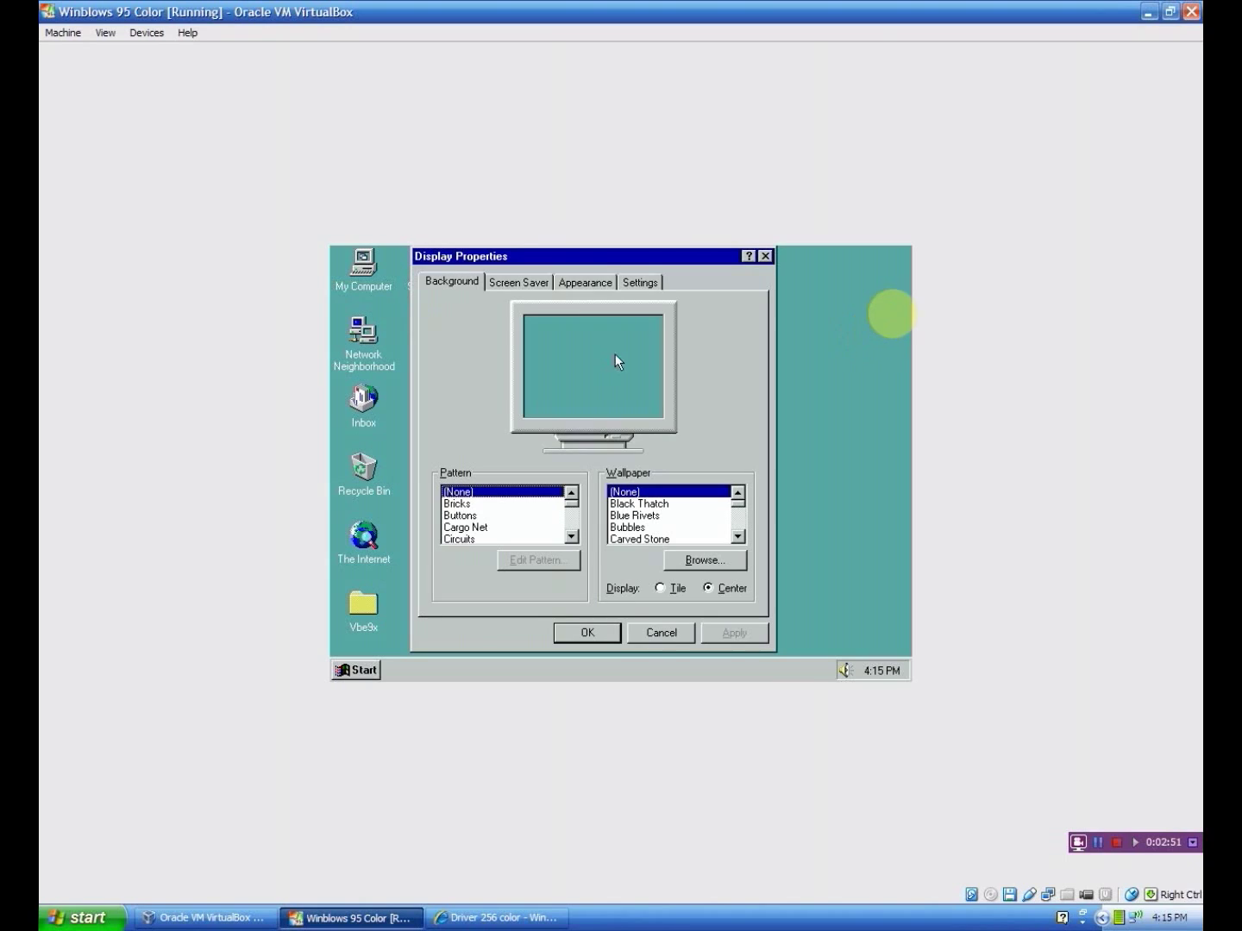
pyautogui.click(639, 277)
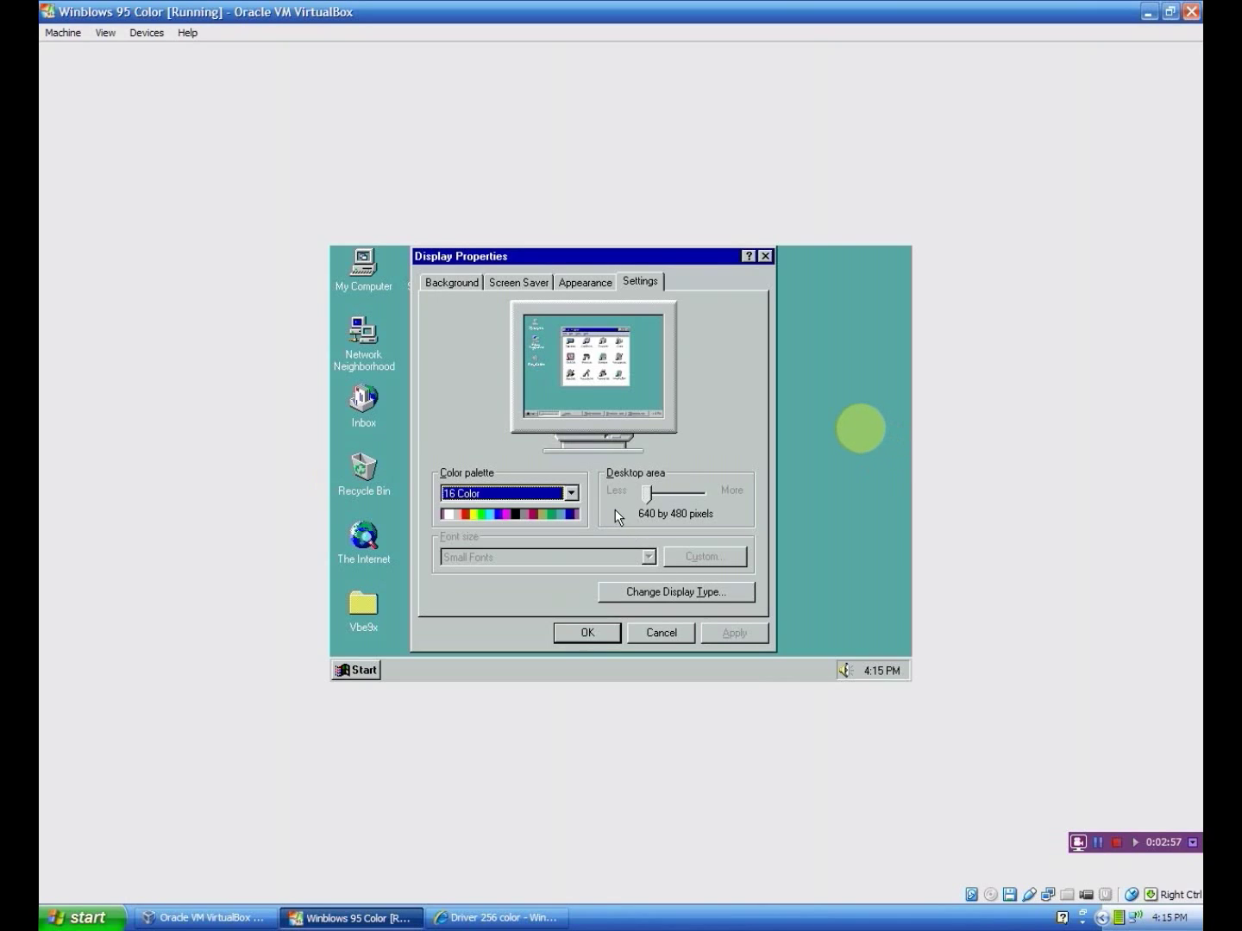
pyautogui.click(570, 494)
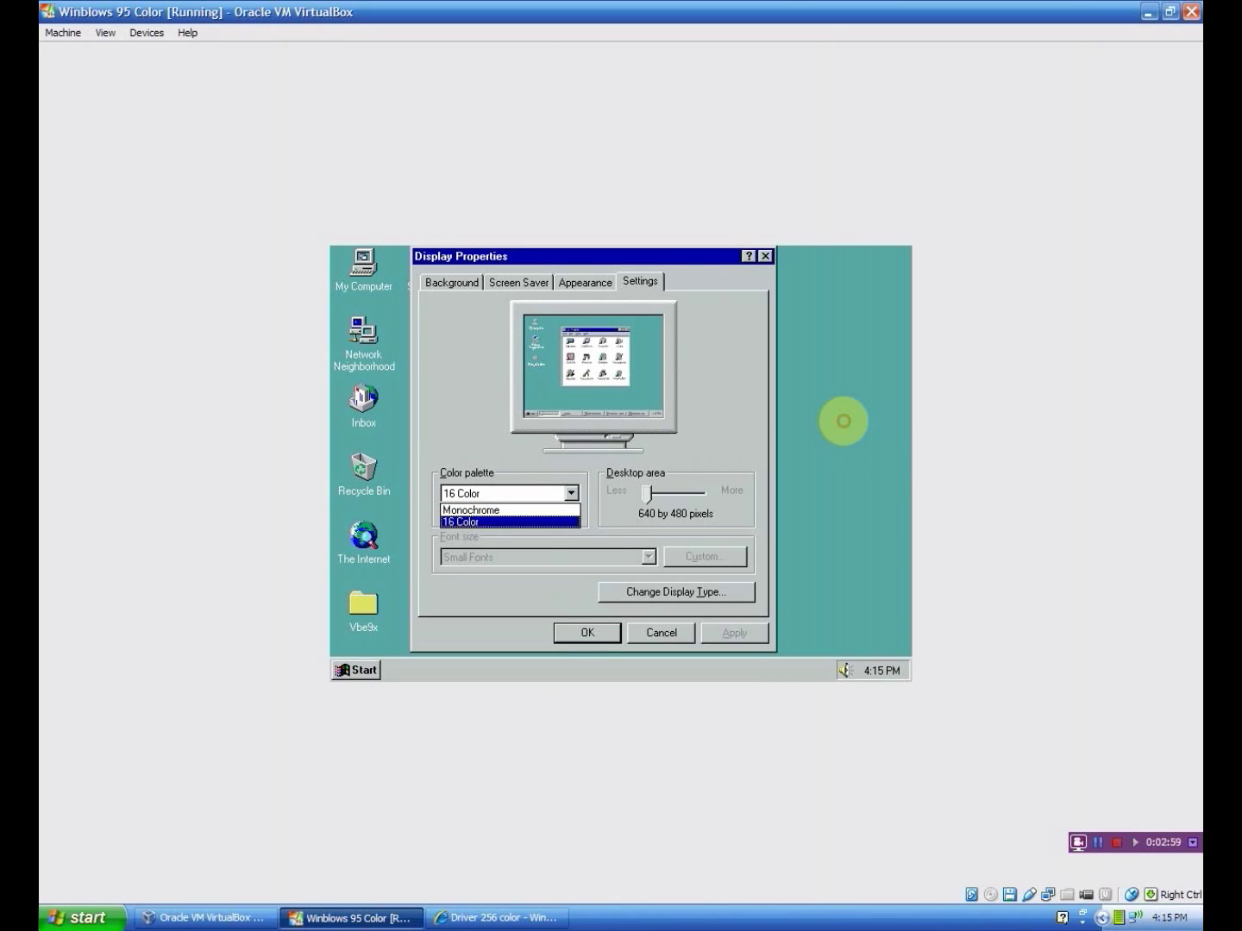
pyautogui.click(572, 488)
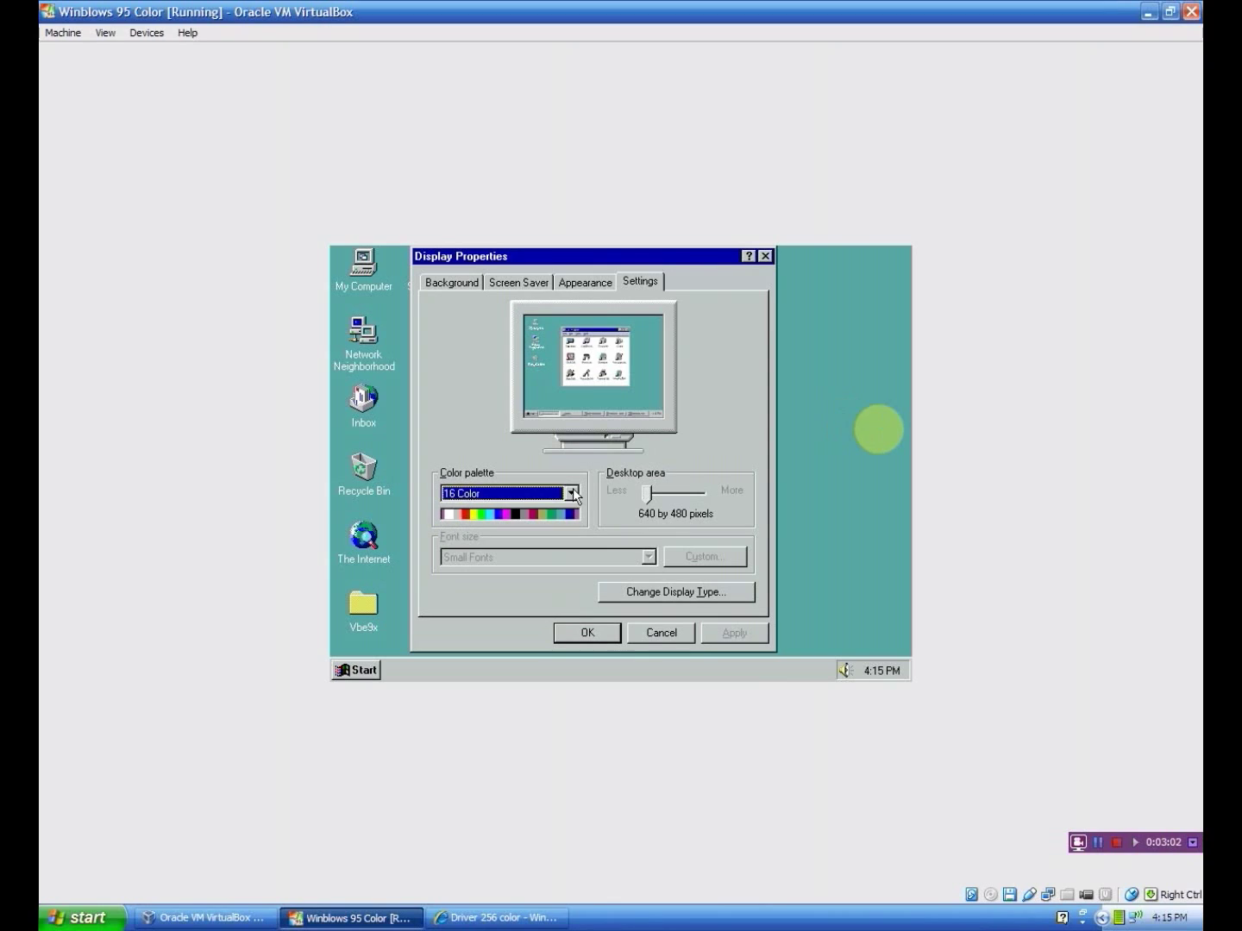
pyautogui.click(690, 593)
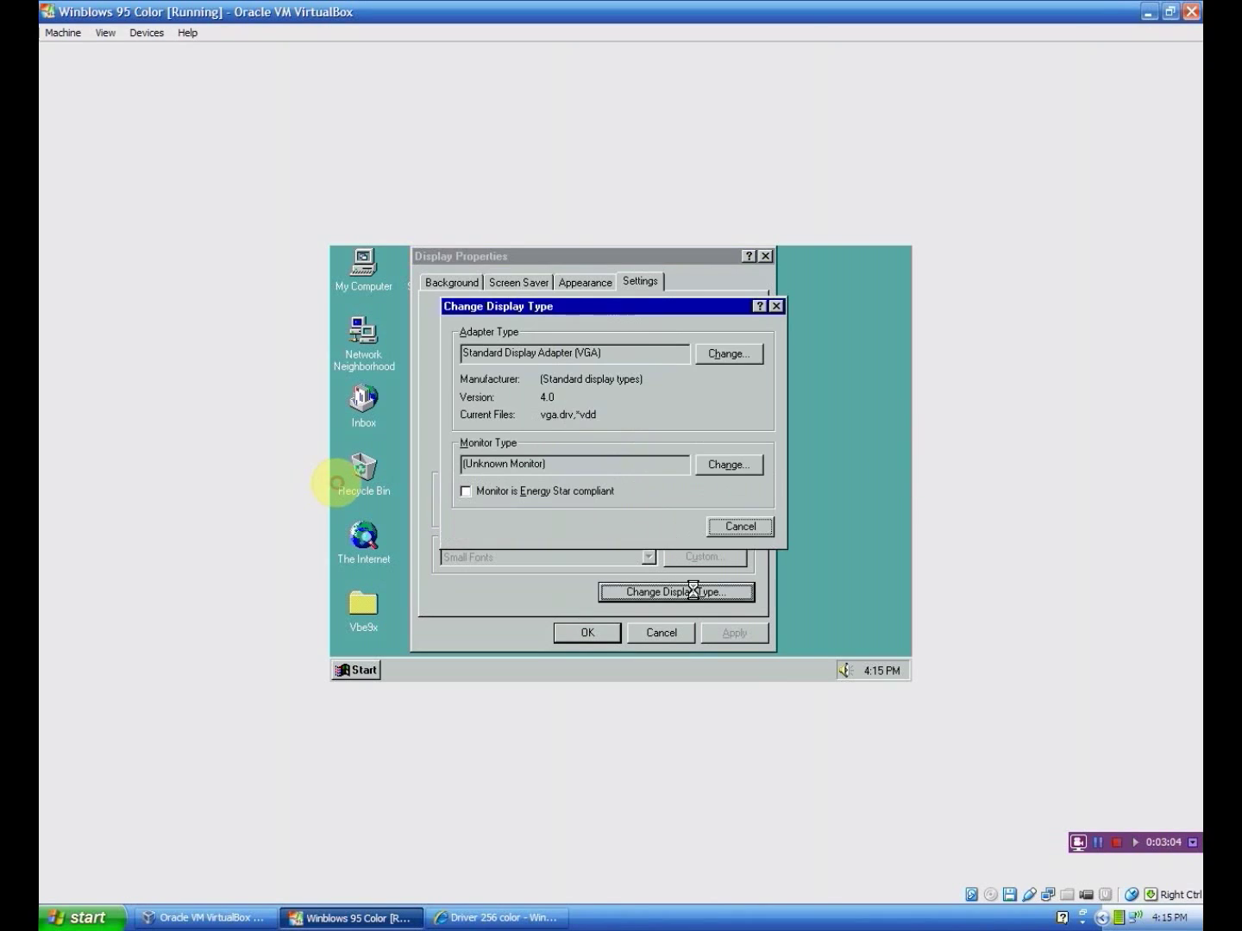
pyautogui.click(718, 357)
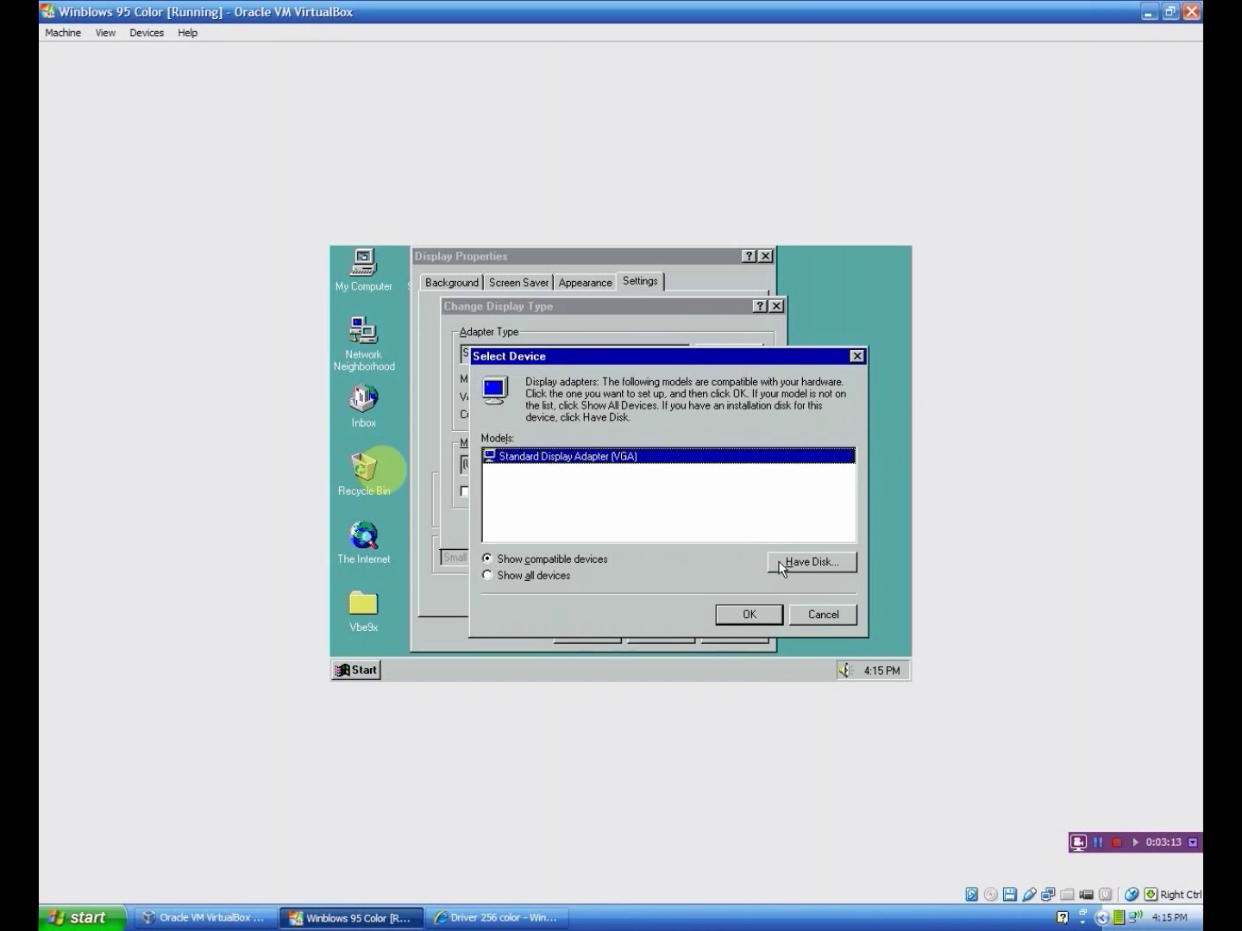
# Choose Have Disk and browse on drive C: to the vbe9x\uni folder.
pyautogui.click(773, 560)
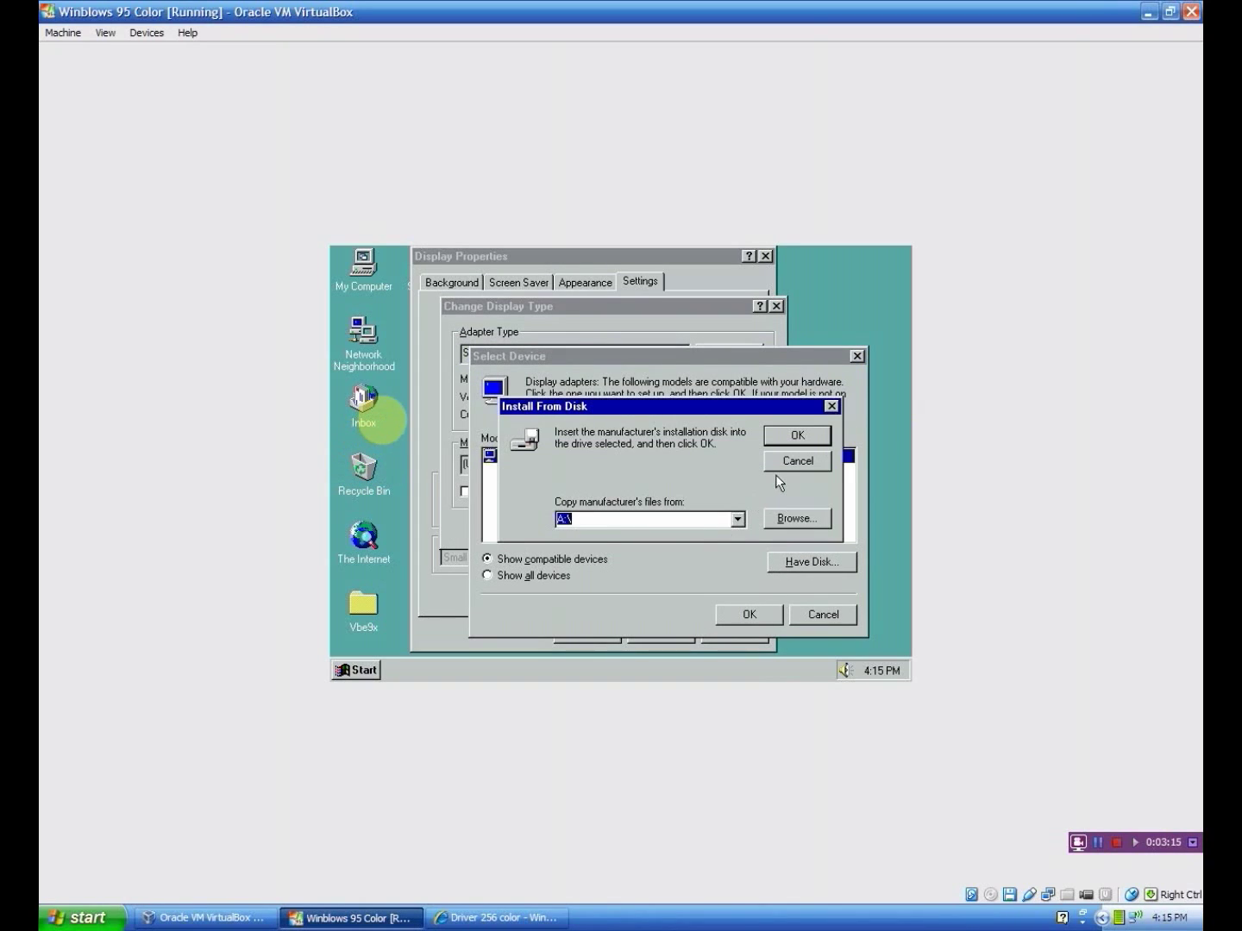
pyautogui.click(783, 511)
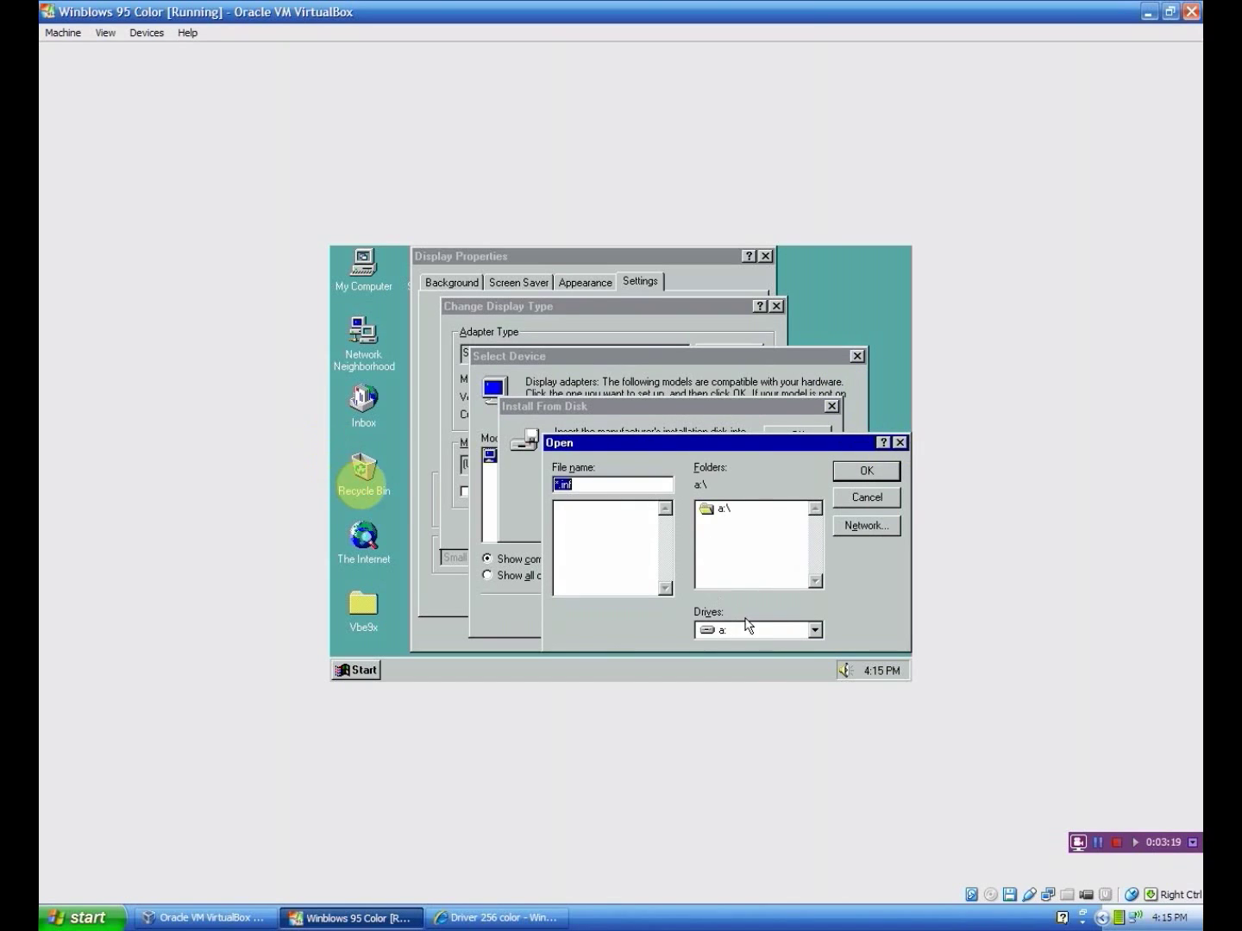
pyautogui.click(816, 630)
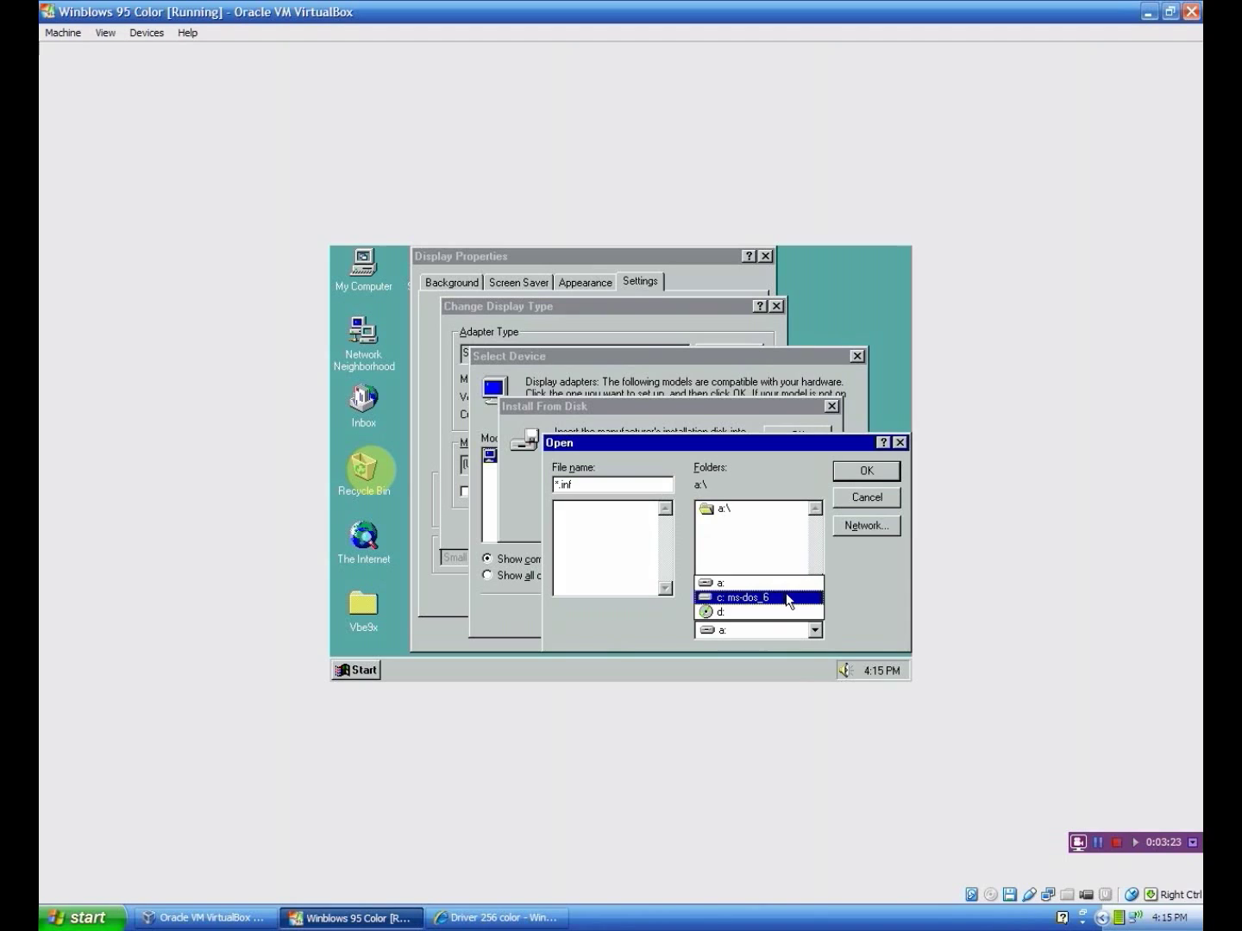
pyautogui.click(787, 597)
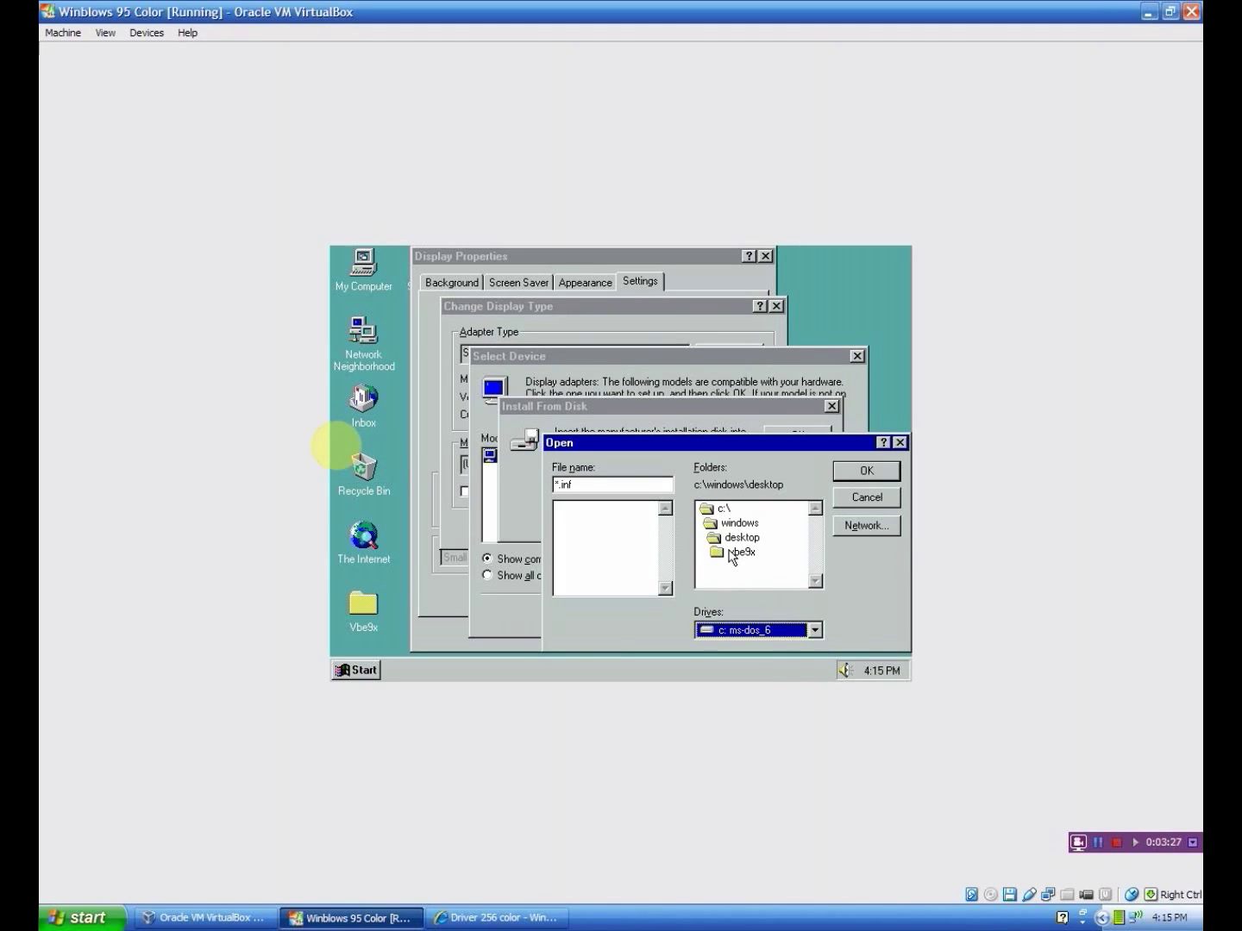
pyautogui.doubleClick(726, 553)
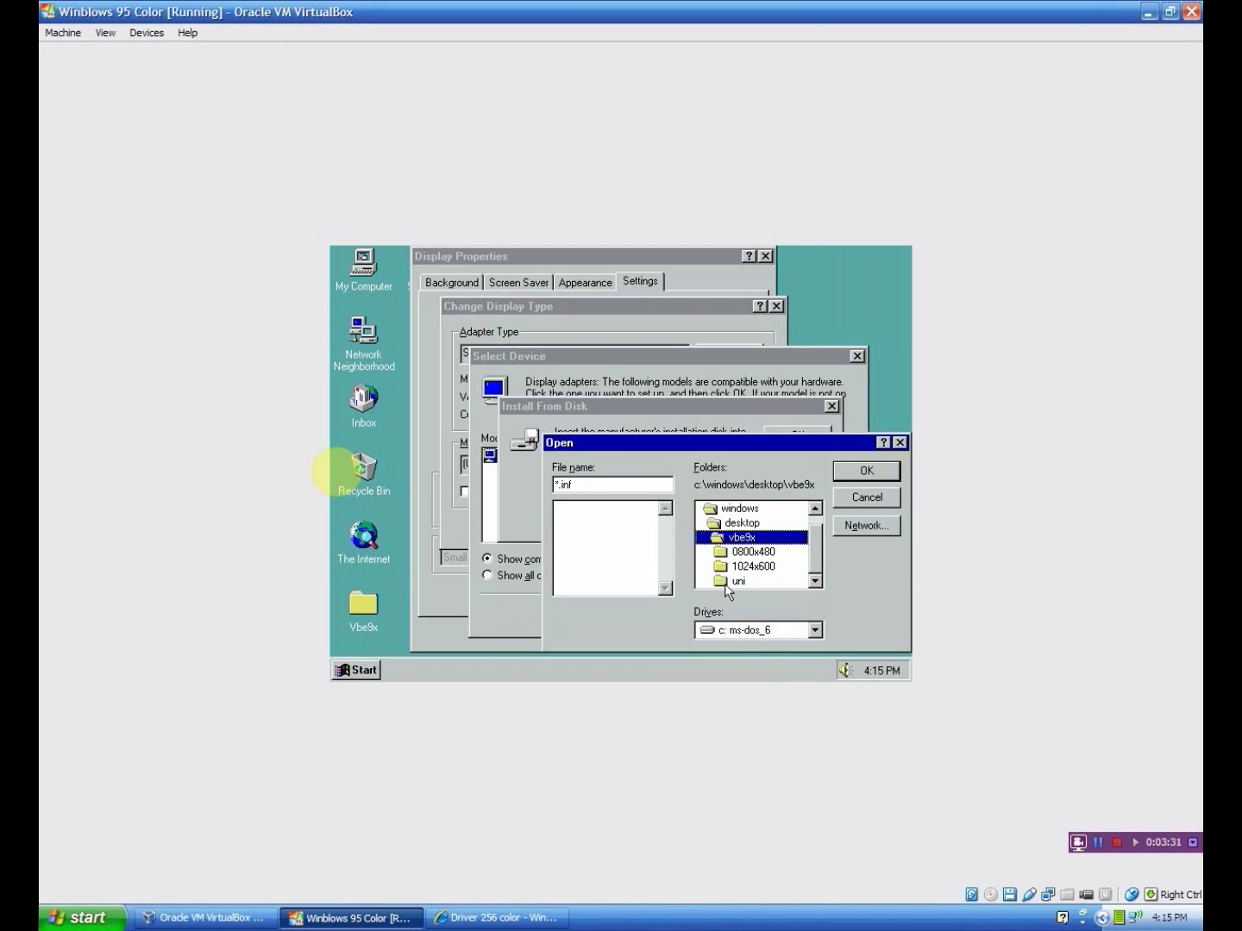
pyautogui.doubleClick(737, 580)
pyautogui.click(577, 507)
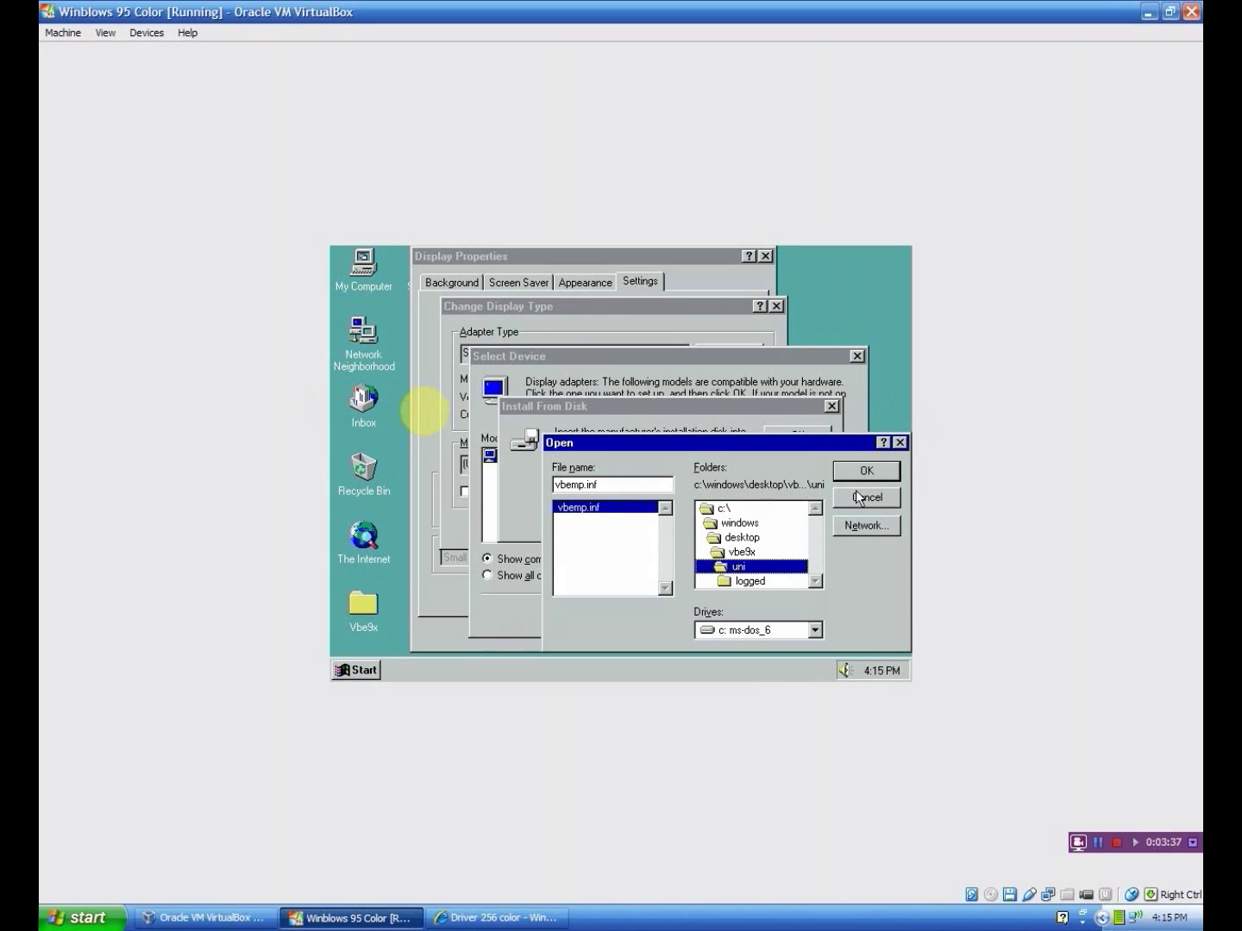
# Select vbemp.inf, install the VBE Miniport - Standard Graphics Adapter (VGA) driver, and close the dialog.
pyautogui.click(867, 470)
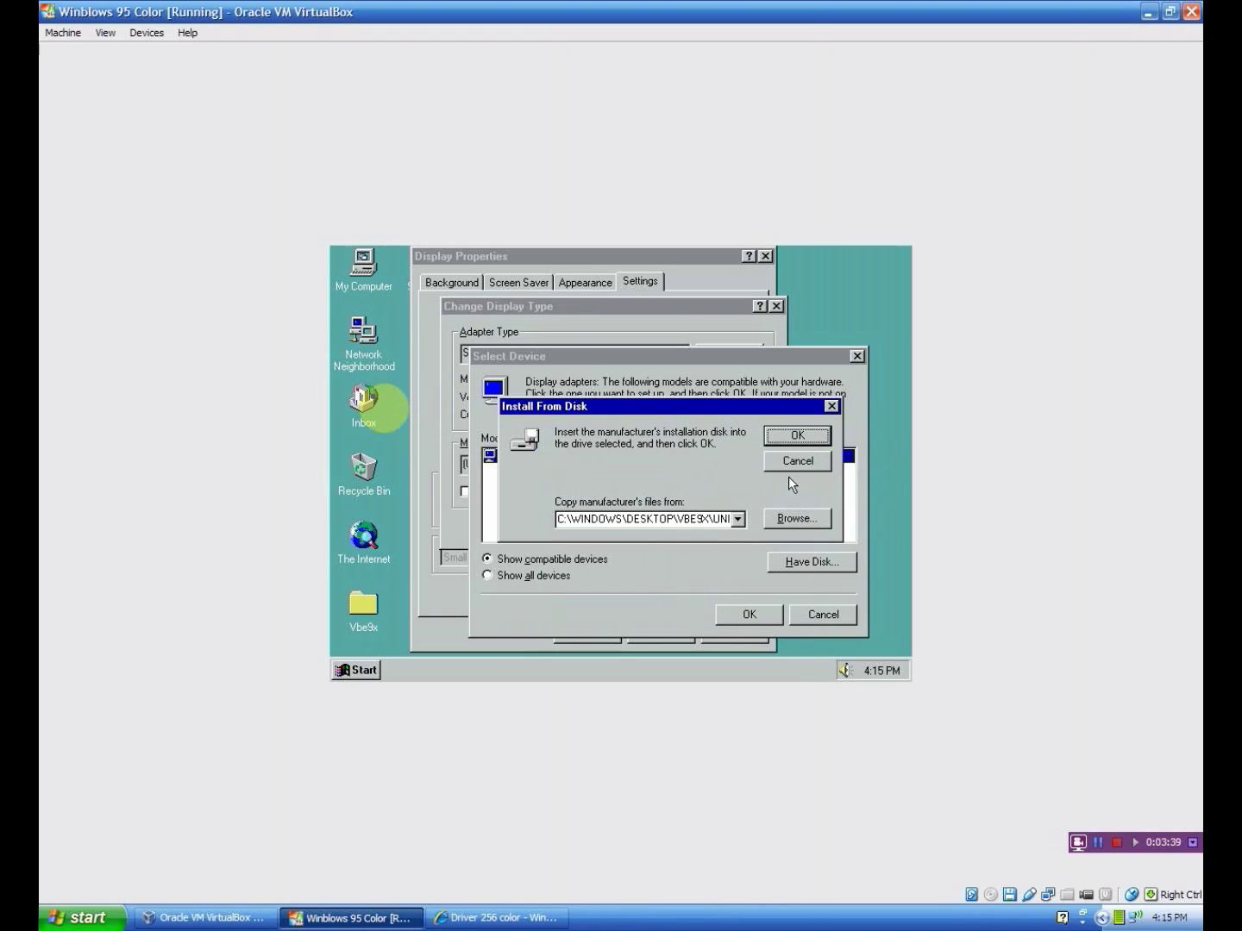
pyautogui.click(777, 438)
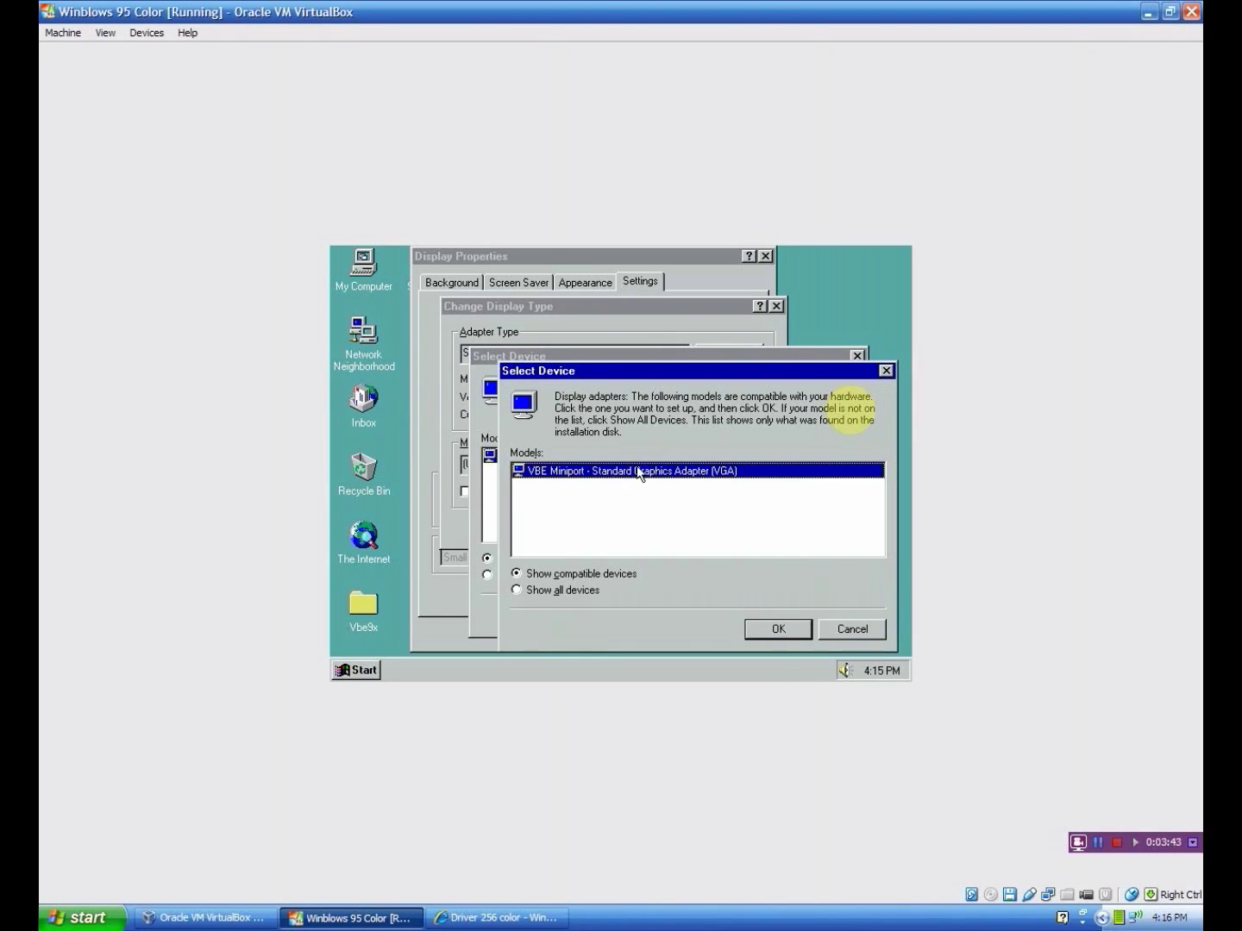
pyautogui.click(778, 630)
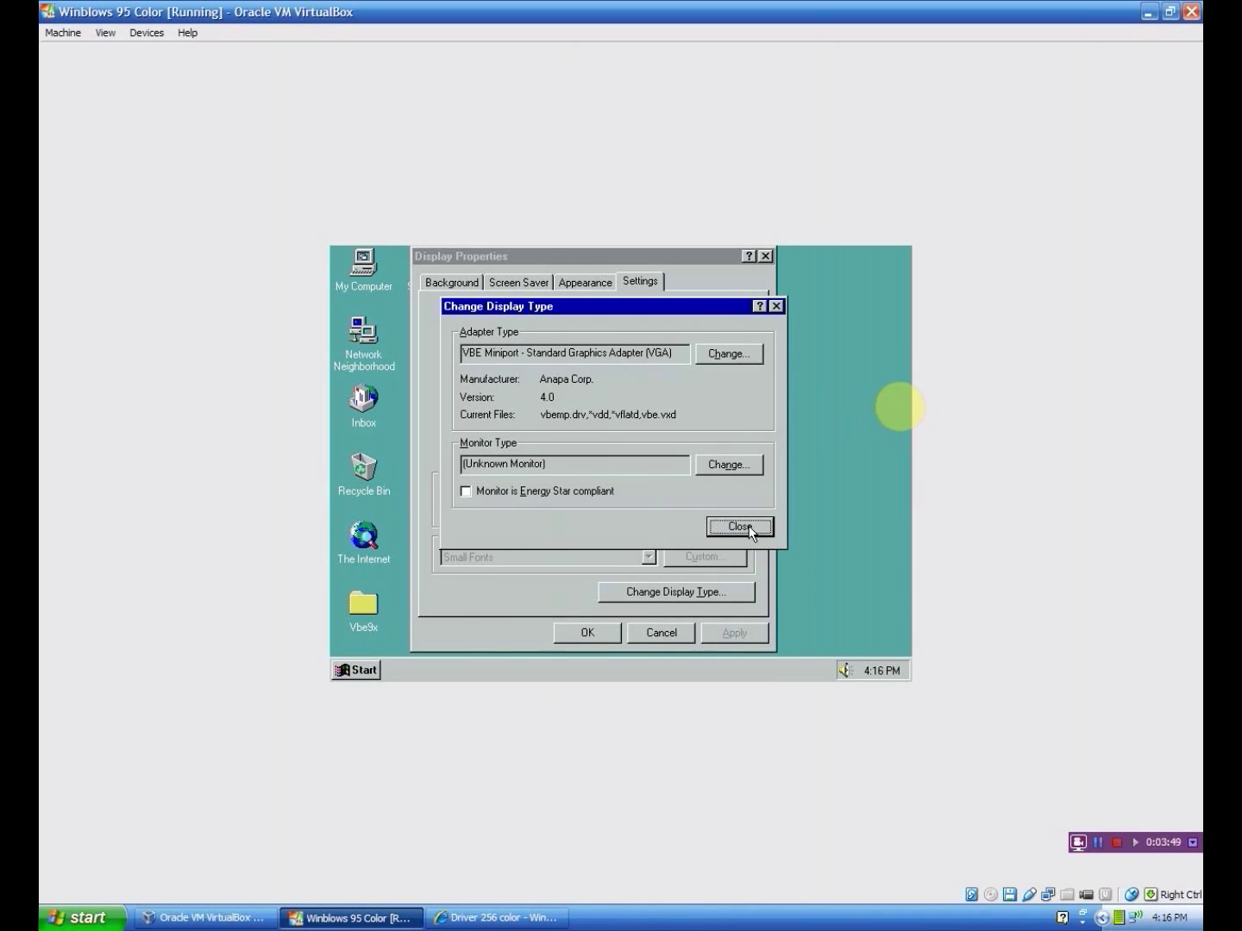
pyautogui.click(748, 526)
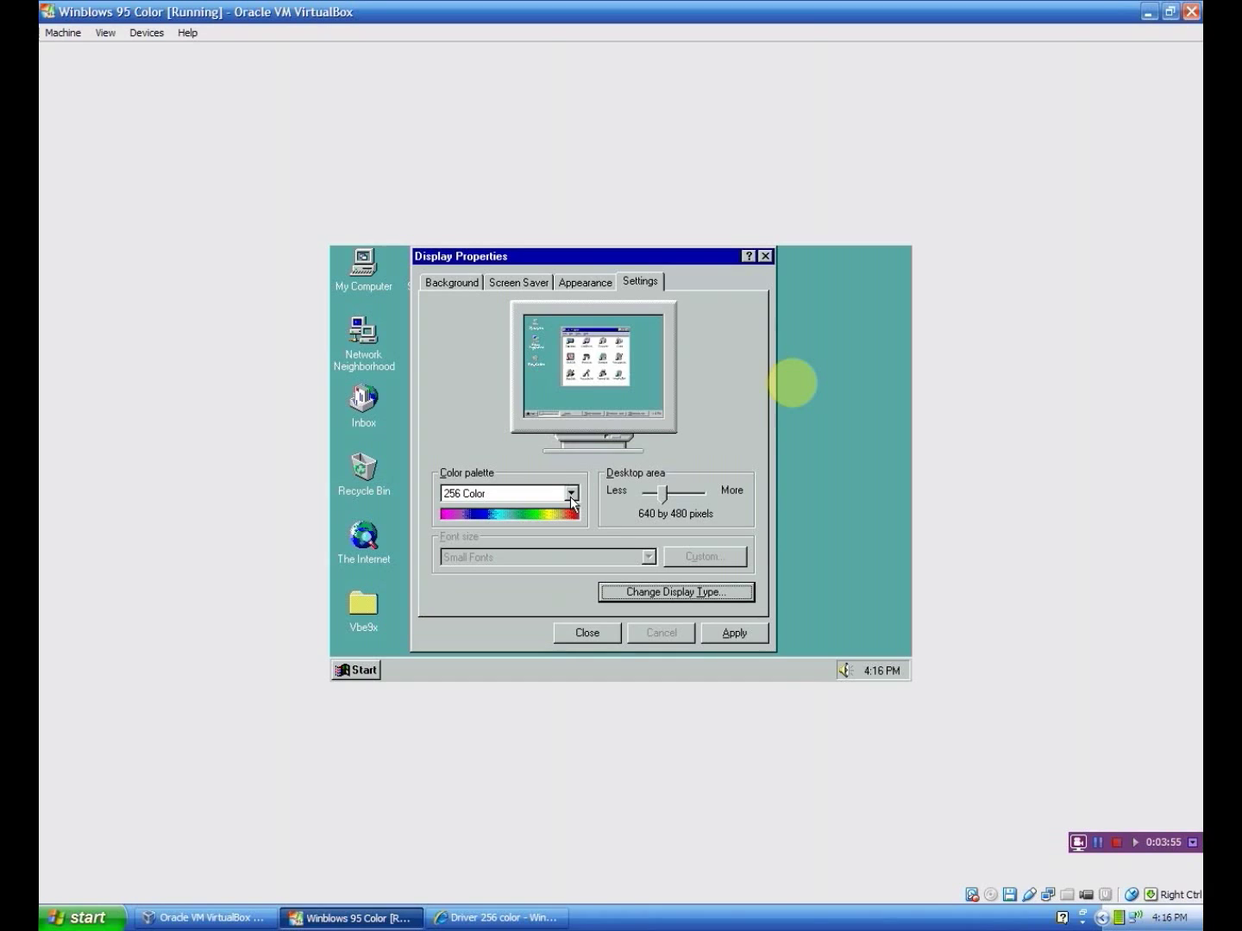
# Set True Color (32 bit) at 1152 by 864, apply, and skip choosing a monitor type.
pyautogui.click(571, 494)
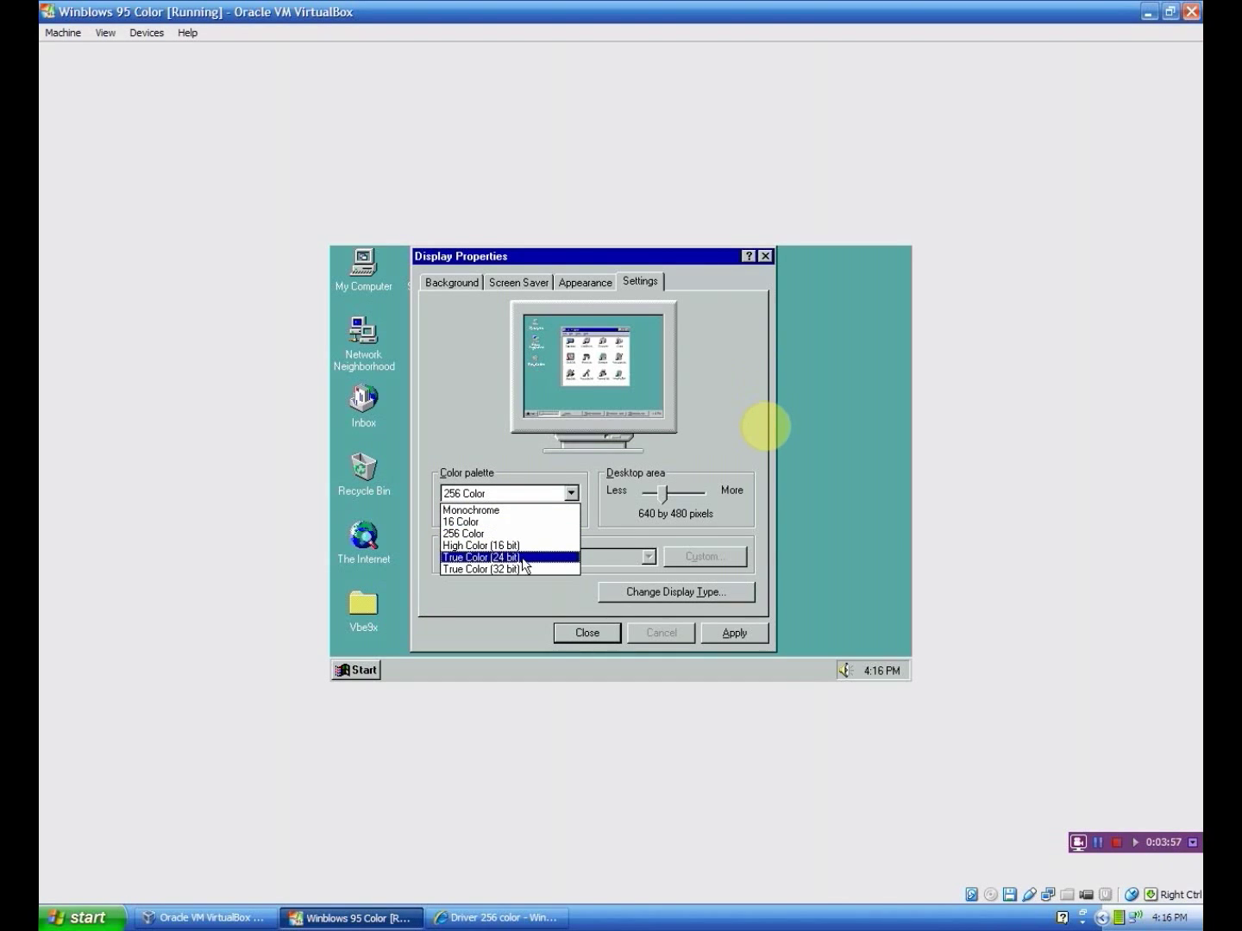
pyautogui.click(532, 568)
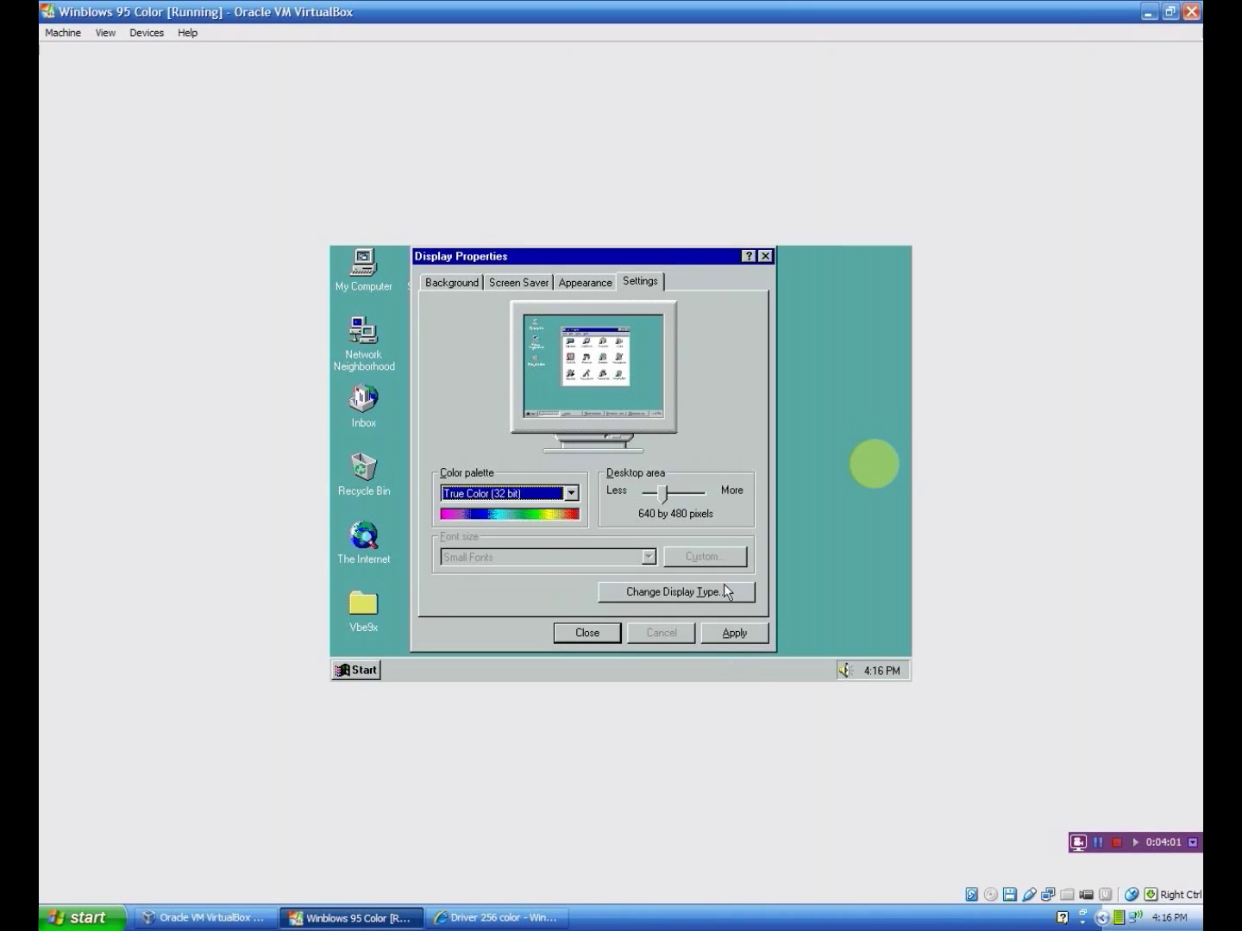
pyautogui.moveTo(665, 493)
pyautogui.mouseDown()
pyautogui.moveTo(695, 493)
pyautogui.moveTo(684, 493)
pyautogui.mouseUp()
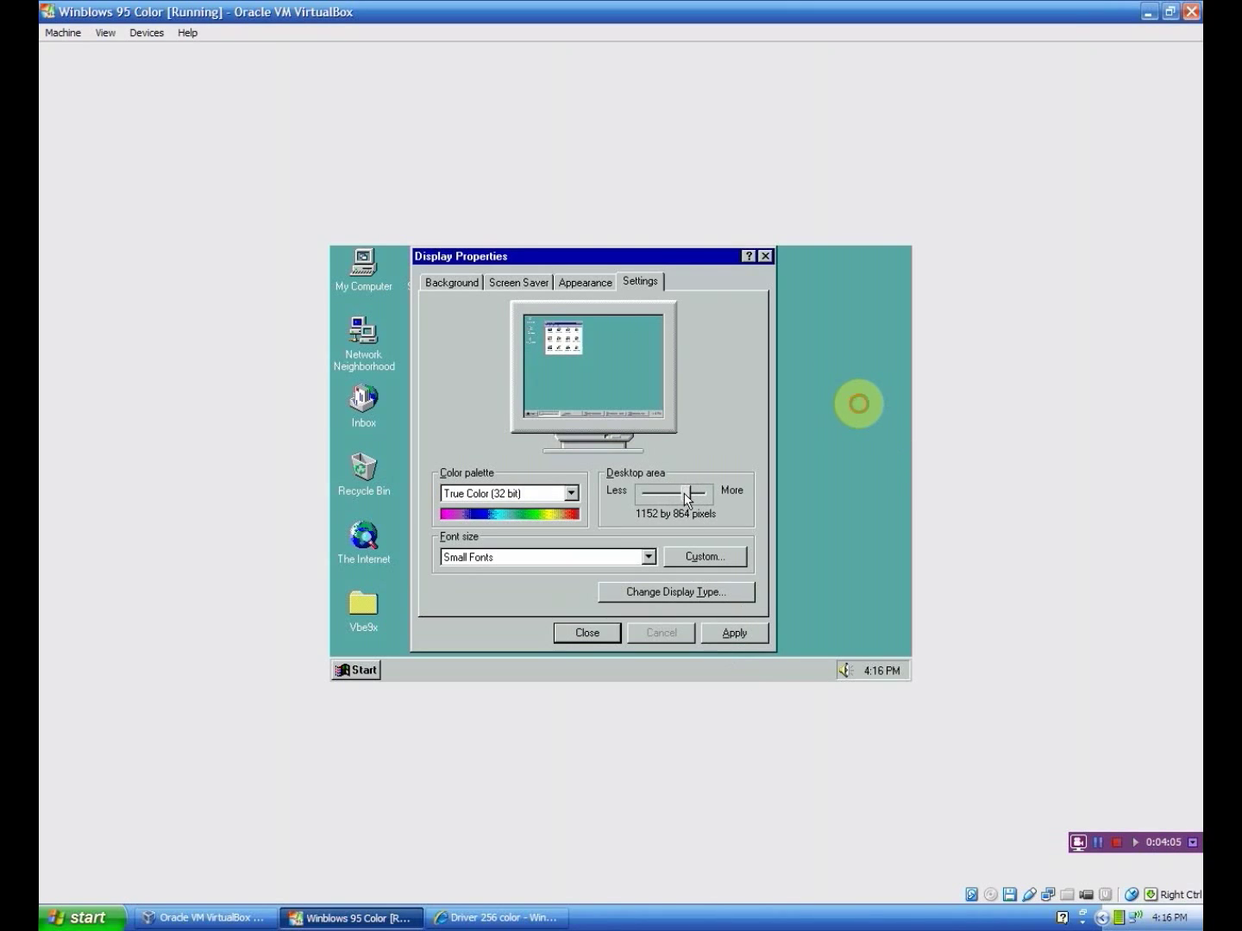
pyautogui.click(734, 633)
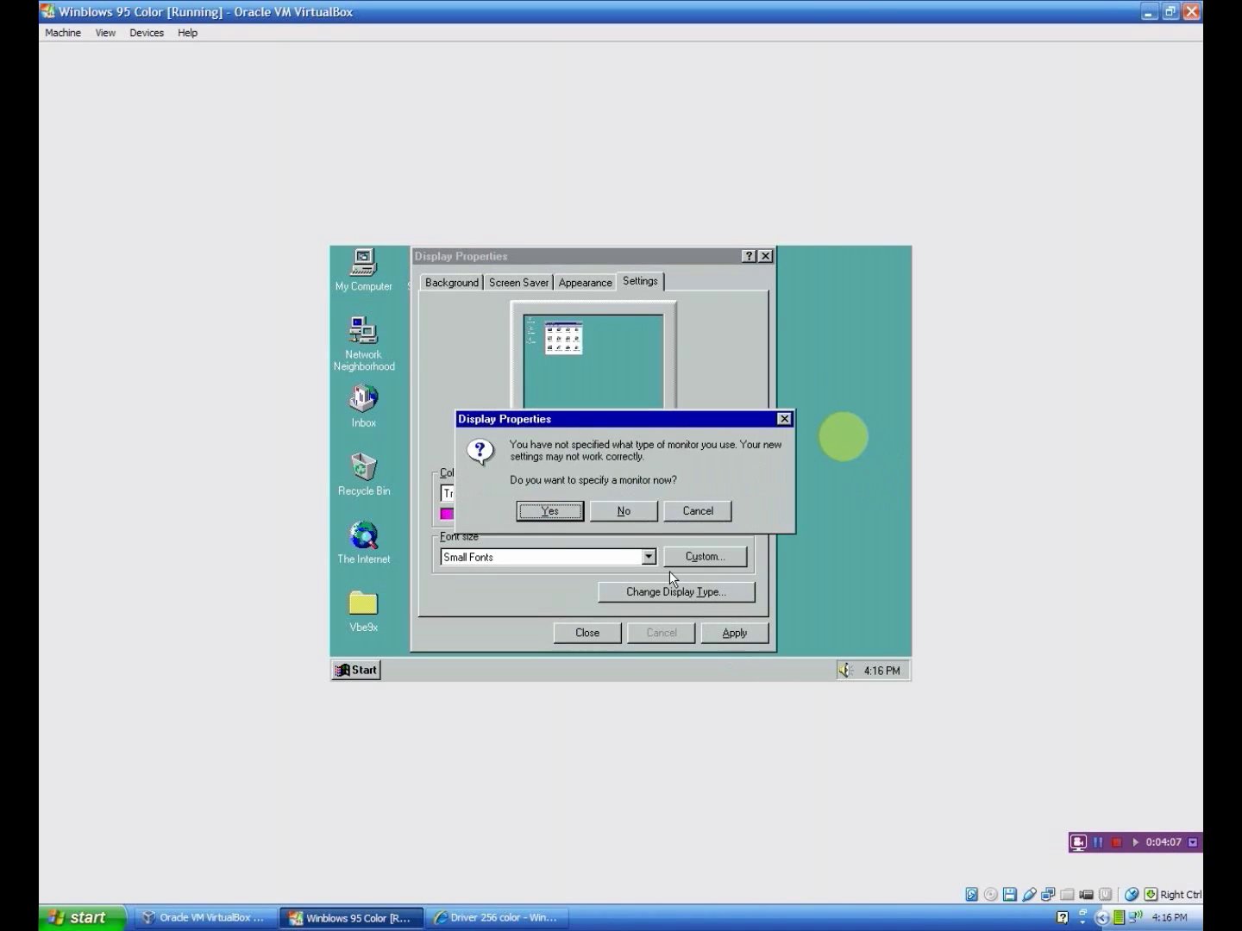
pyautogui.click(605, 513)
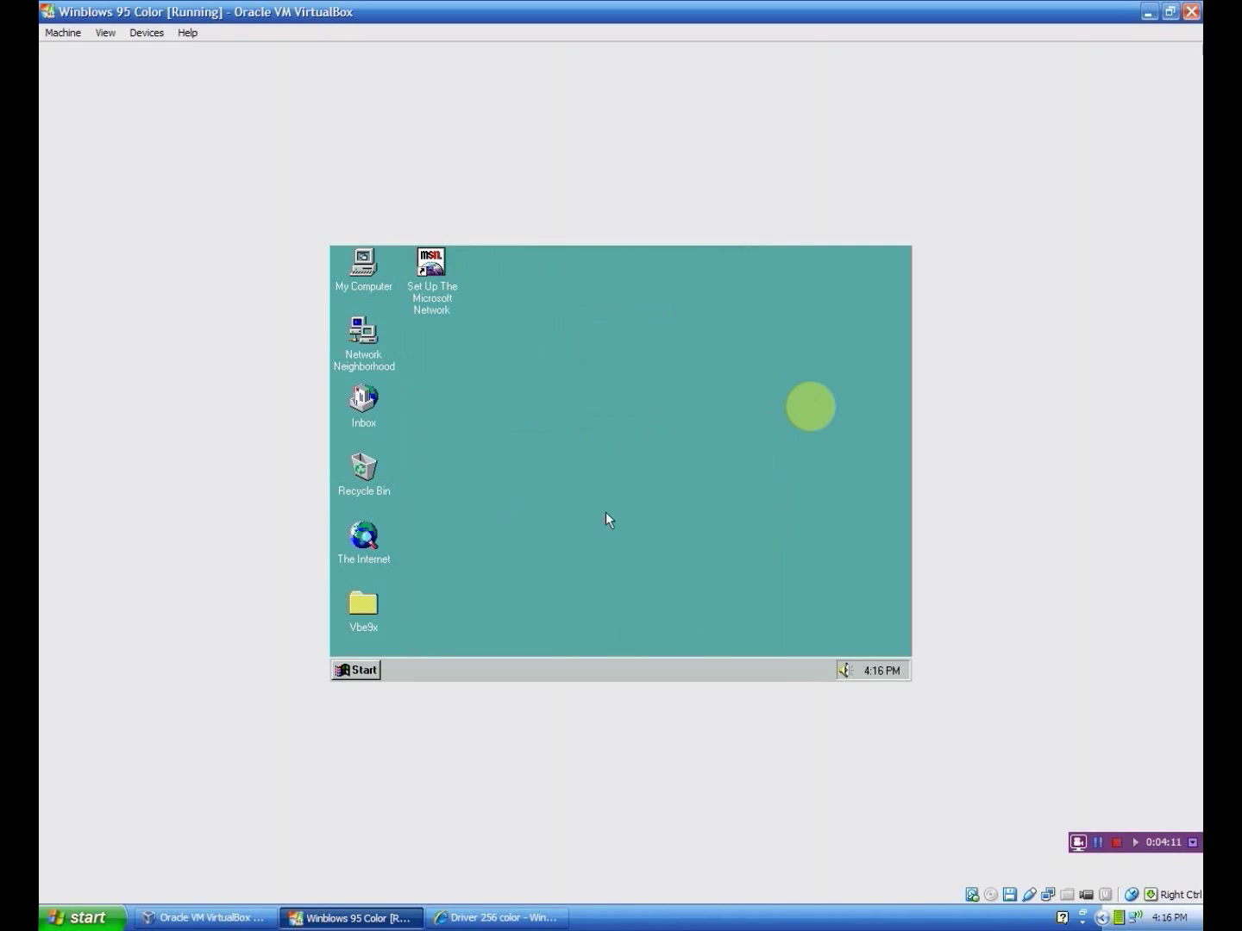
# Restart Windows 95, remove the disk from the virtual floppy drive, and dismiss the mouse integration notice.
pyautogui.click(612, 515)
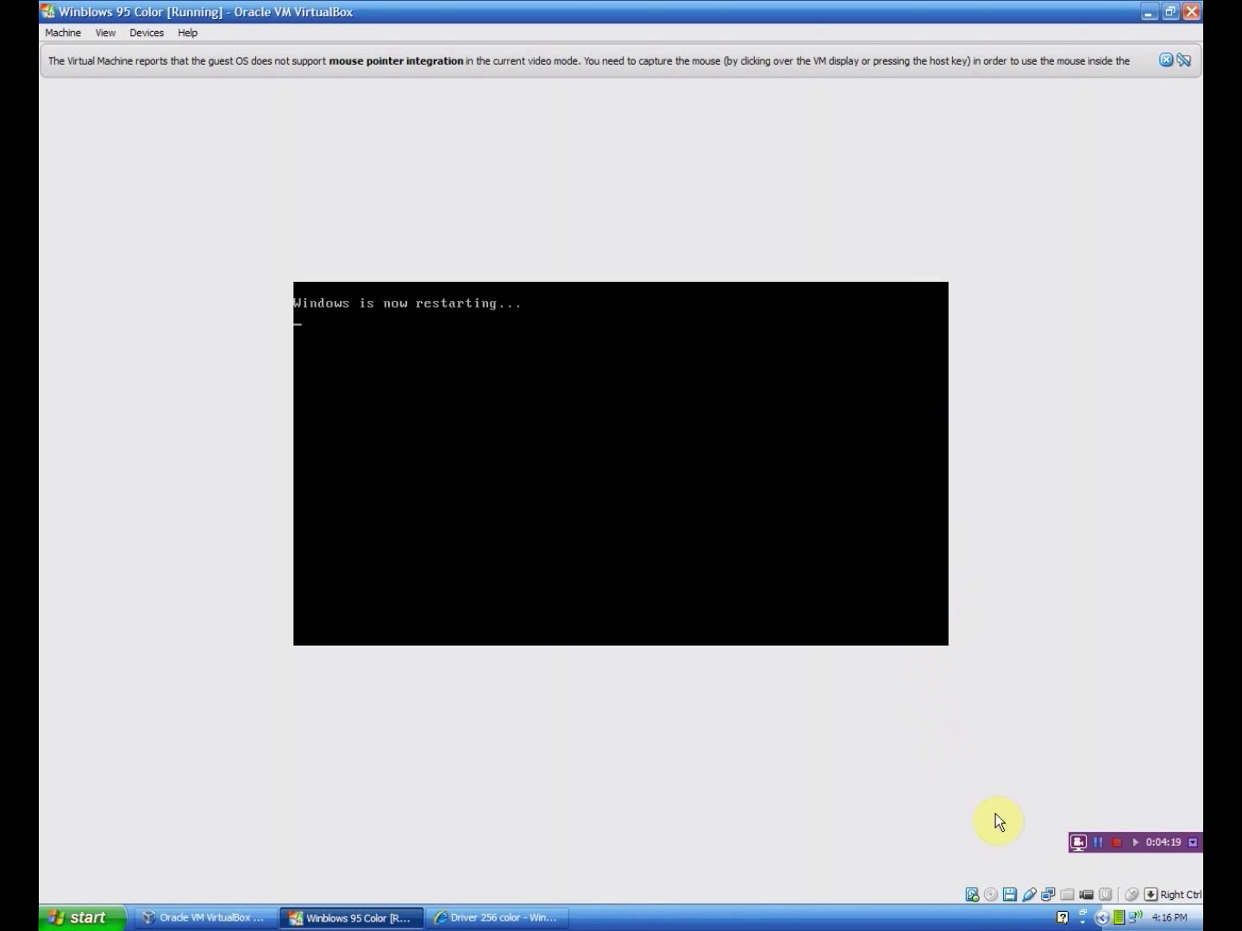
pyautogui.rightClick(1009, 895)
pyautogui.click(1027, 881)
pyautogui.click(1165, 60)
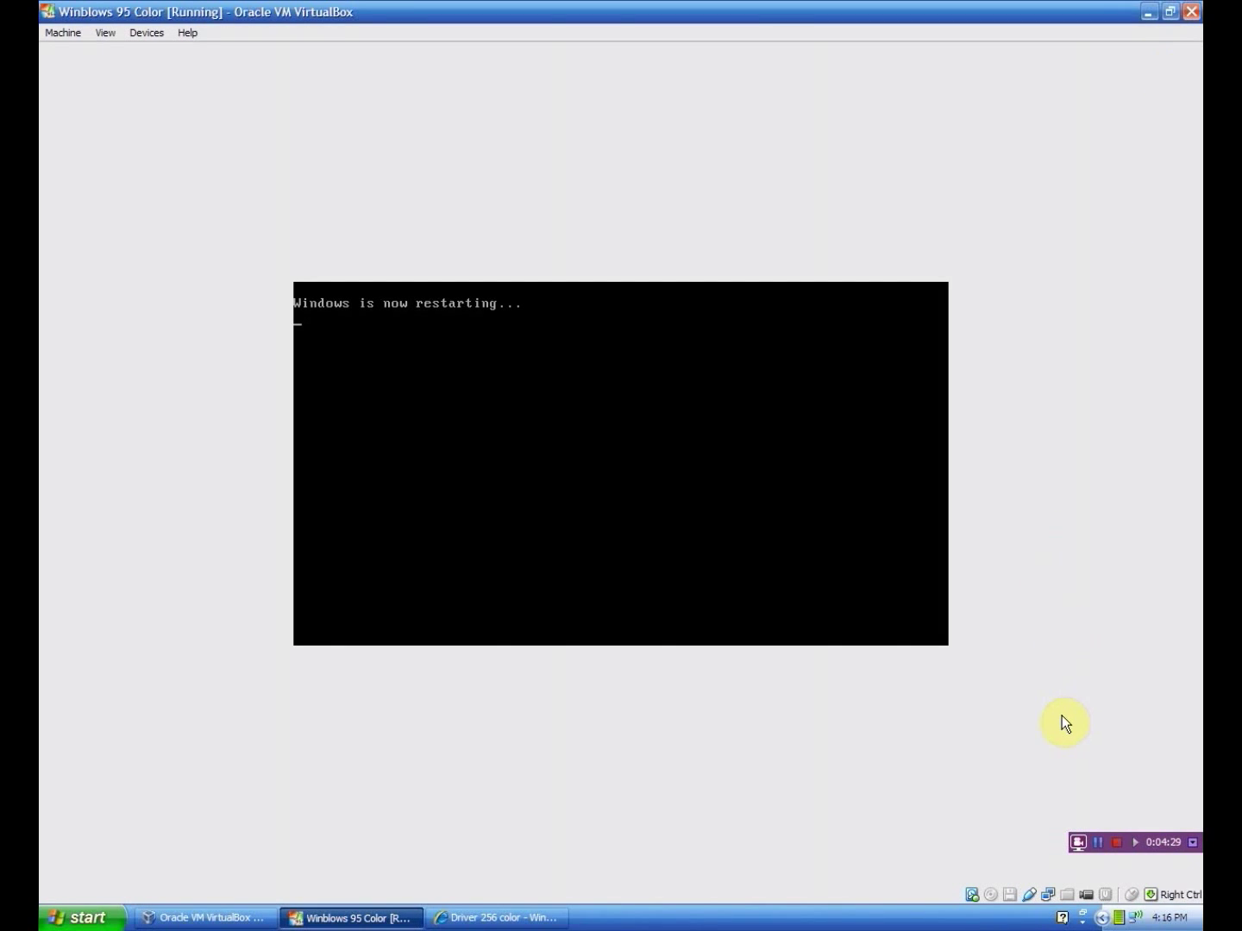
pyautogui.click(1099, 842)
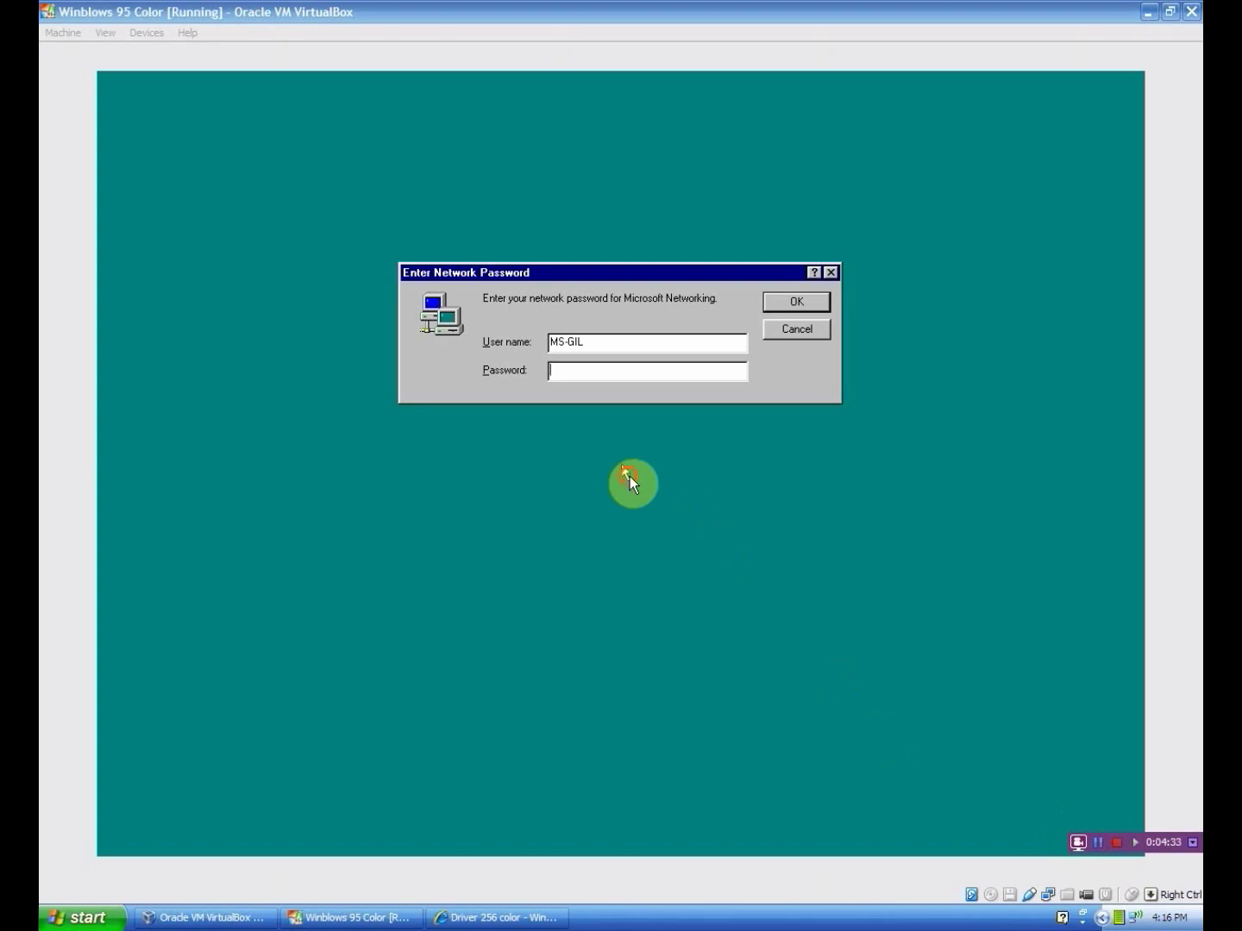
# Log into Windows 95, dismiss its Welcome screen, open Start, then switch to the Winblows ME VM.
pyautogui.click(649, 411)
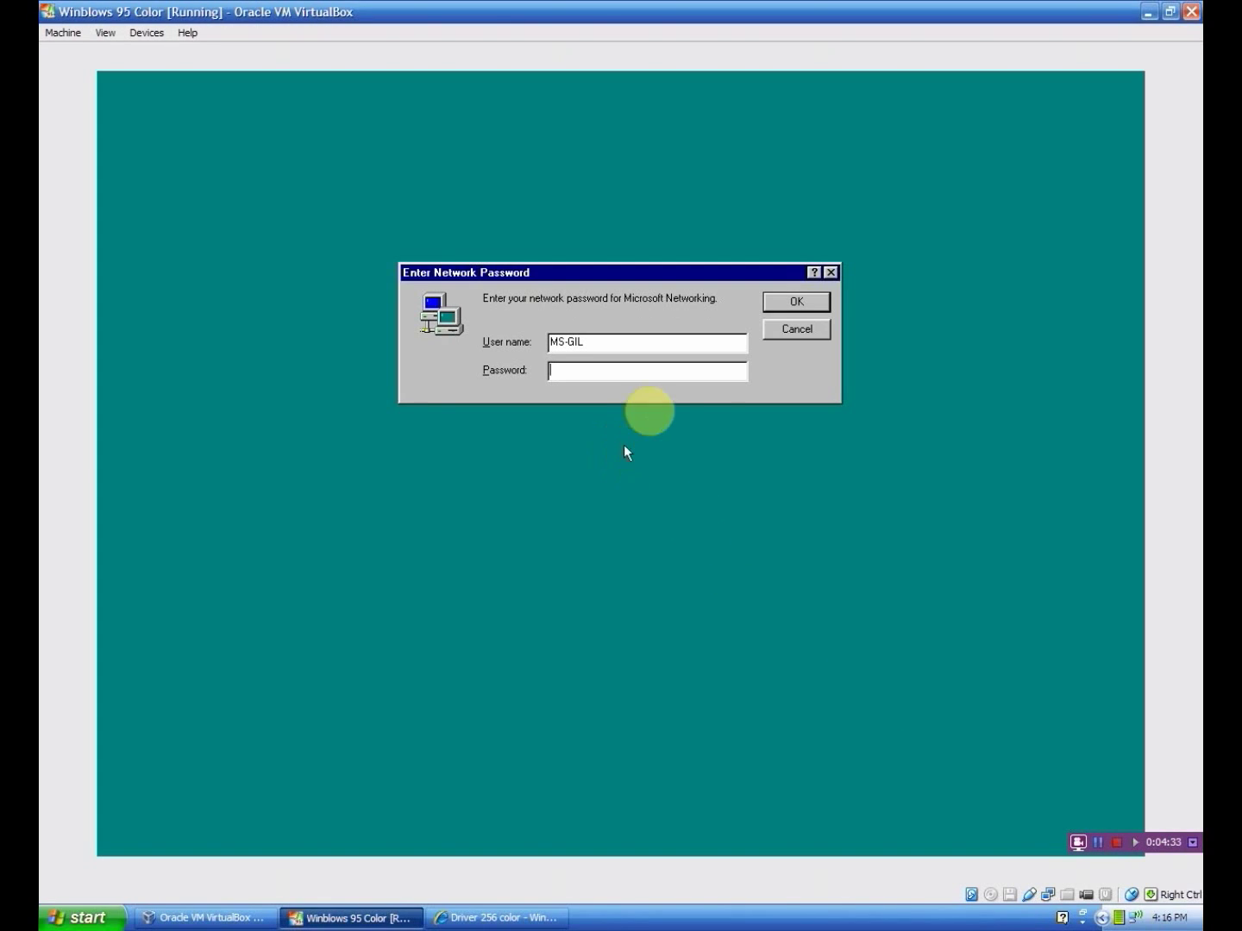
pyautogui.click(803, 308)
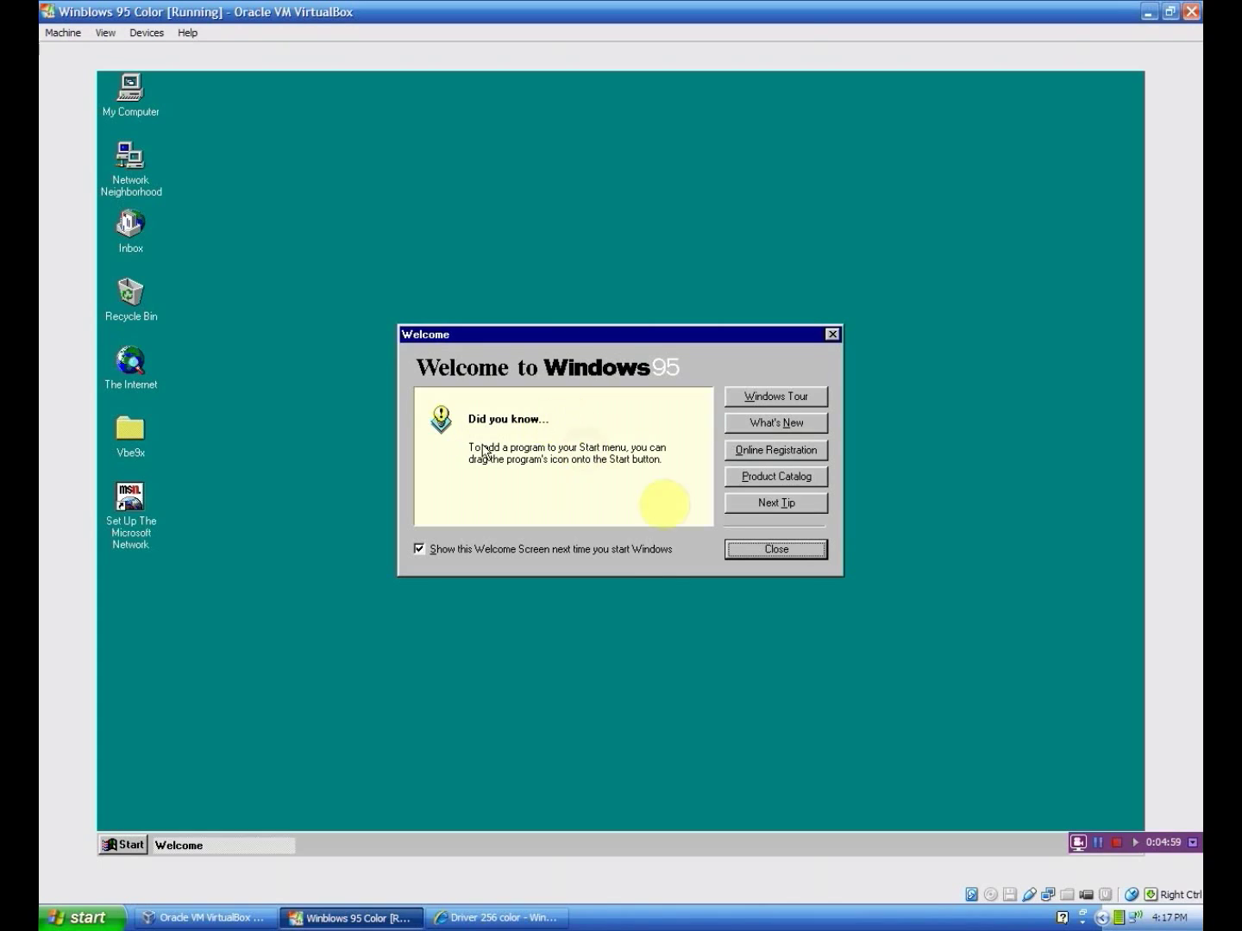
pyautogui.click(776, 550)
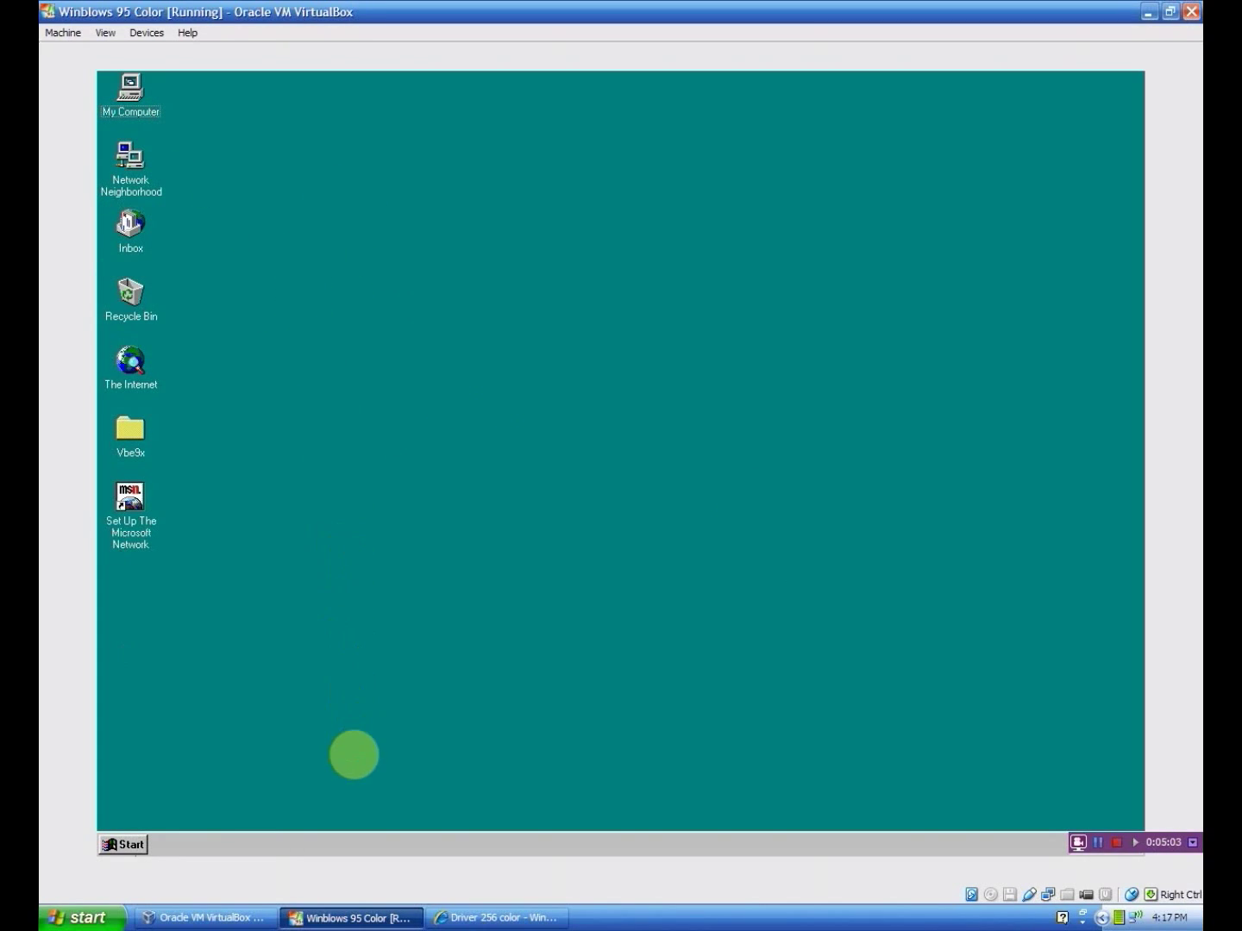
pyautogui.click(129, 845)
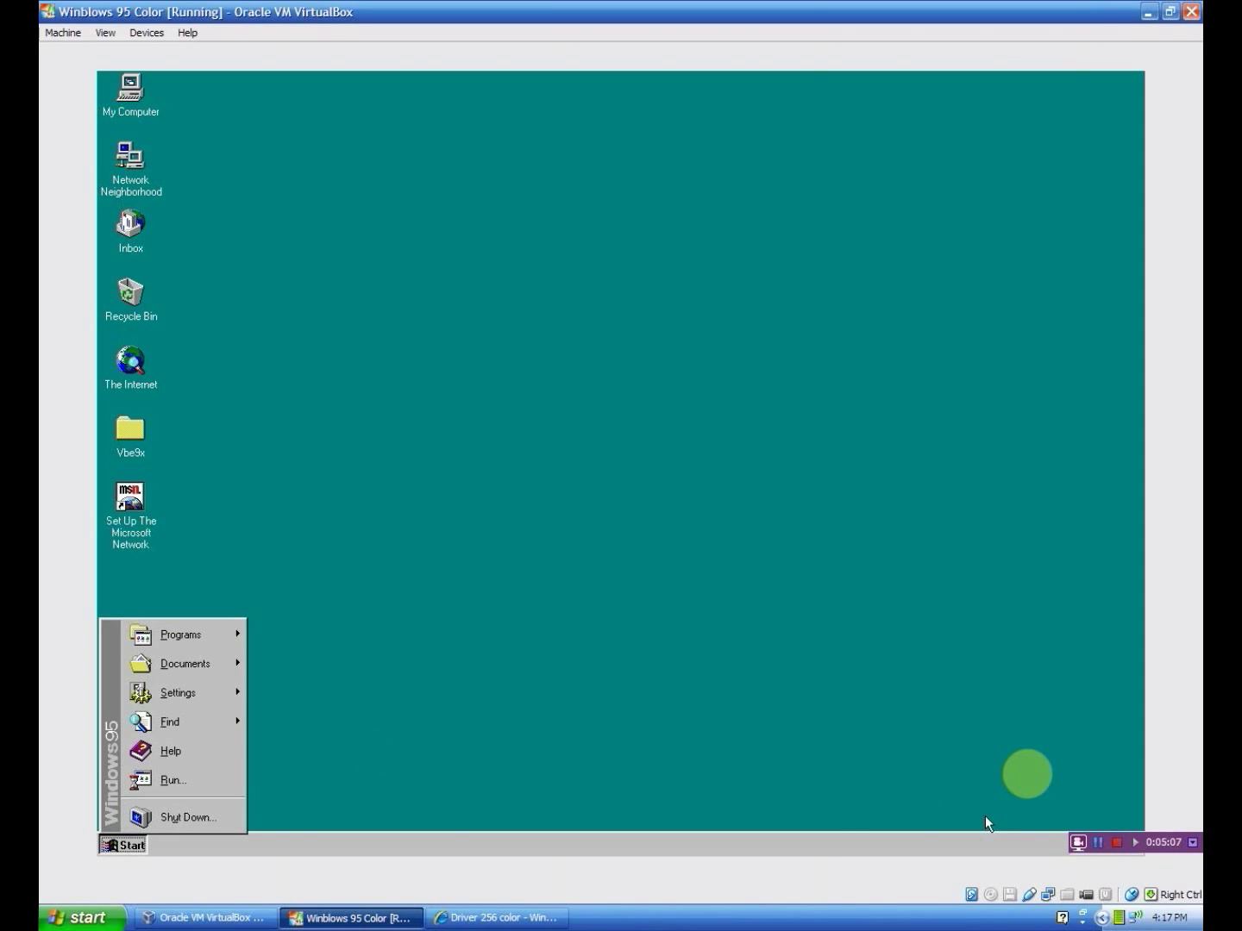
pyautogui.click(1098, 842)
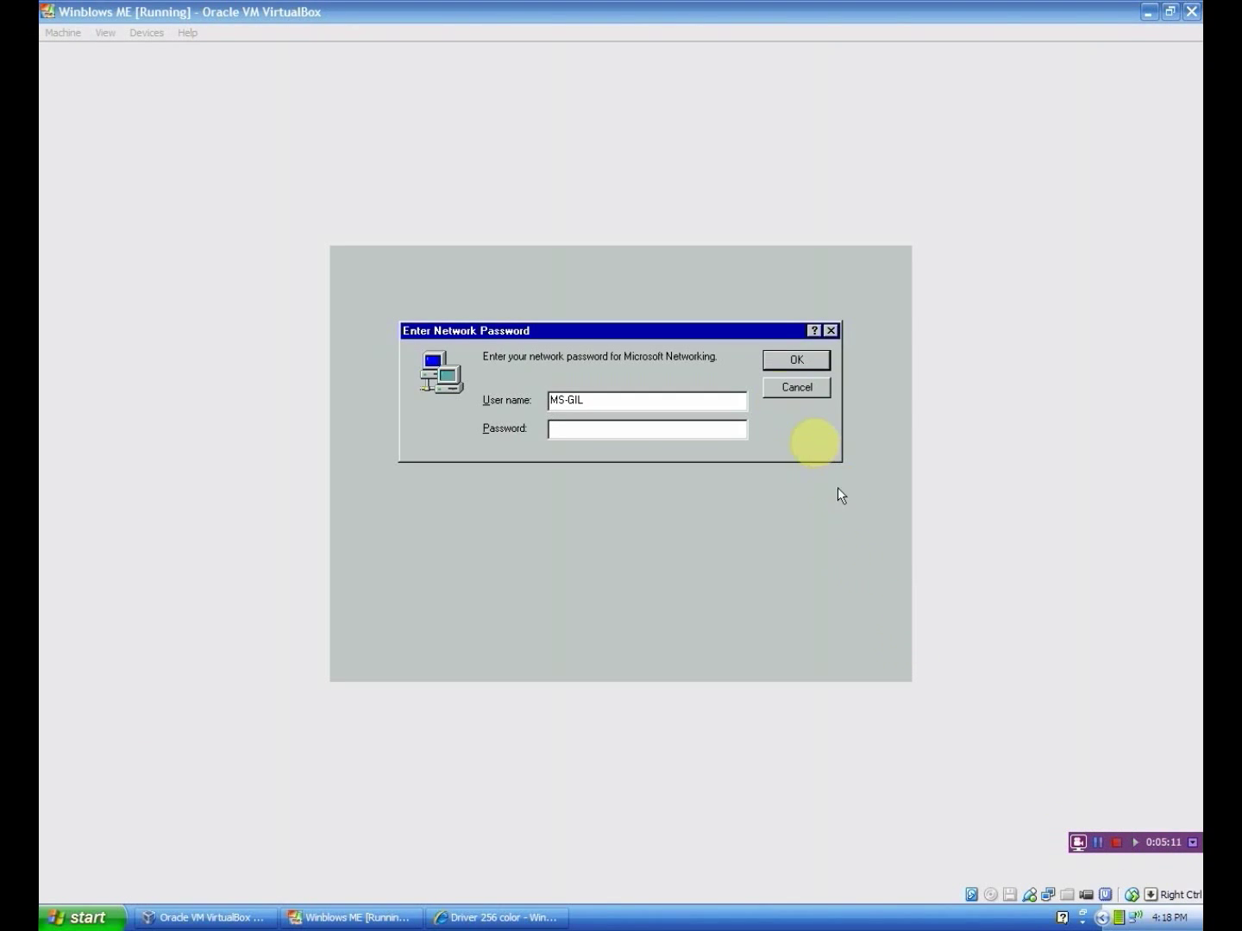
# Log into Windows ME, insert the Driver 256 color.vfd floppy image, and open My Computer.
pyautogui.click(787, 362)
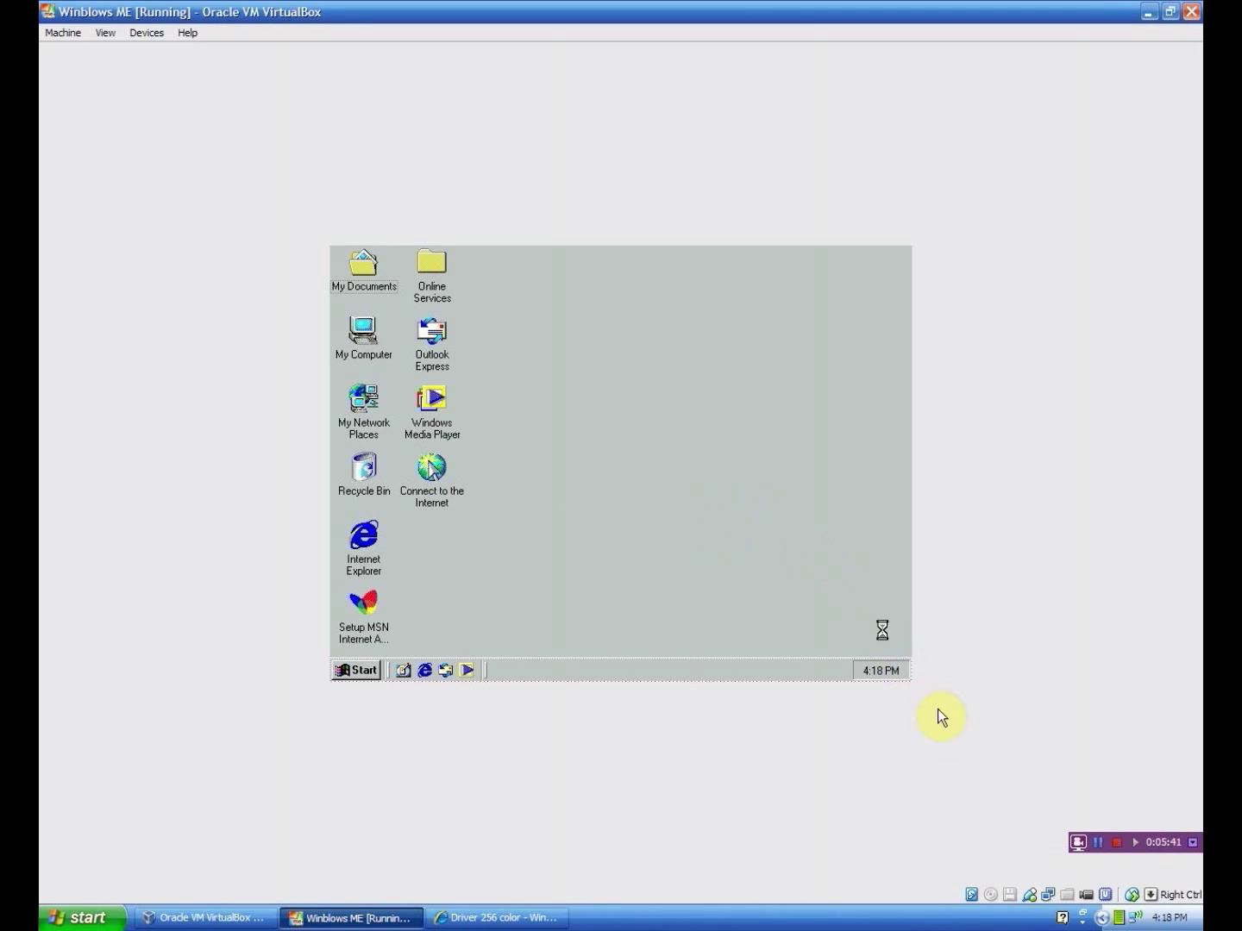
pyautogui.click(1004, 893)
pyautogui.click(1064, 801)
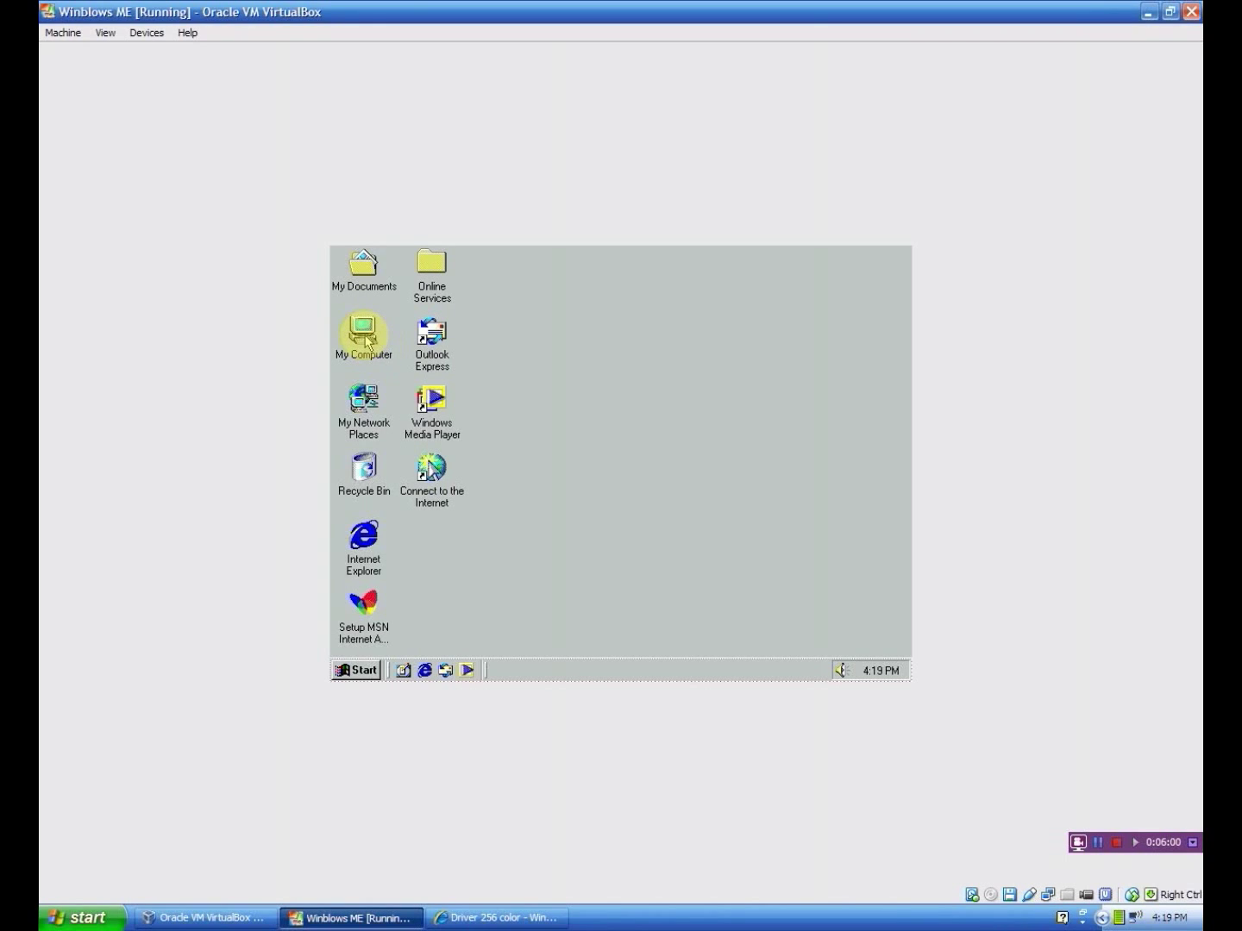
pyautogui.doubleClick(366, 342)
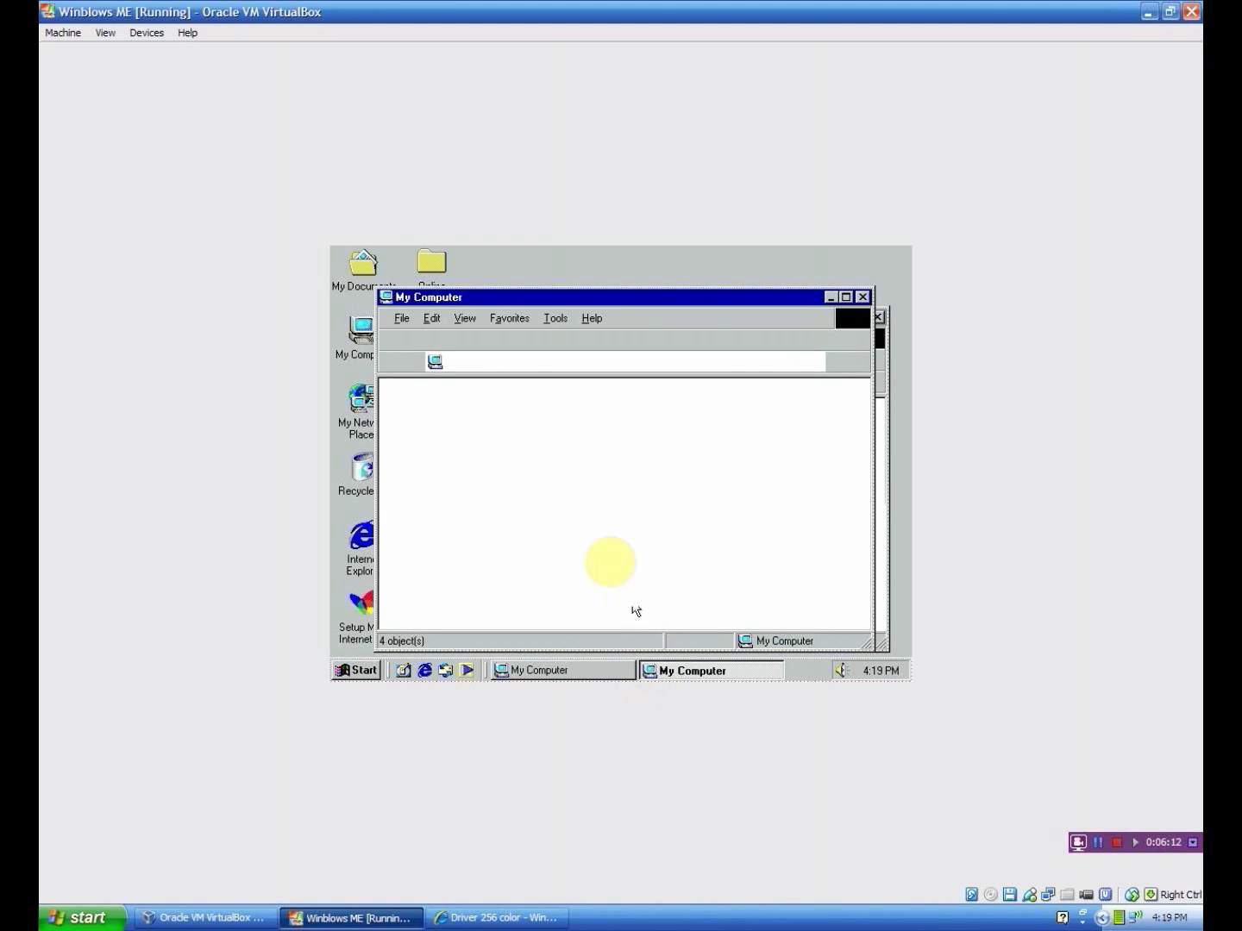
# Close the duplicate My Computer window, move it higher, and open the 3½ Floppy (A:) drive.
pyautogui.click(863, 299)
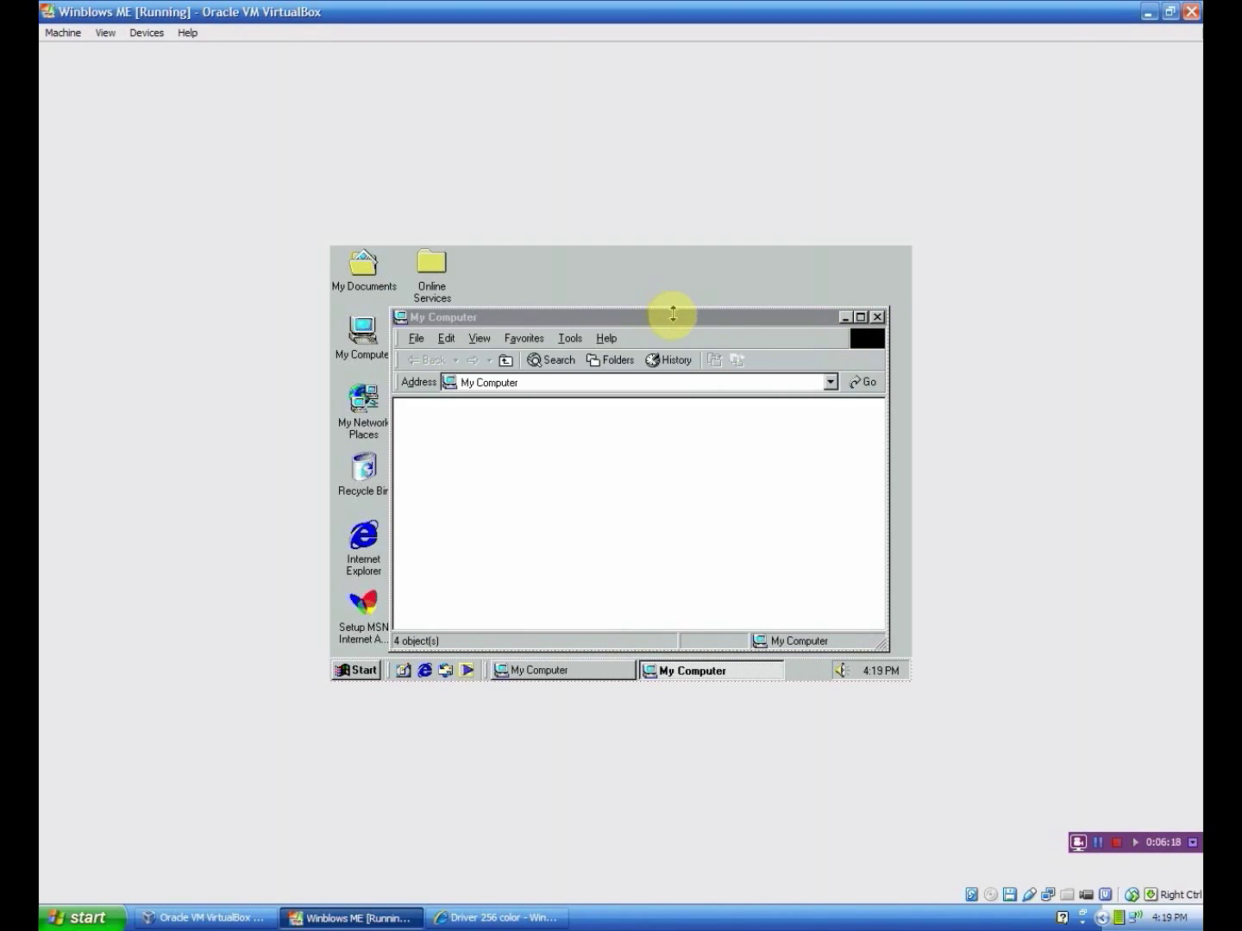
pyautogui.moveTo(672, 306); pyautogui.dragTo(668, 285)
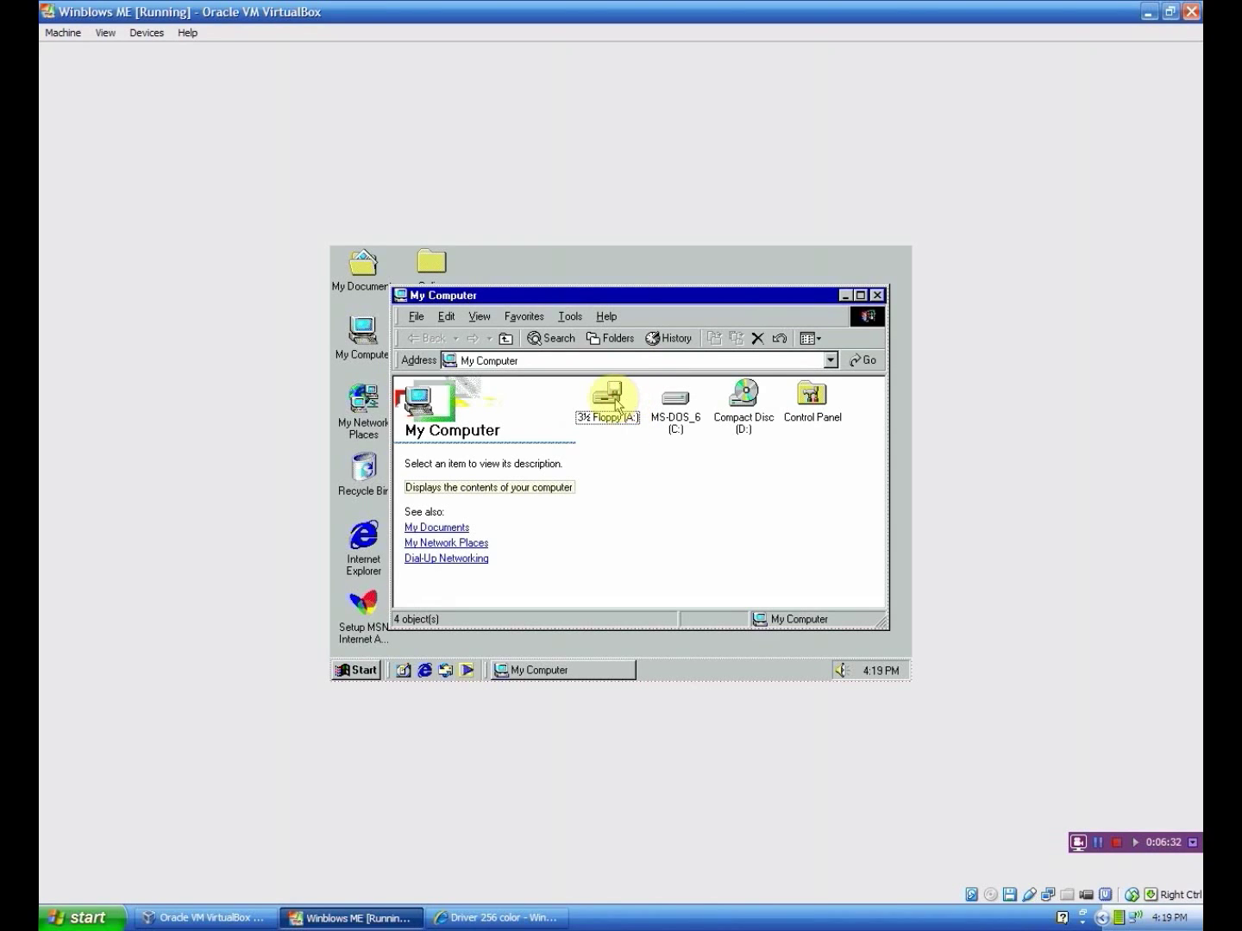
pyautogui.click(615, 401)
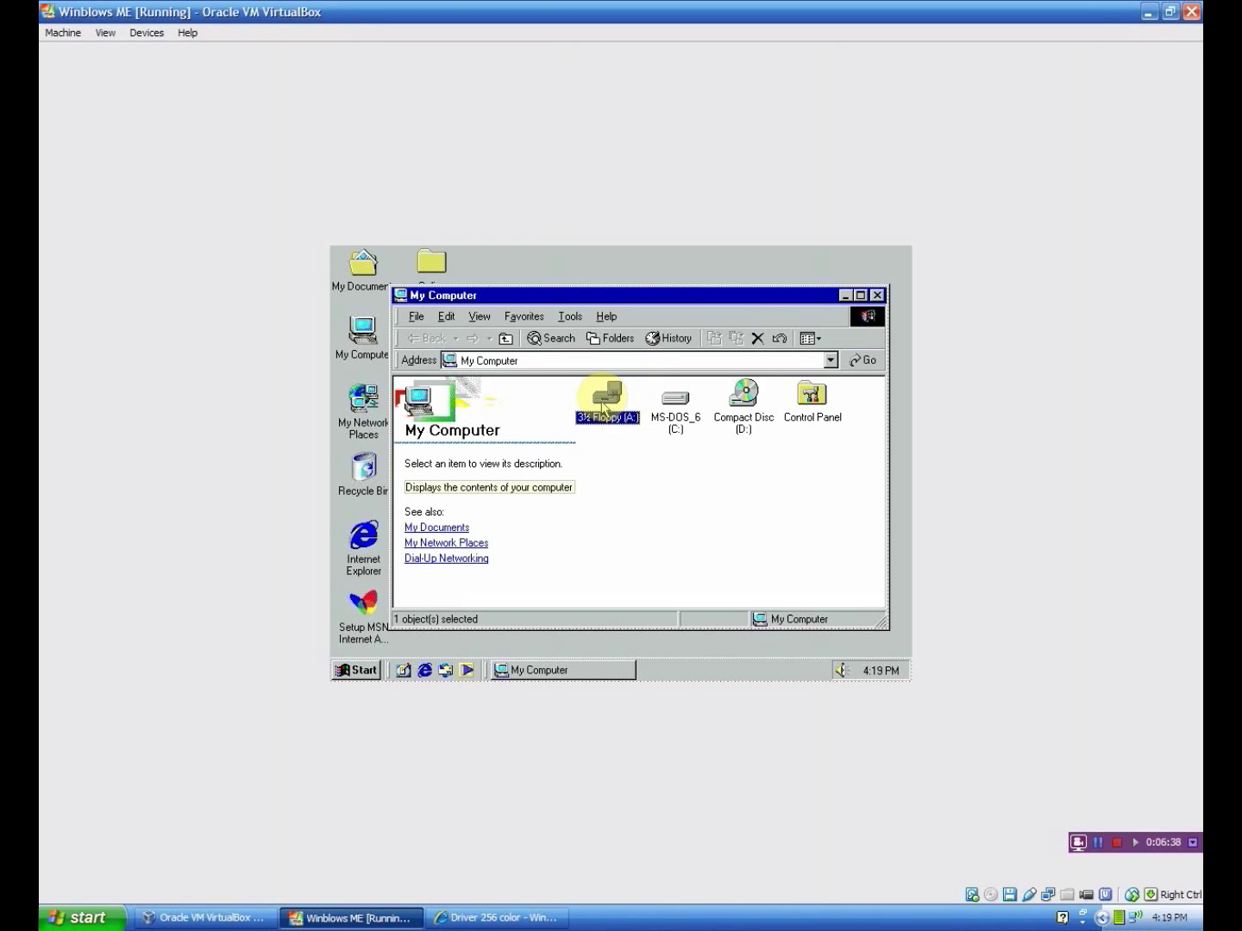
pyautogui.doubleClick(605, 418)
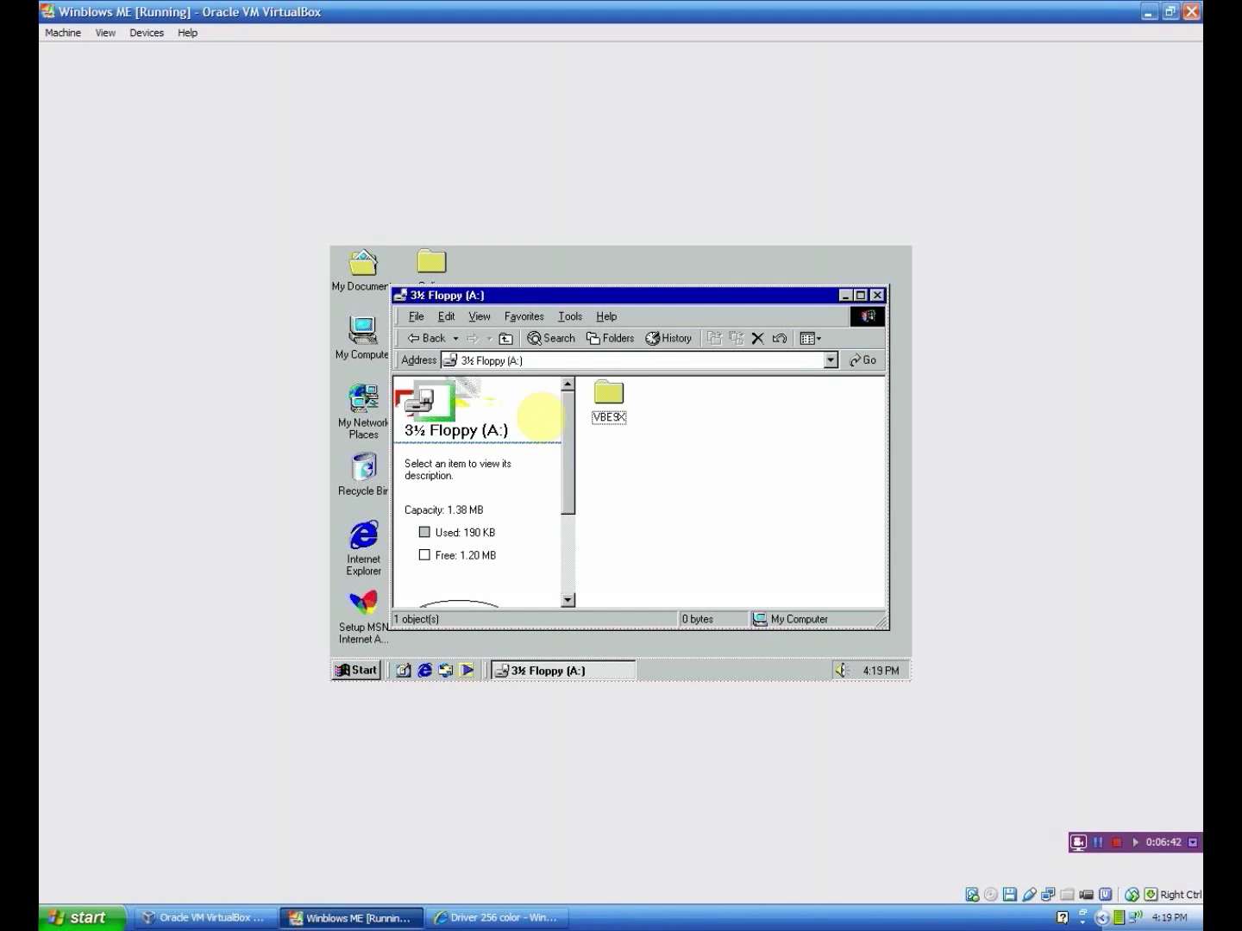
# Copy the VBE9X folder from the floppy and minimize the window to reveal the desktop.
pyautogui.rightClick(602, 411)
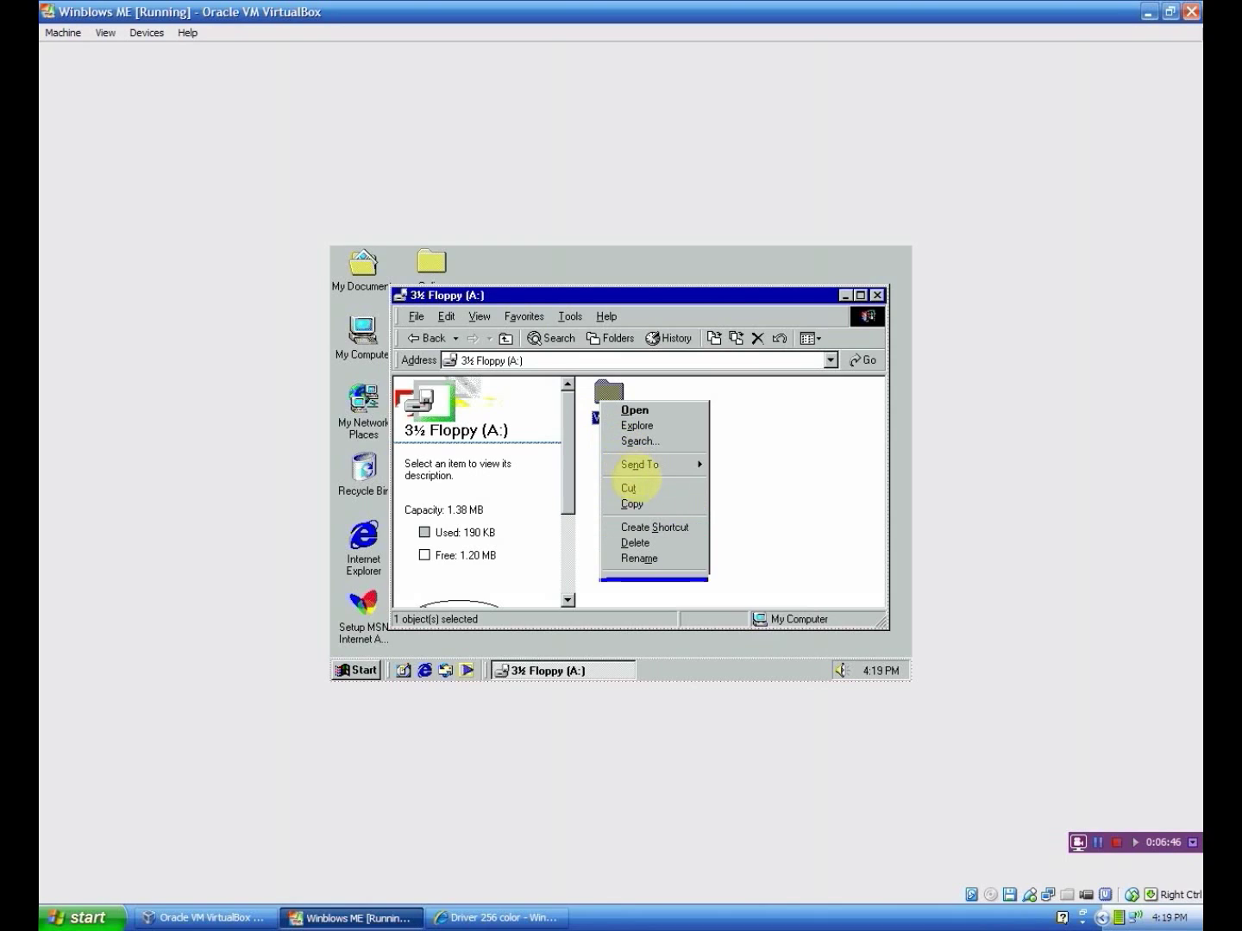
pyautogui.click(631, 504)
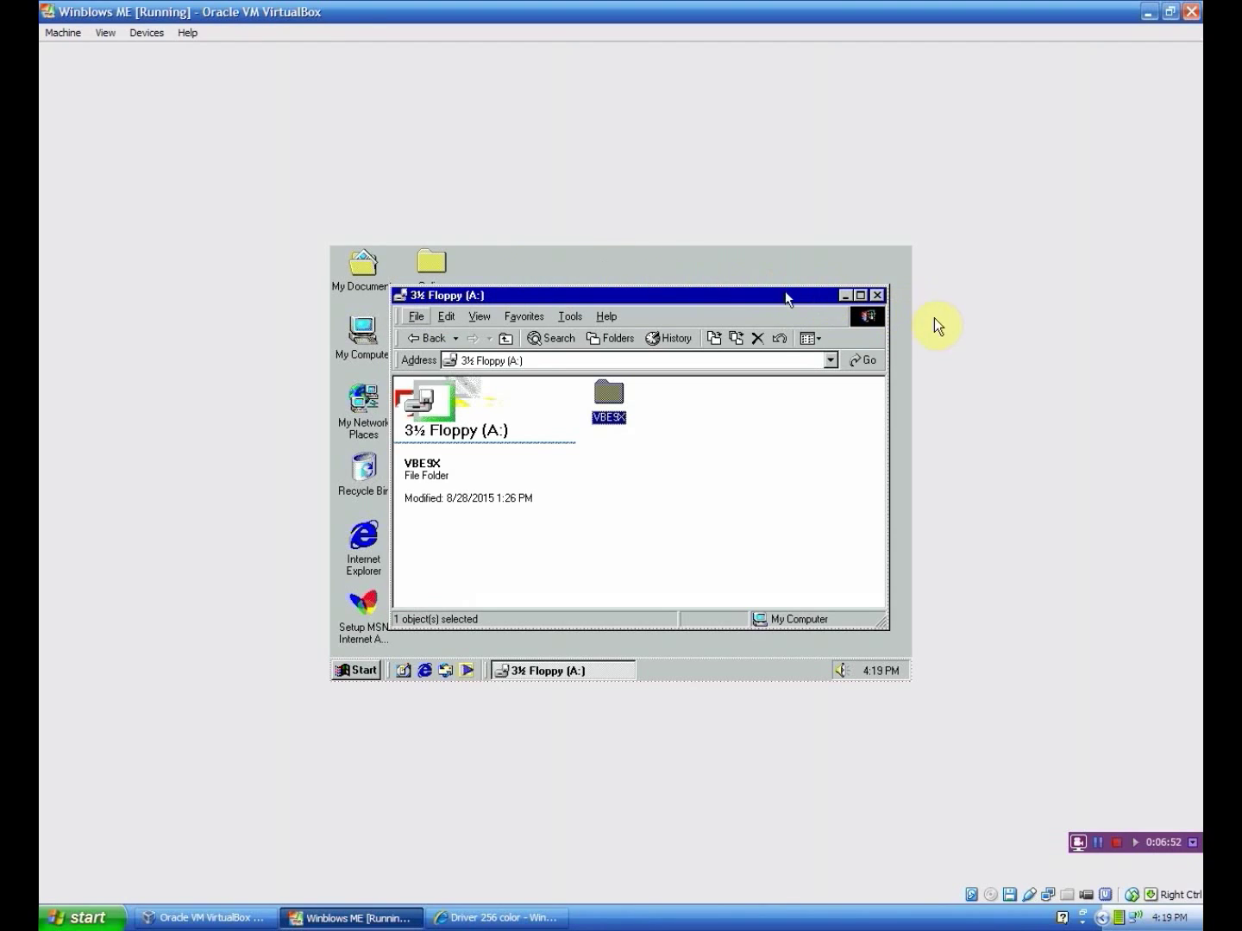
pyautogui.click(843, 295)
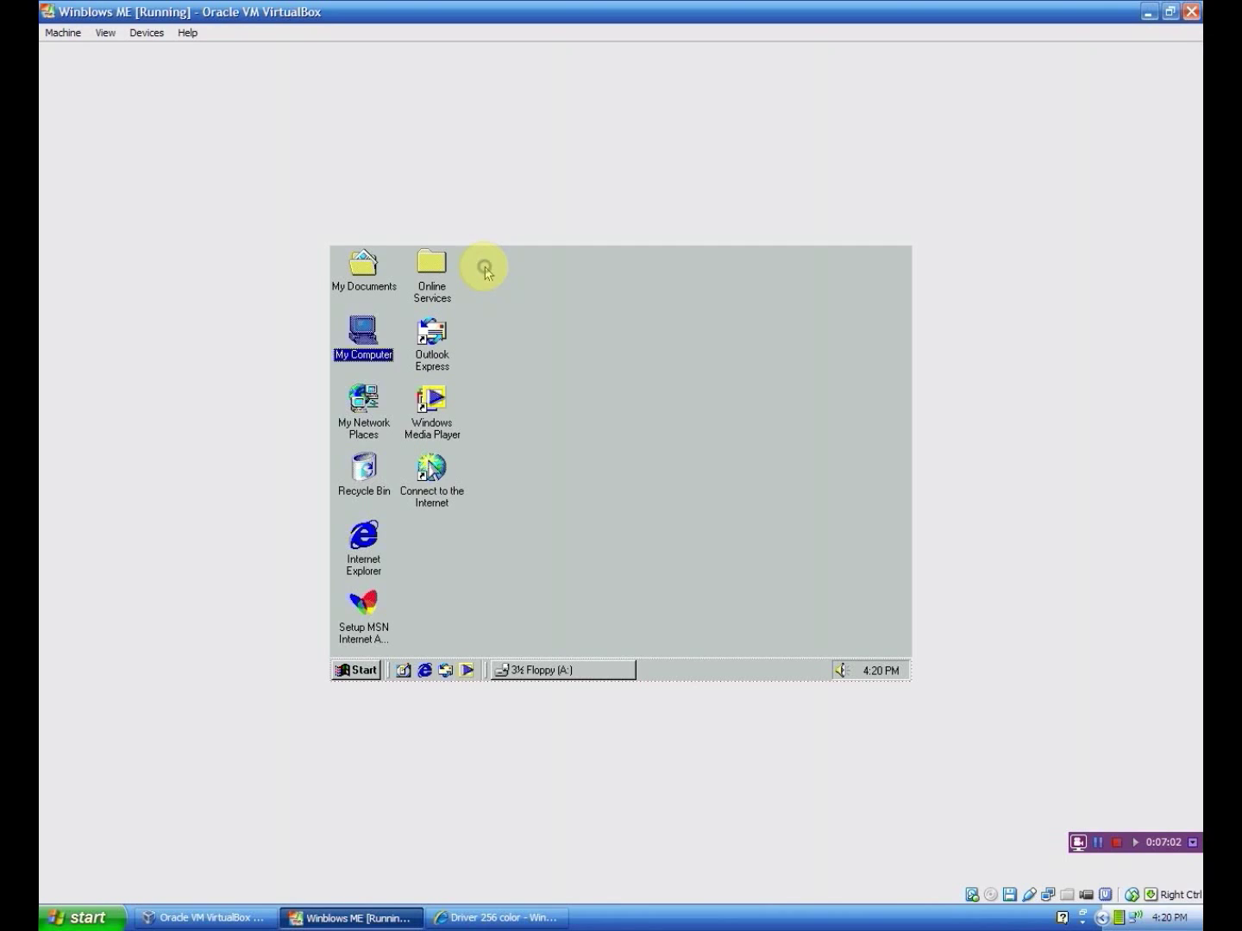
pyautogui.rightClick(485, 268)
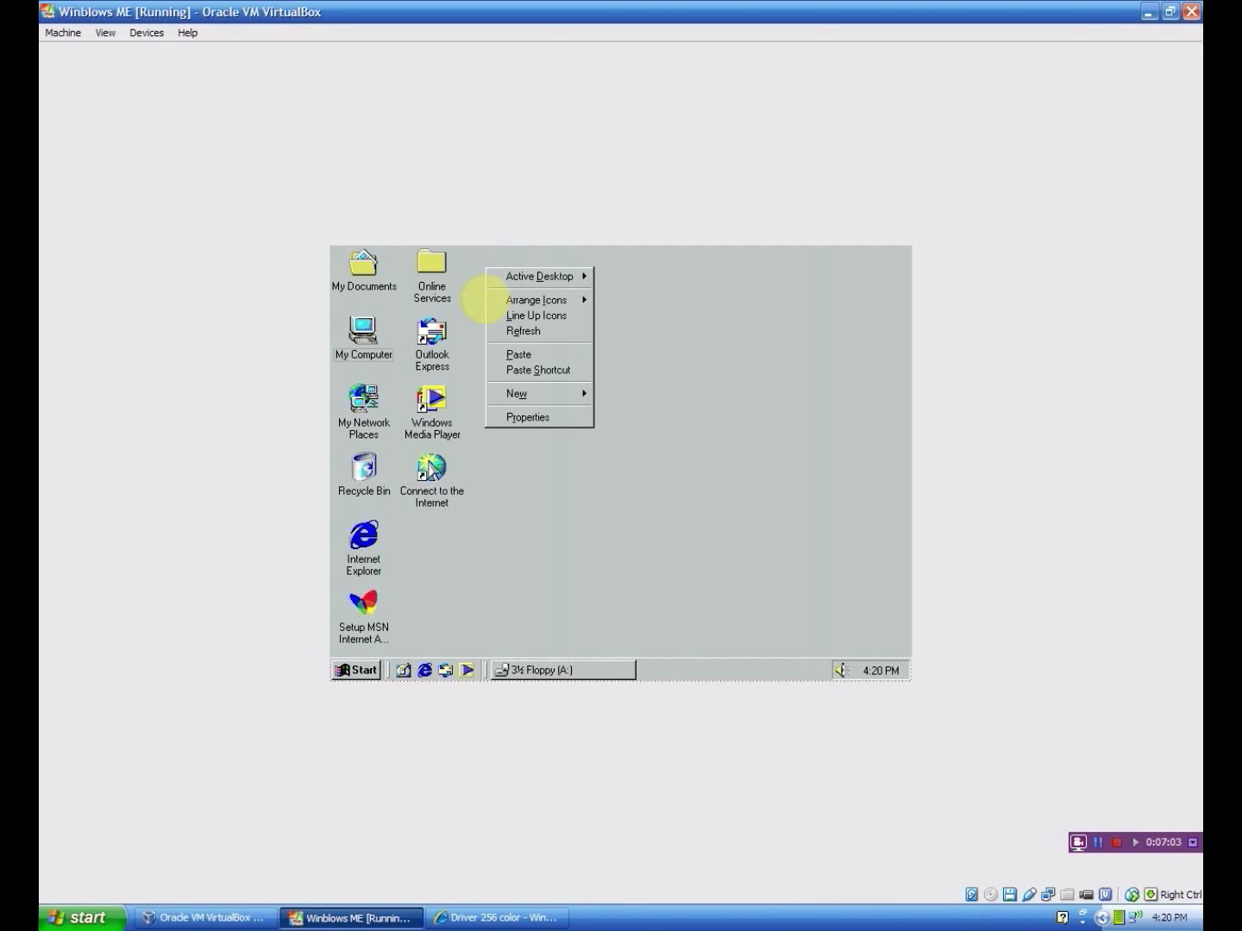
pyautogui.click(529, 420)
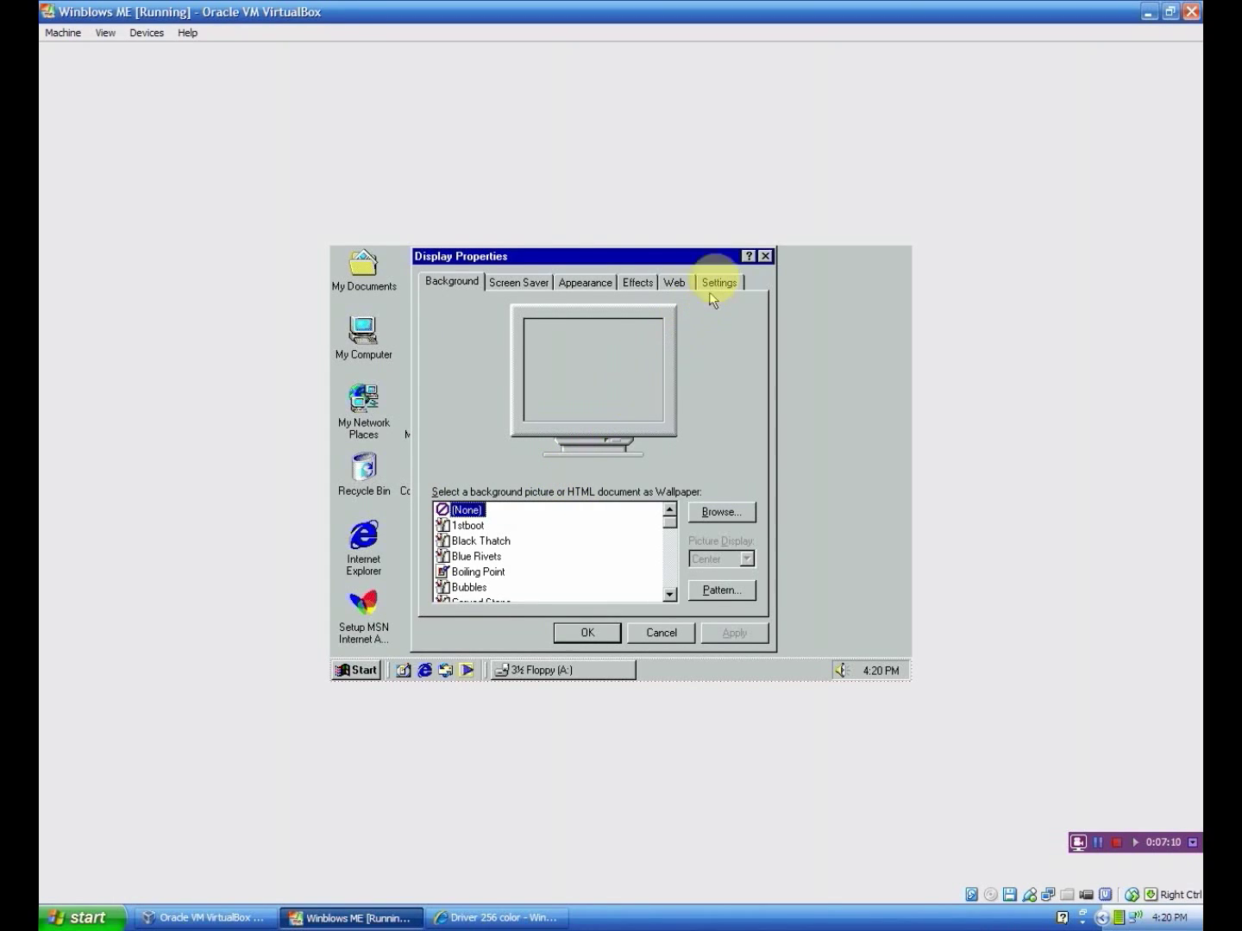
pyautogui.click(661, 633)
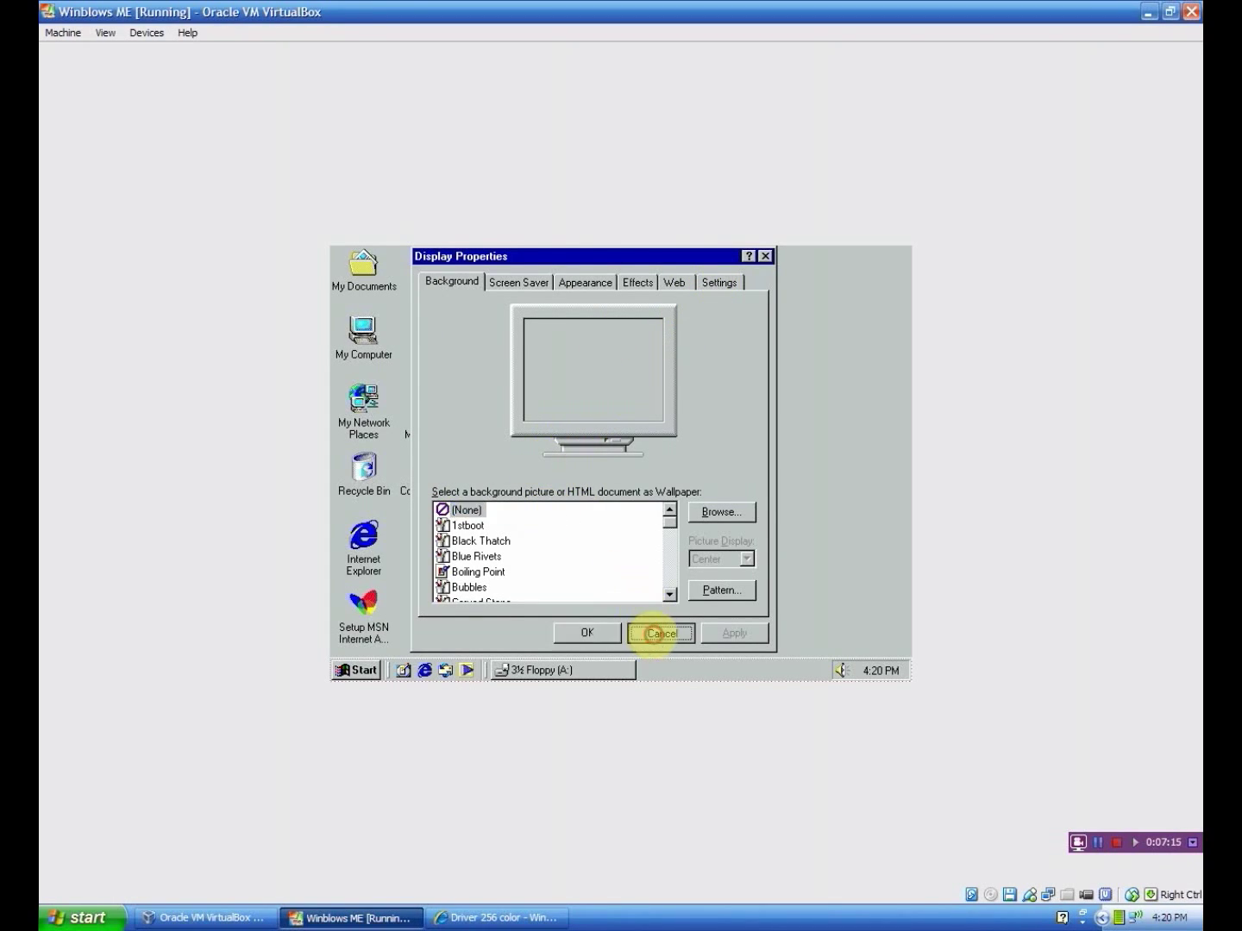
# Paste VBE9X onto the desktop and place it below Connect to the Internet.
pyautogui.rightClick(509, 539)
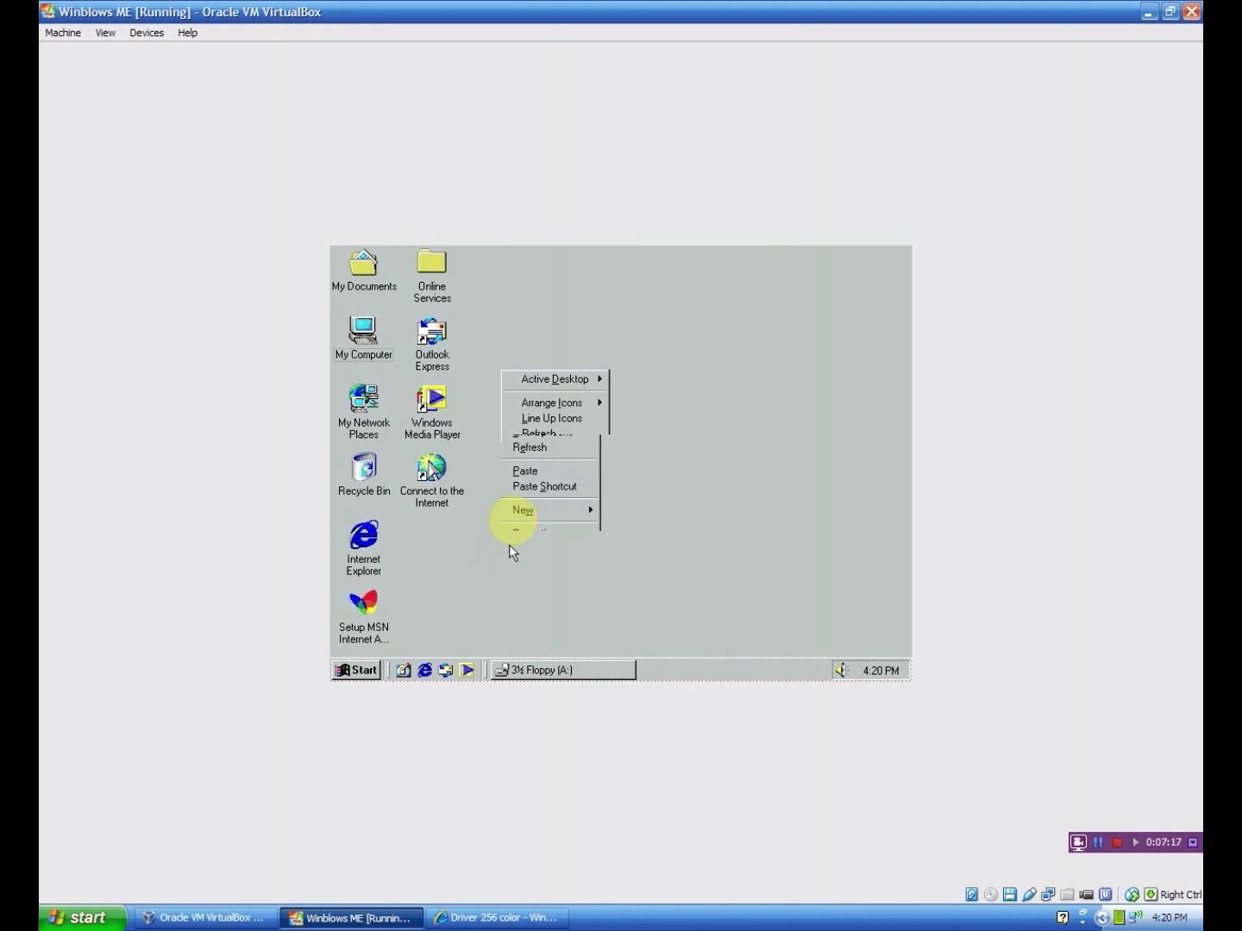
pyautogui.click(550, 458)
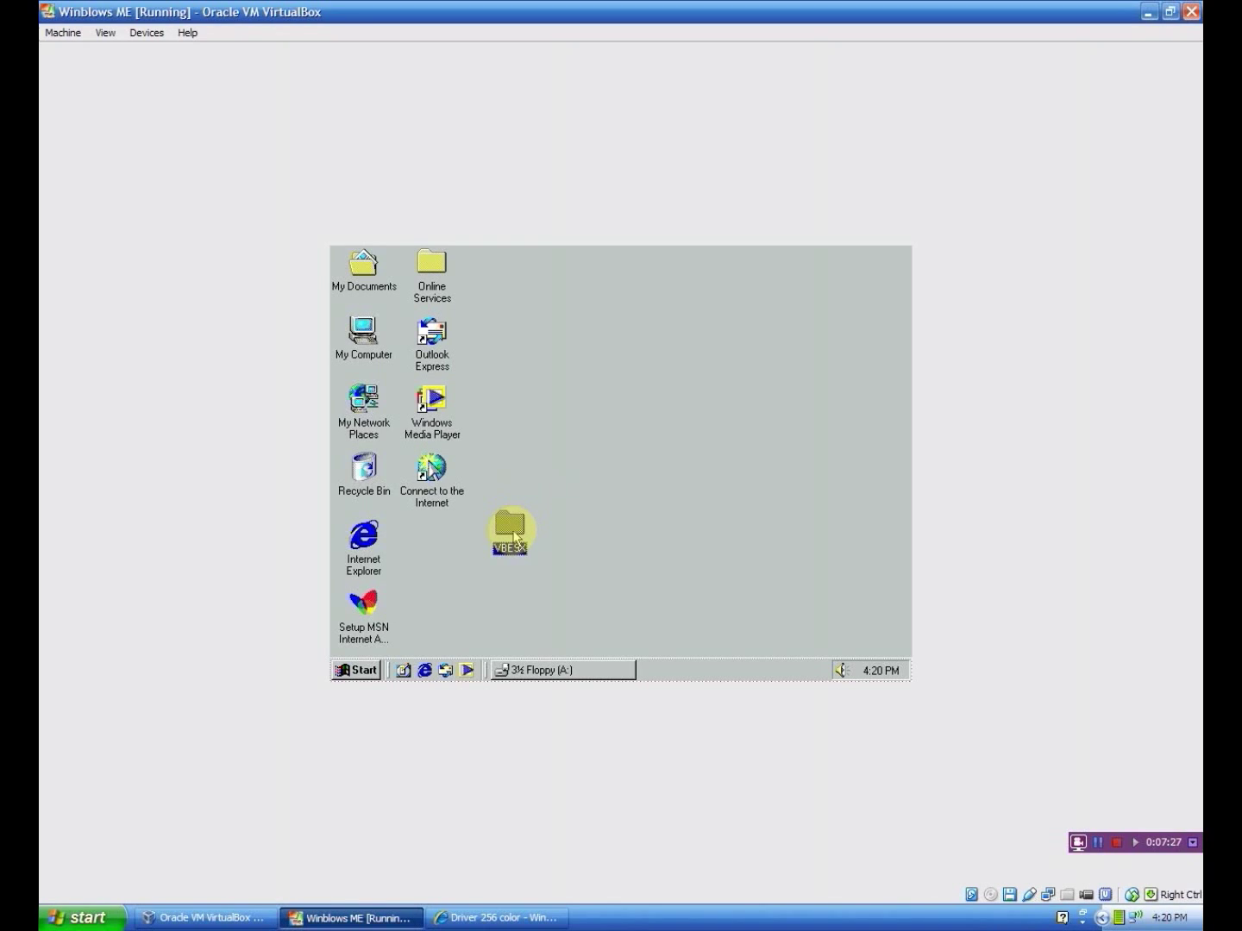
pyautogui.click(510, 523)
pyautogui.moveTo(481, 535); pyautogui.dragTo(431, 532)
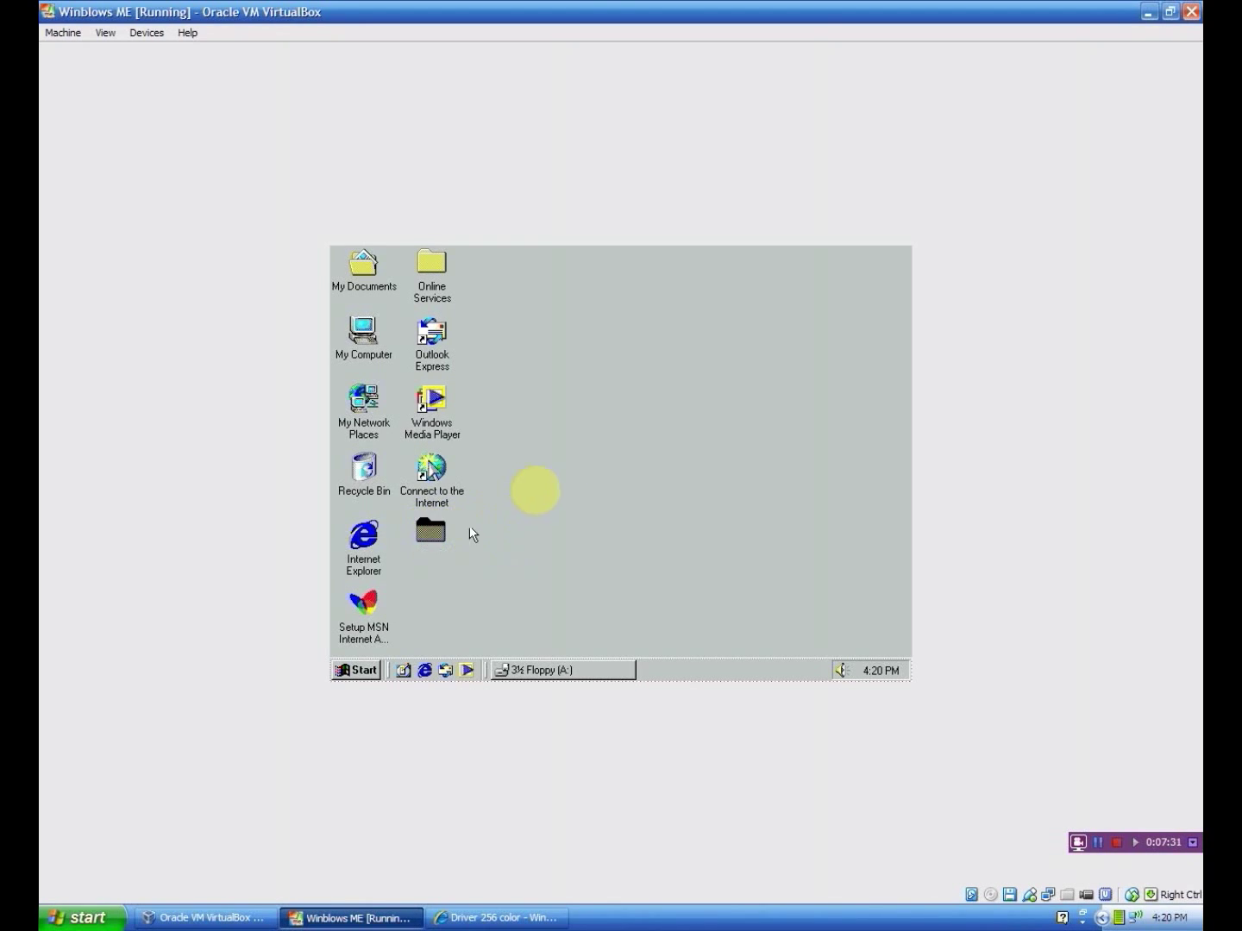
pyautogui.rightClick(558, 478)
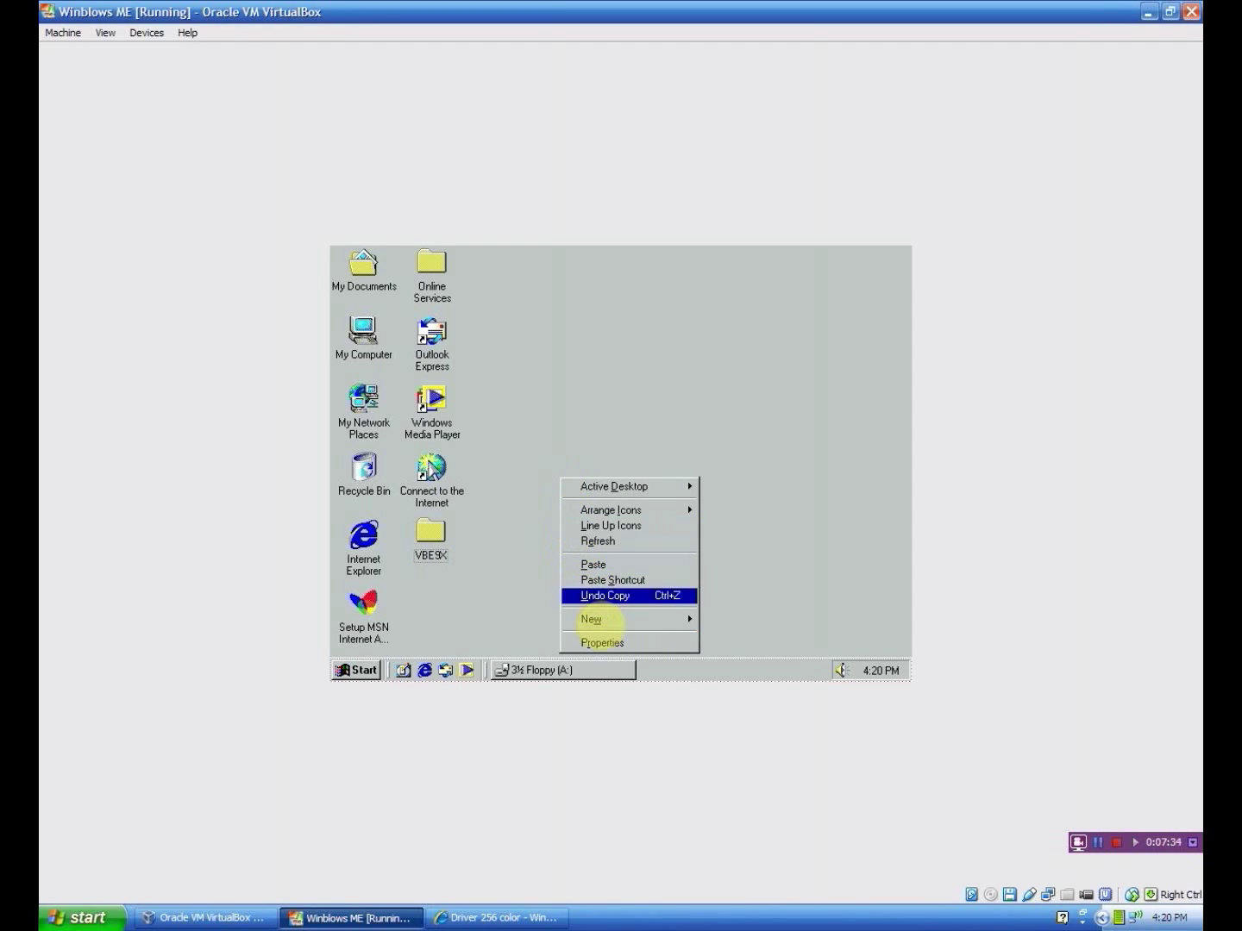
# Open Display Properties from the desktop, dismissing the antivirus memory warning and a stray window menu.
pyautogui.click(602, 643)
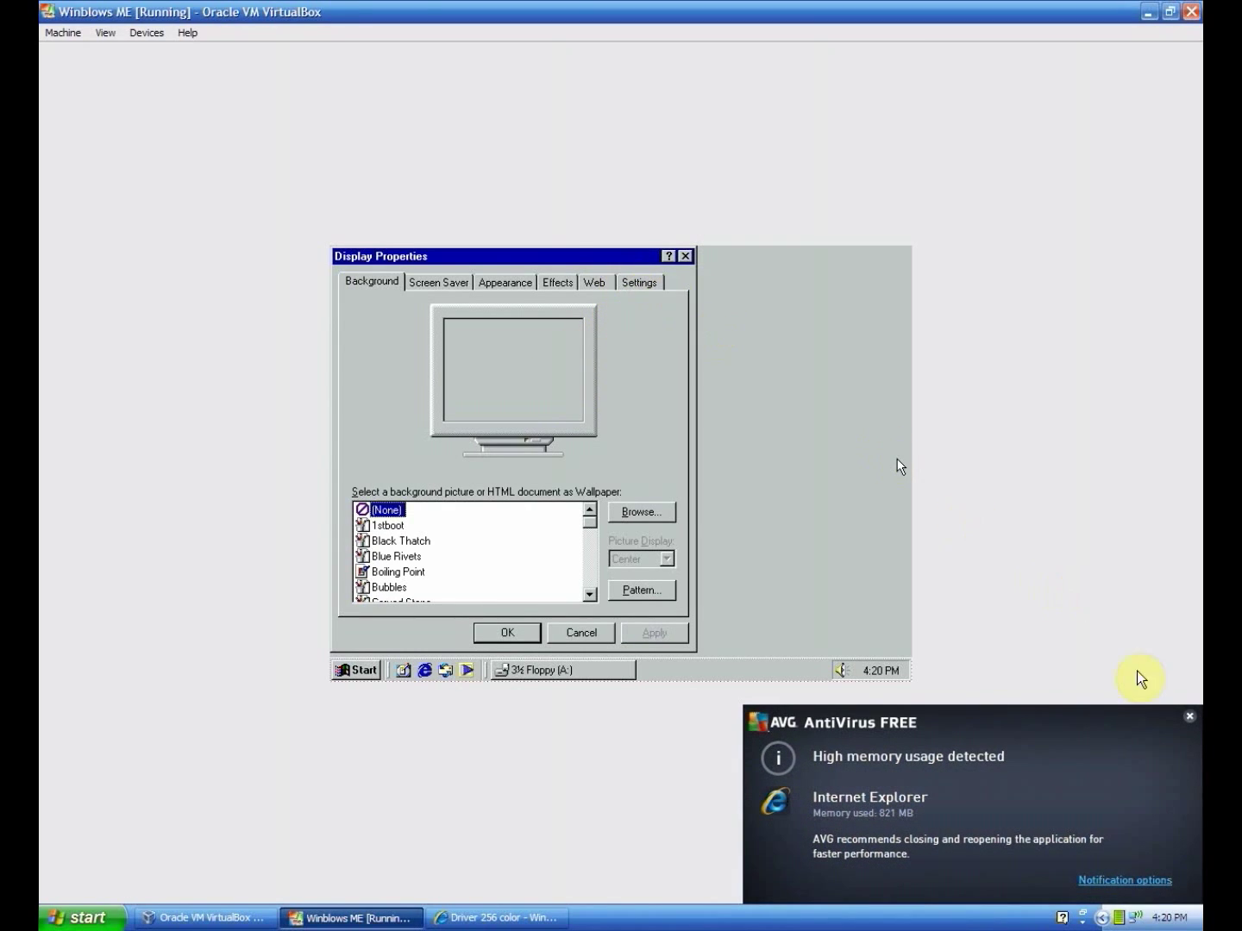
pyautogui.click(1190, 716)
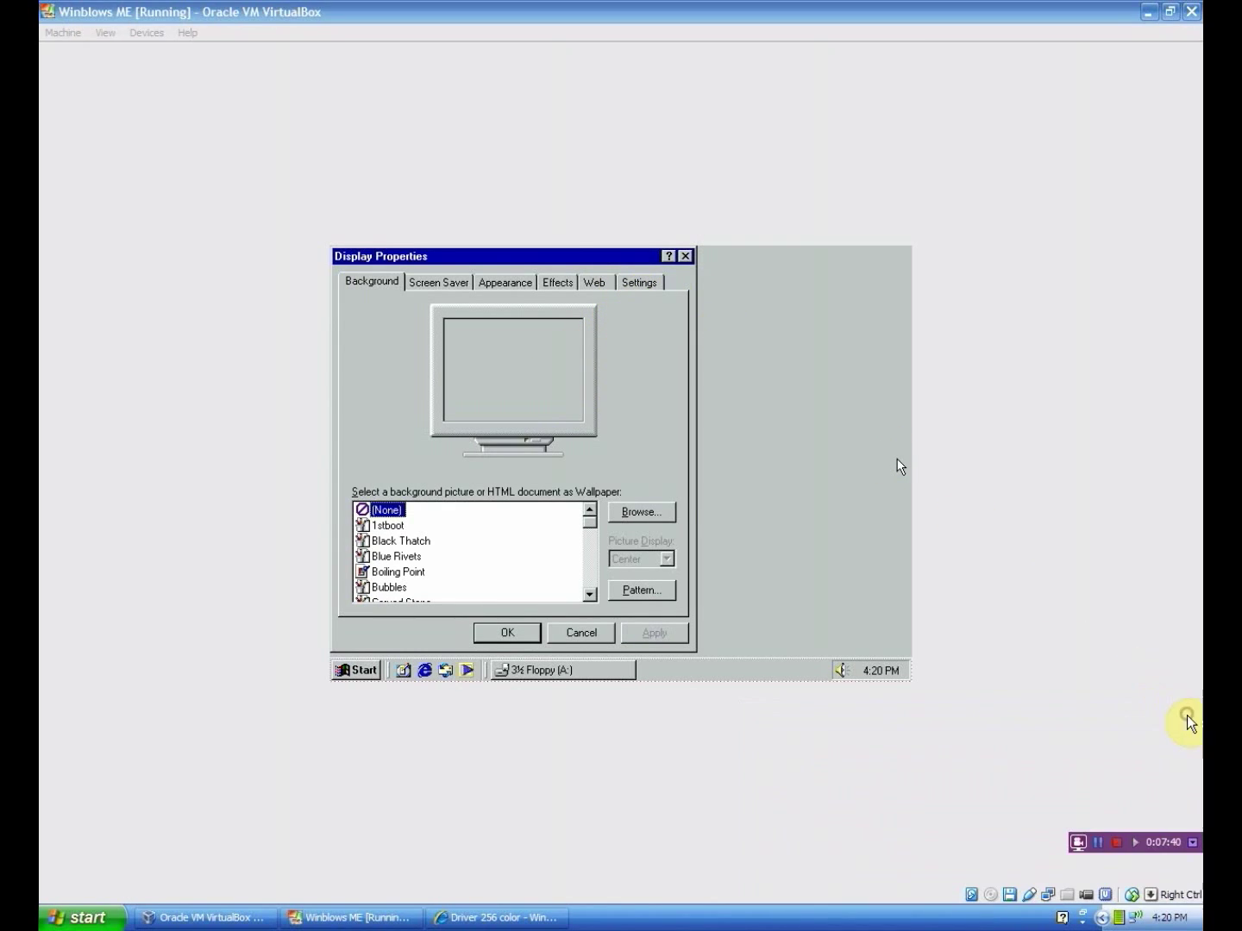
pyautogui.rightClick(480, 914)
pyautogui.press('Escape')
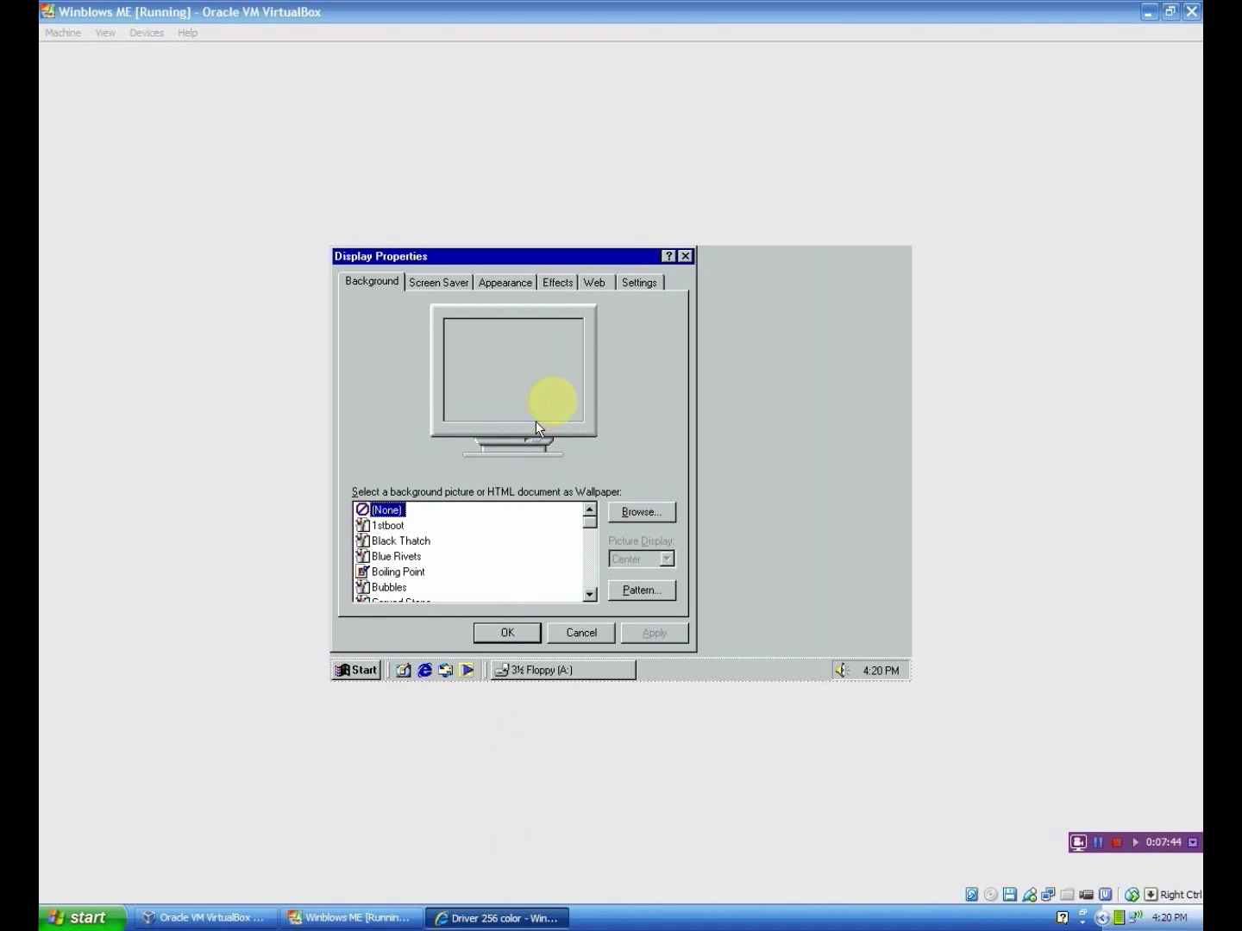
# From Settings > Advanced > Adapter, start updating the Standard PCI Graphics Adapter (VGA) driver.
pyautogui.click(640, 286)
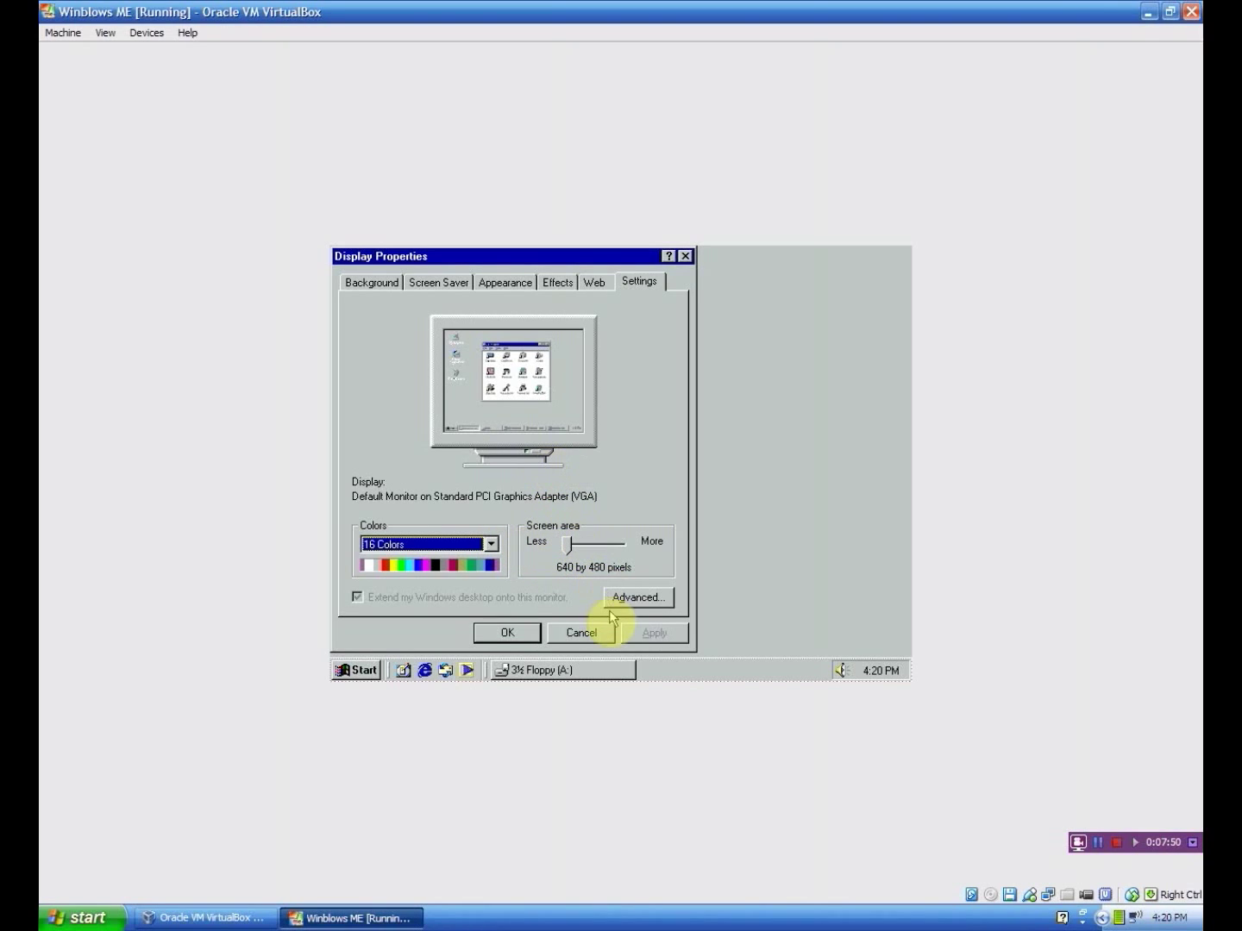
pyautogui.click(633, 597)
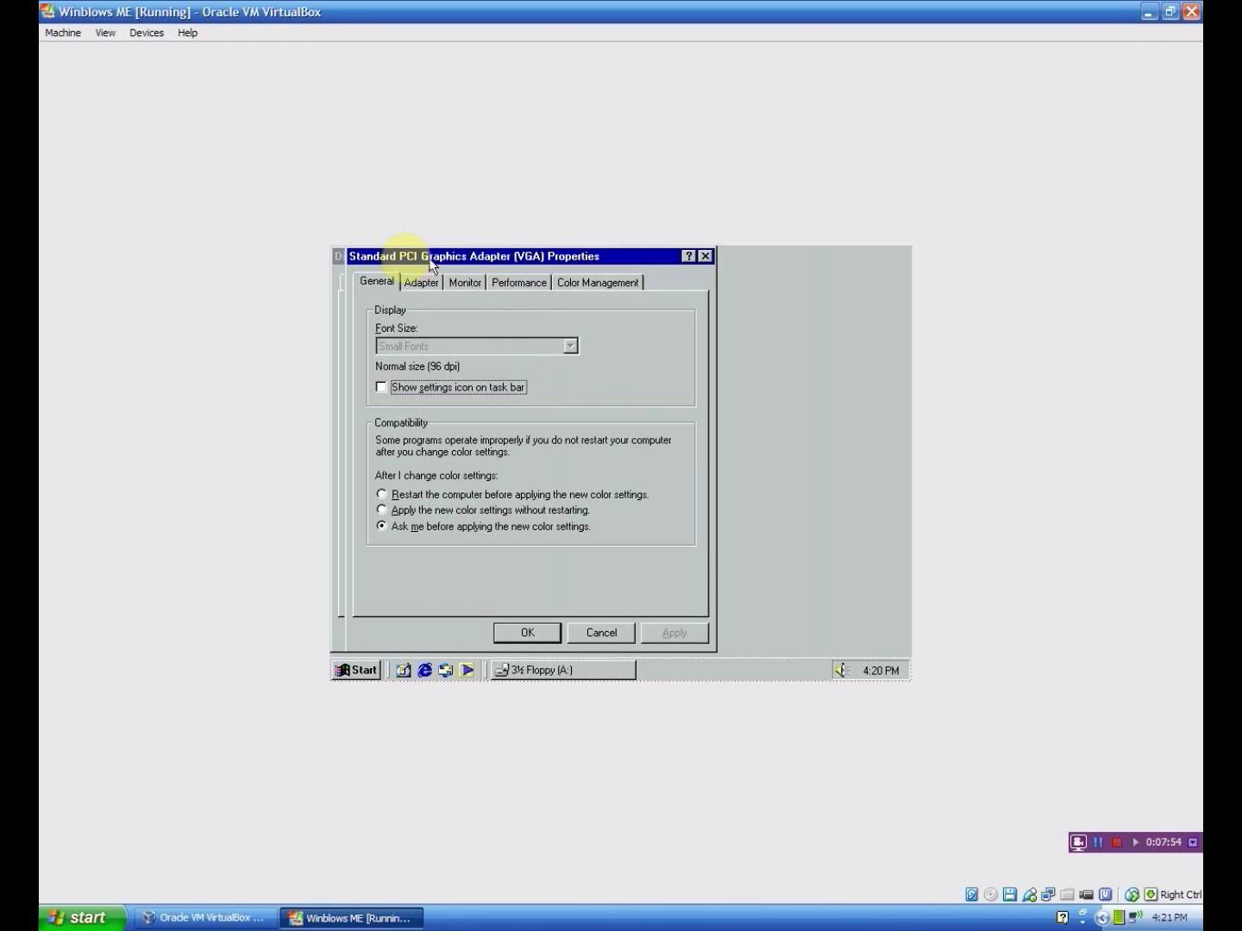
pyautogui.click(424, 285)
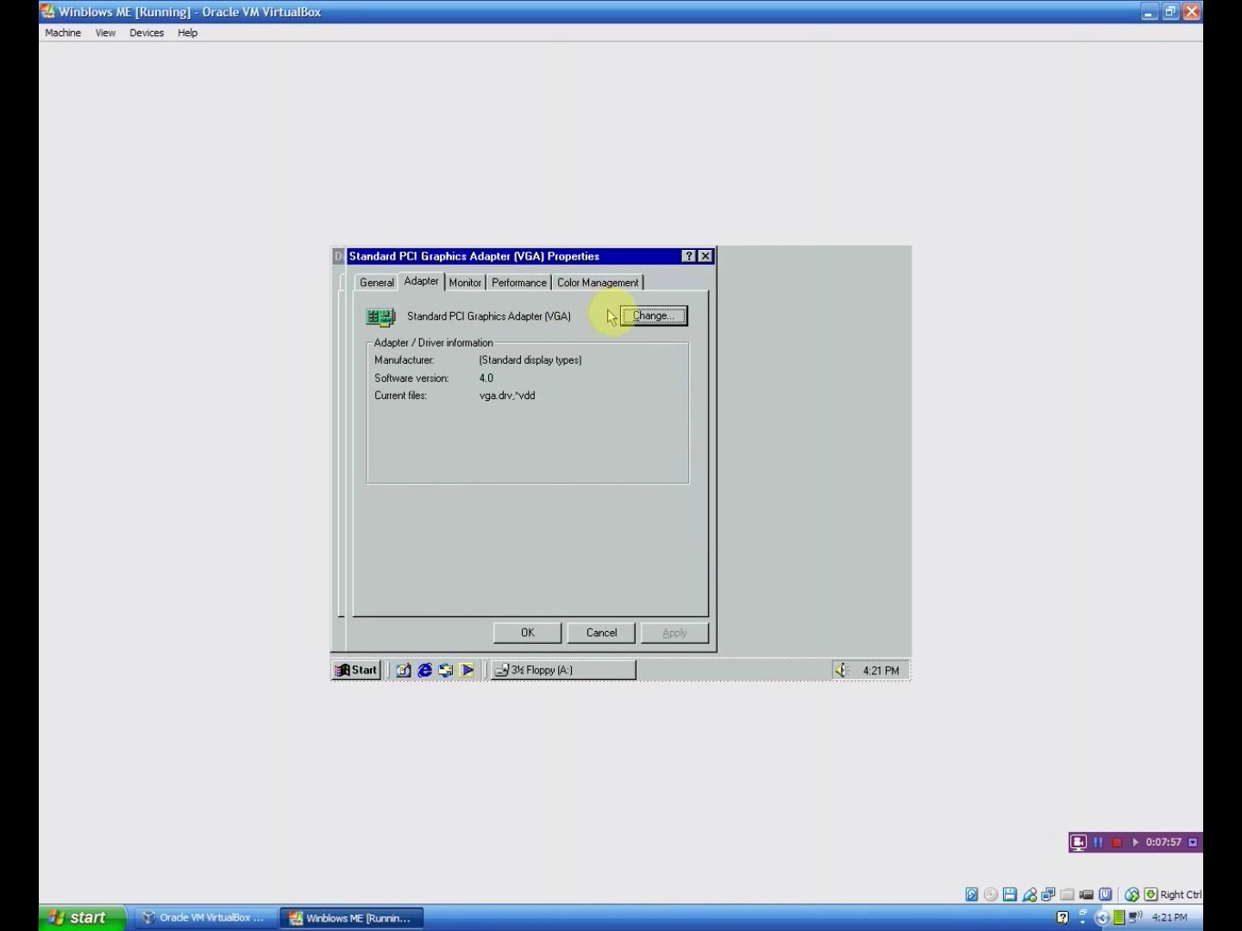
pyautogui.click(641, 316)
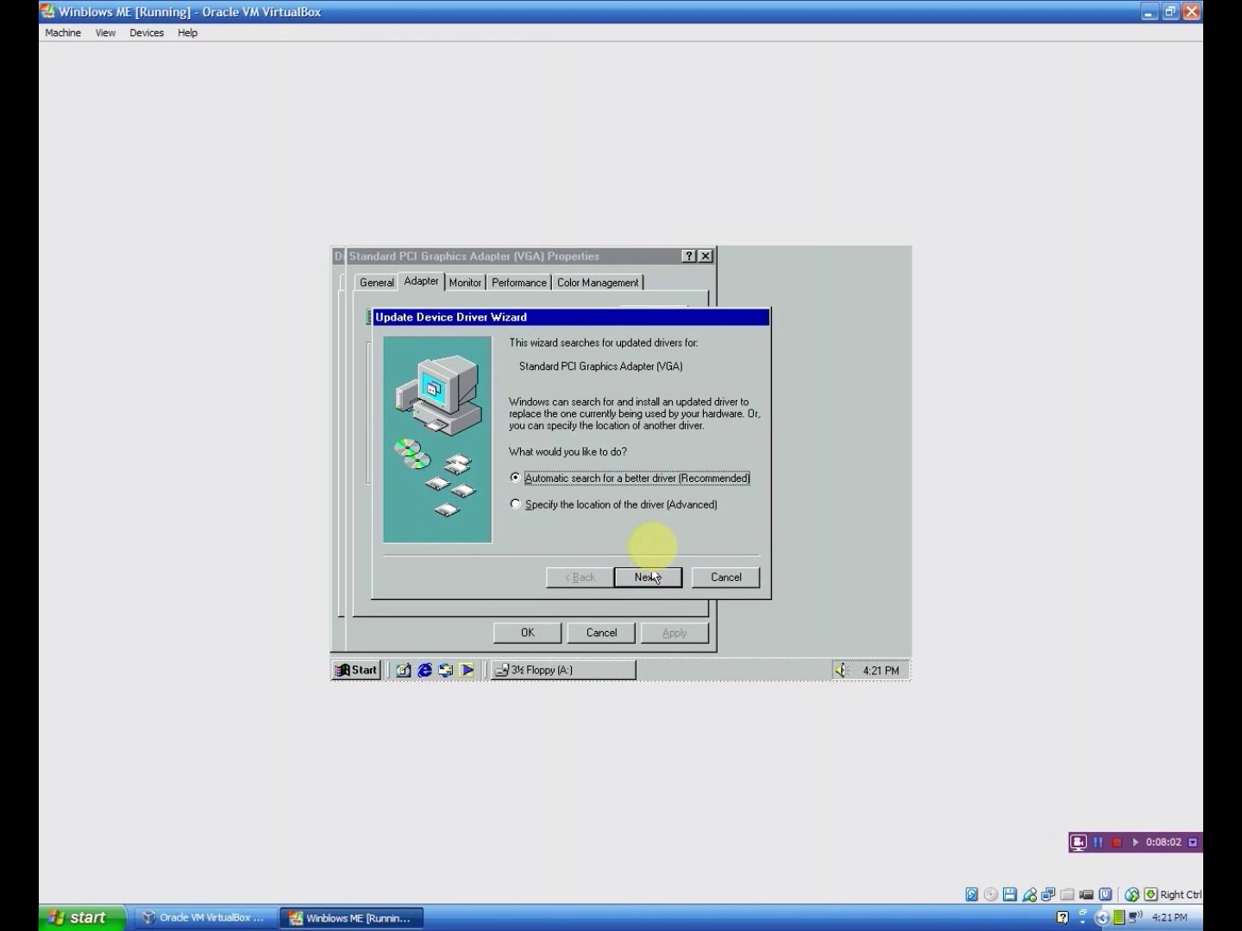
# Have the wizard search a specified location, browsing to the desktop's VBE9X\UNI folder.
pyautogui.click(691, 504)
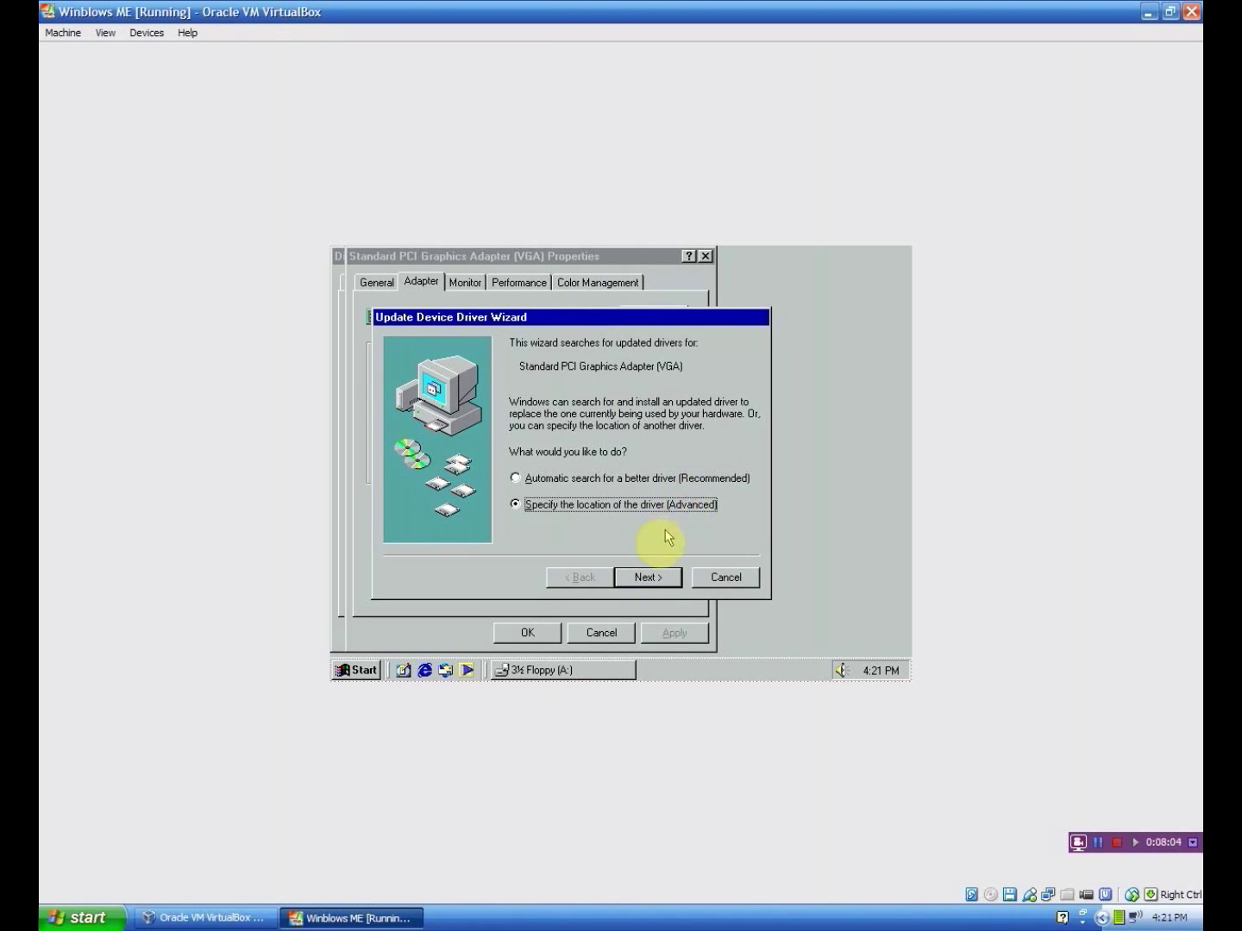
pyautogui.click(647, 577)
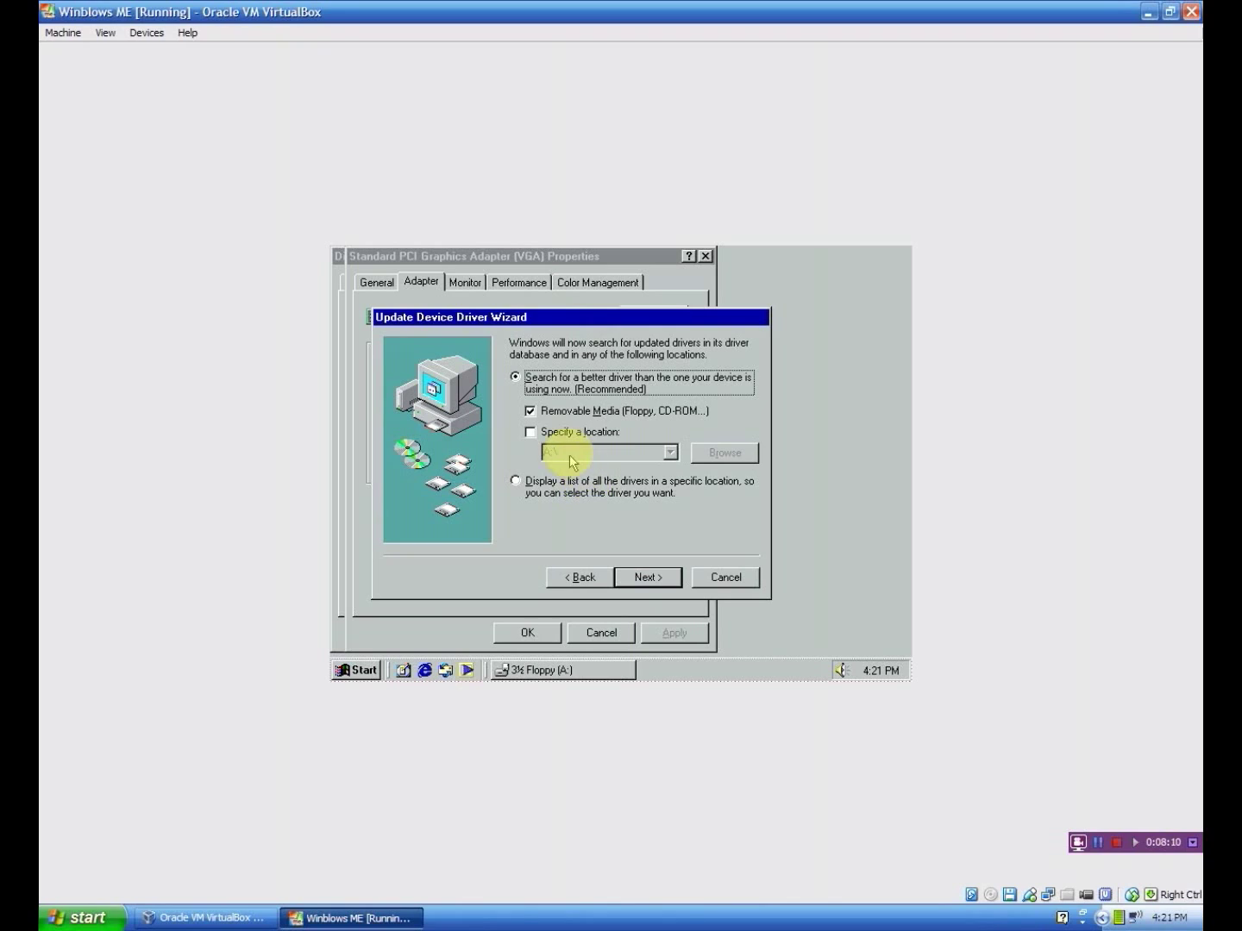
pyautogui.click(586, 433)
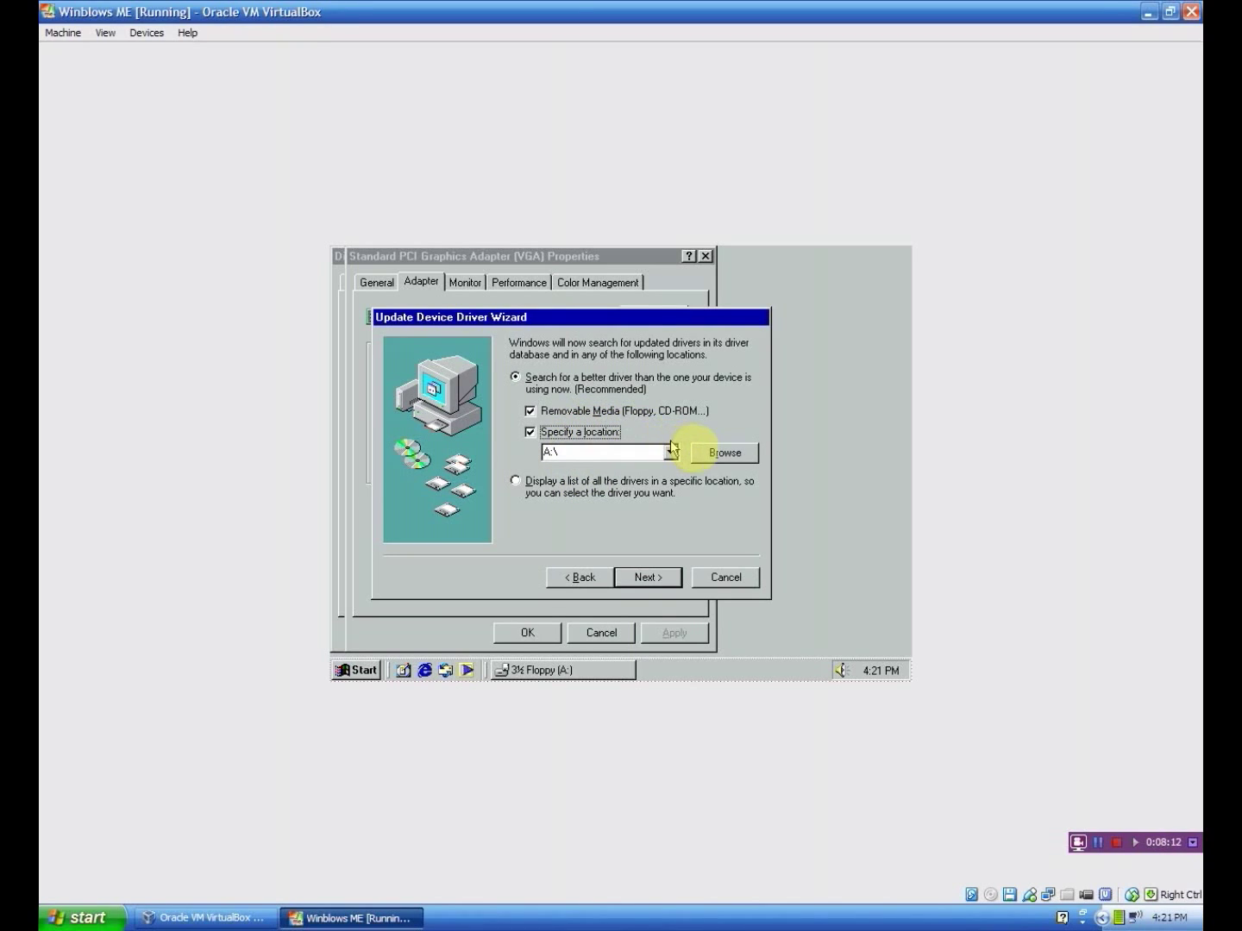
pyautogui.click(705, 455)
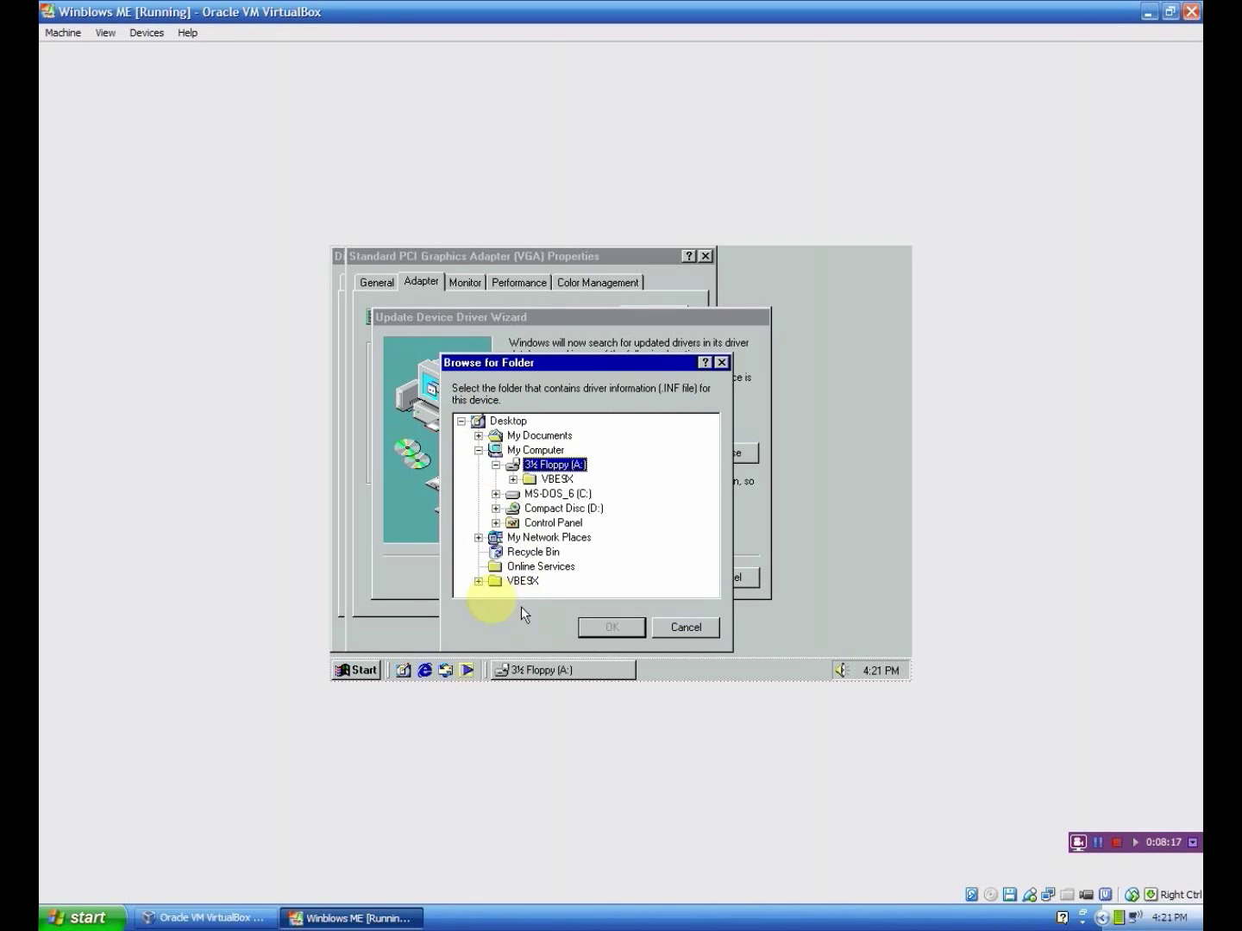
pyautogui.click(492, 582)
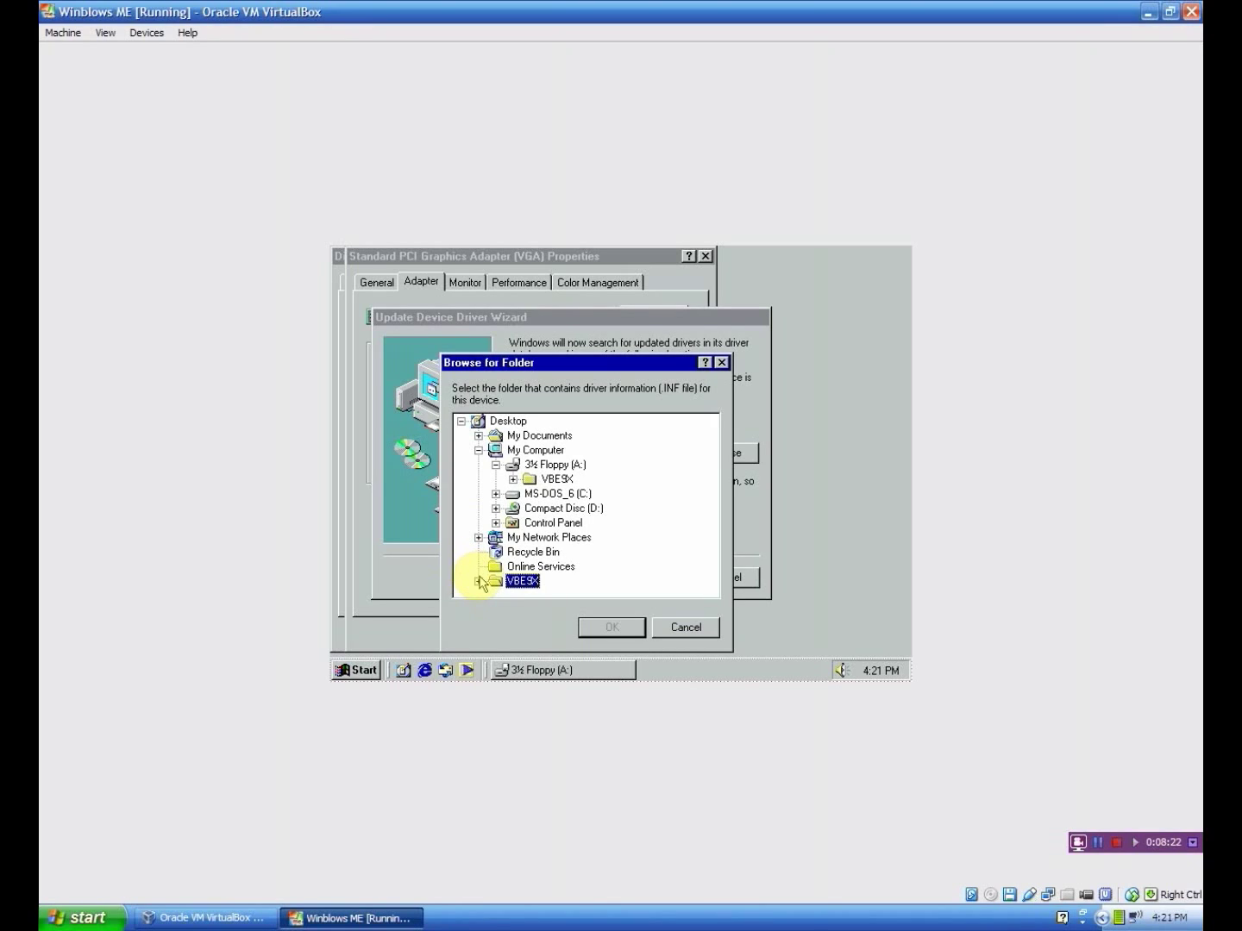
pyautogui.click(480, 580)
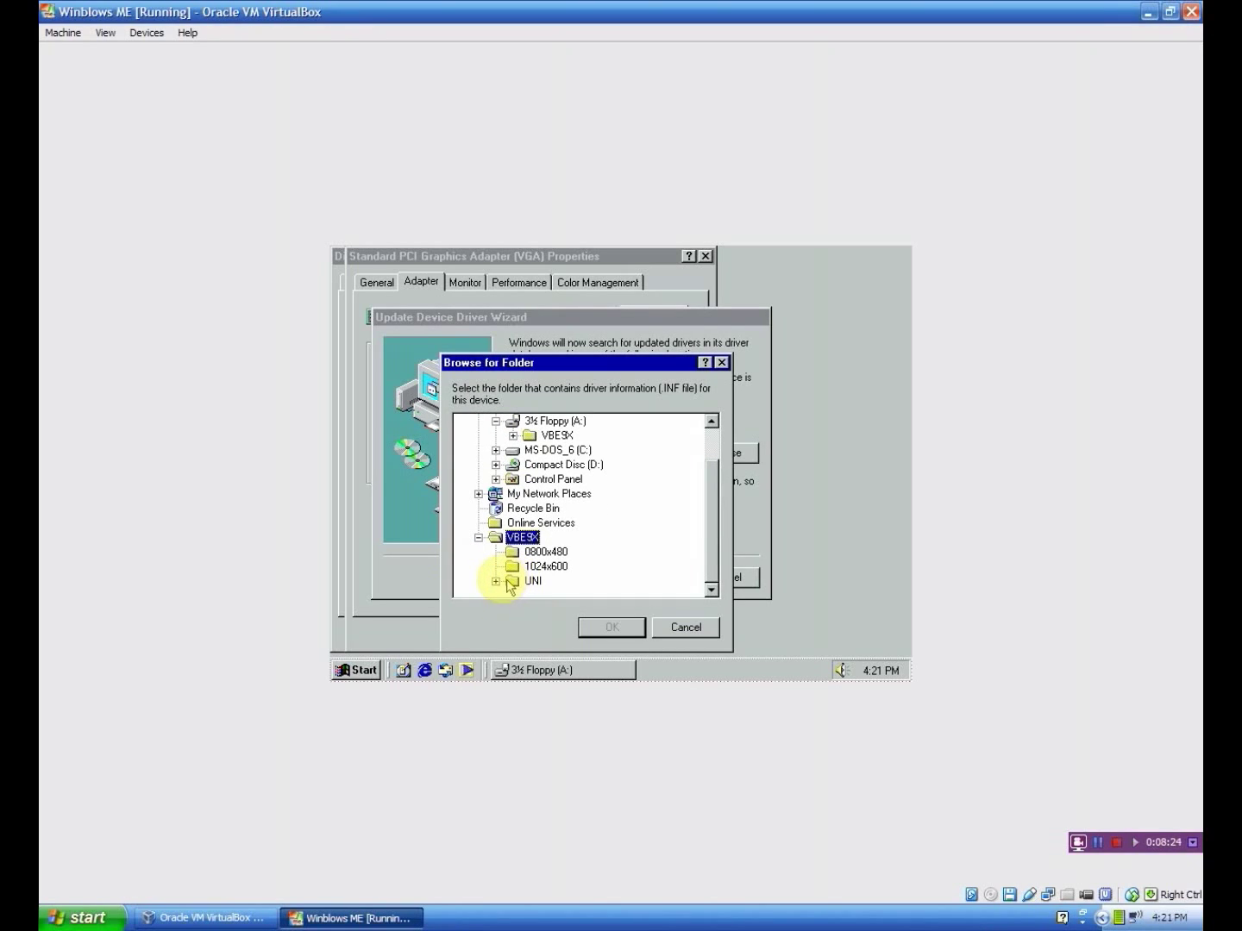
pyautogui.click(496, 581)
pyautogui.doubleClick(512, 570)
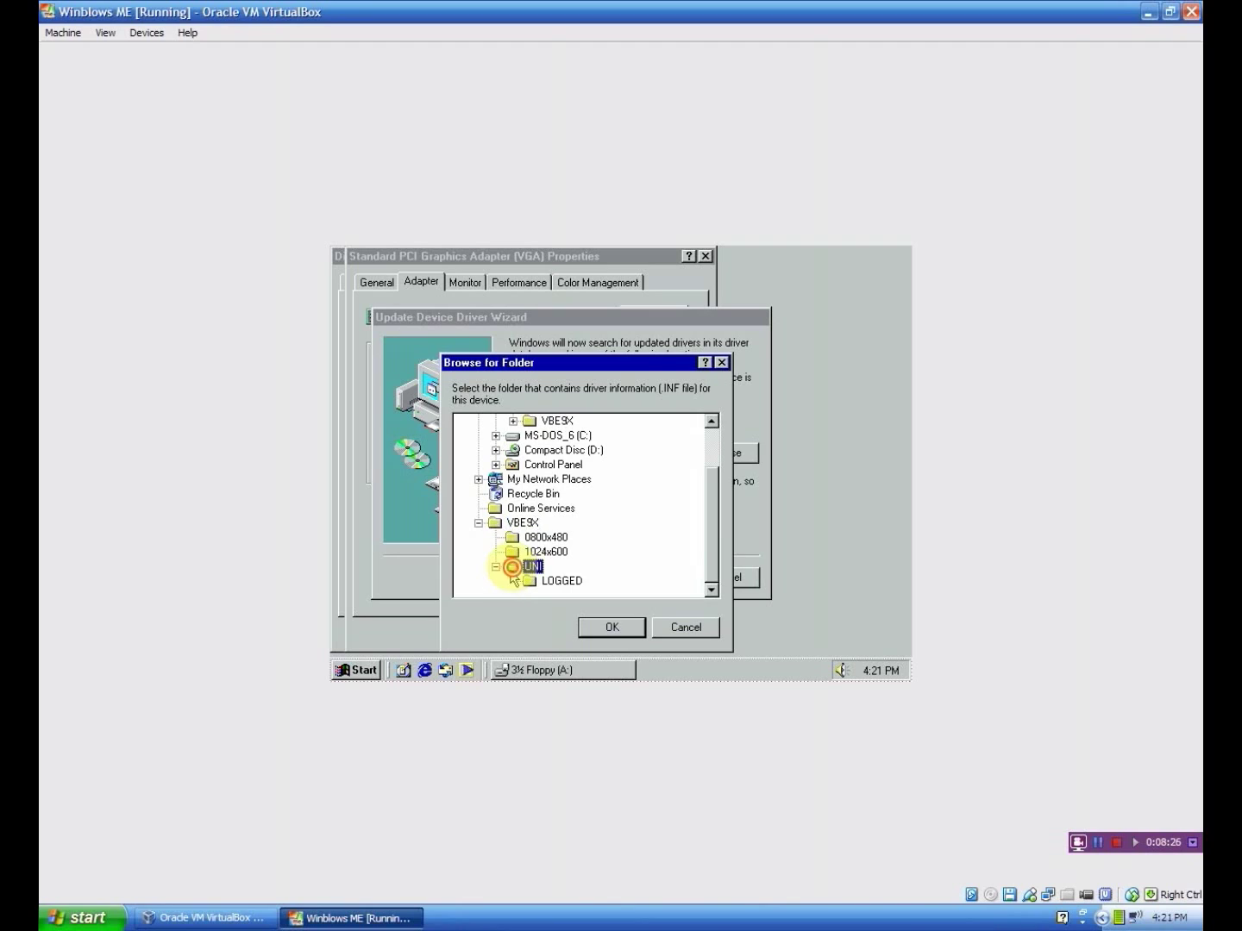
pyautogui.click(595, 625)
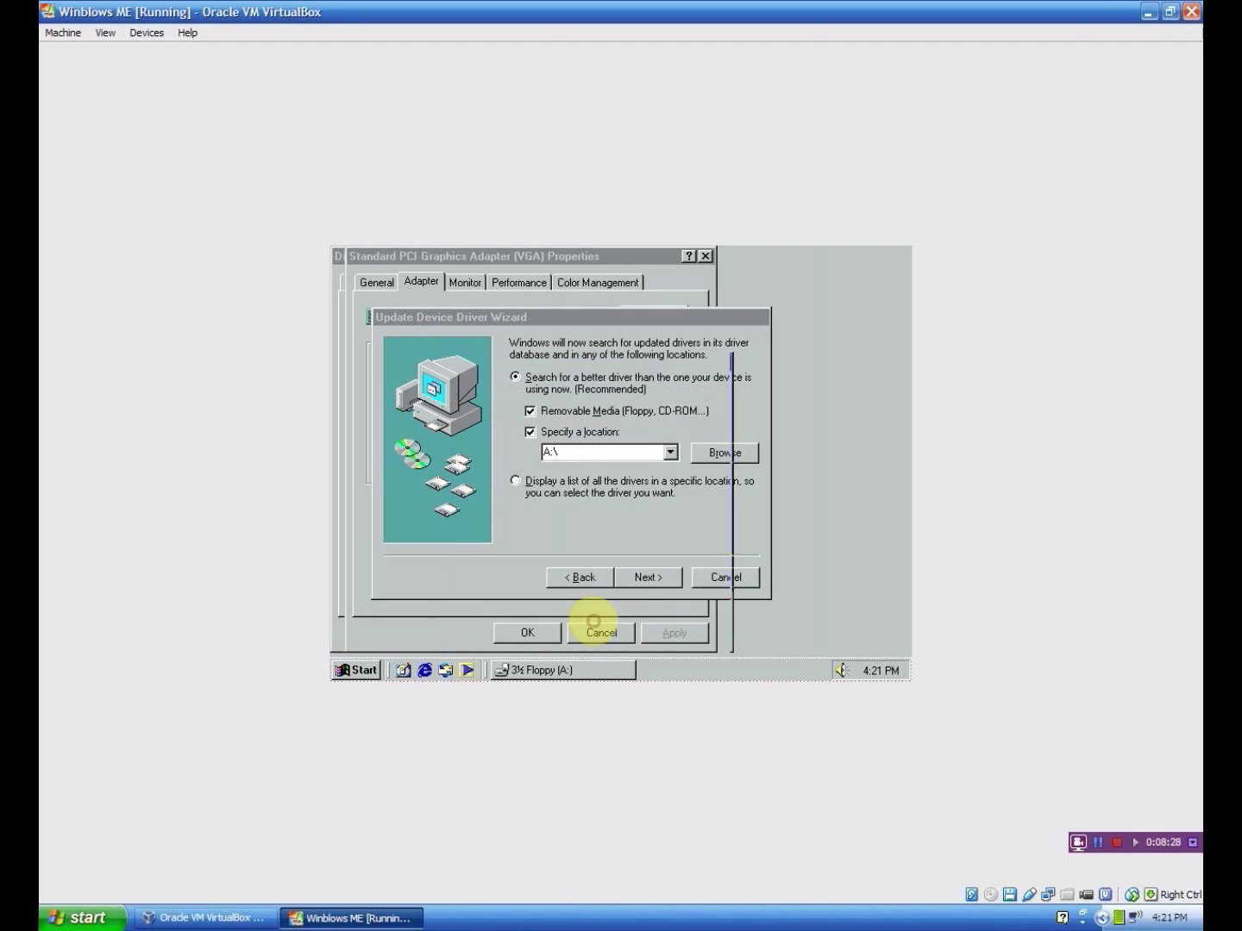
# Accept the VBE Miniport driver found in UNI, install it, and agree to restart Windows ME.
pyautogui.click(633, 584)
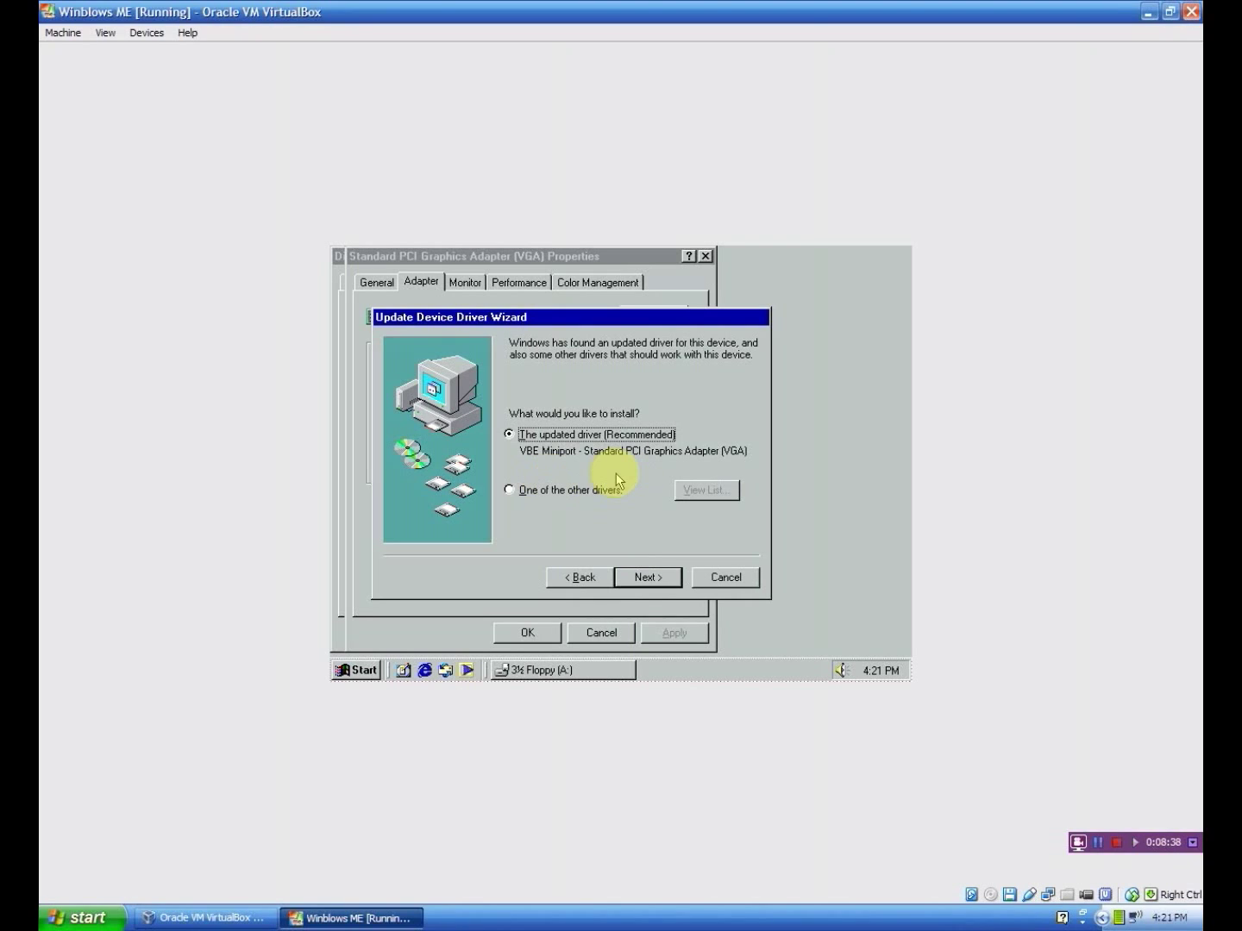
pyautogui.click(648, 578)
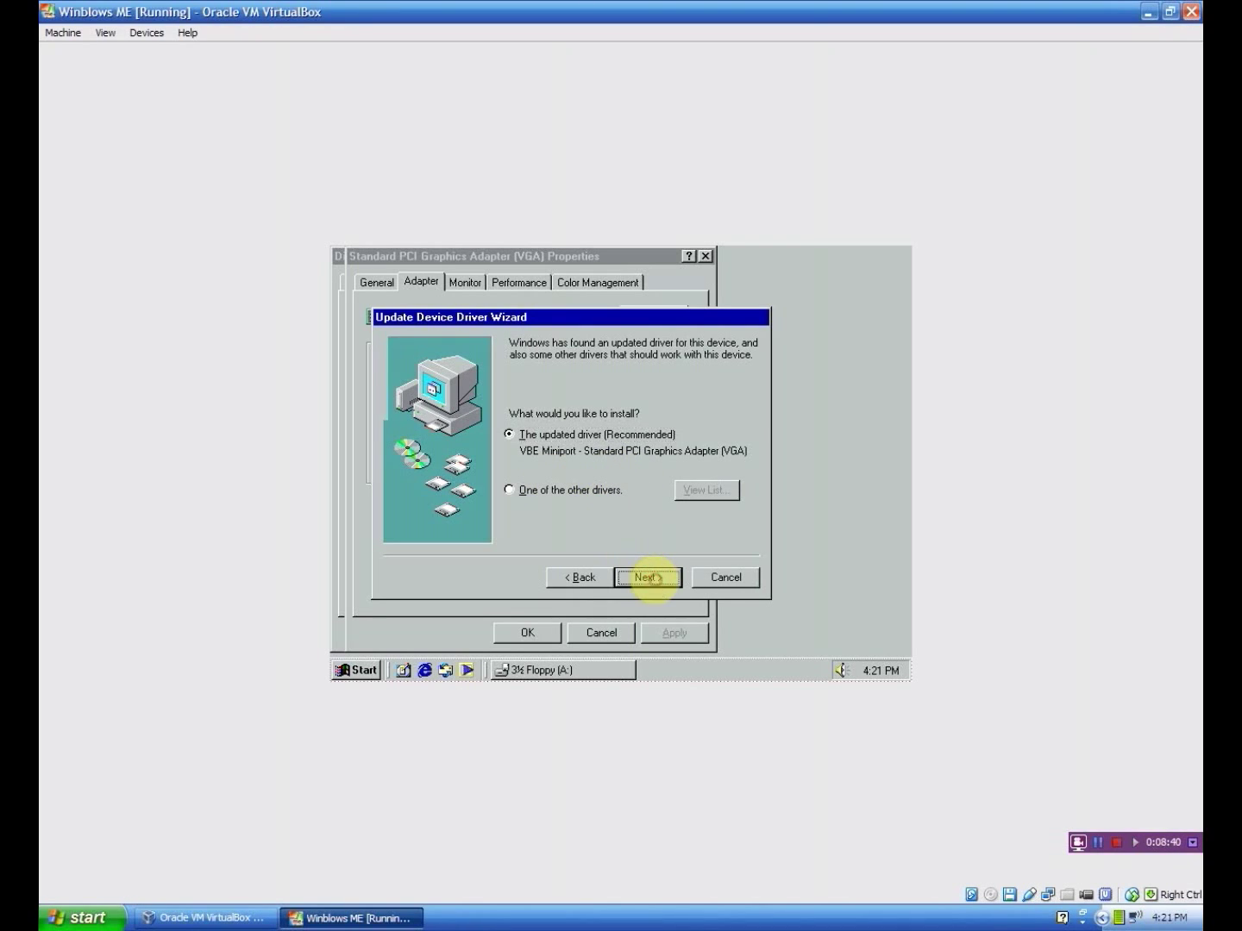
pyautogui.click(648, 575)
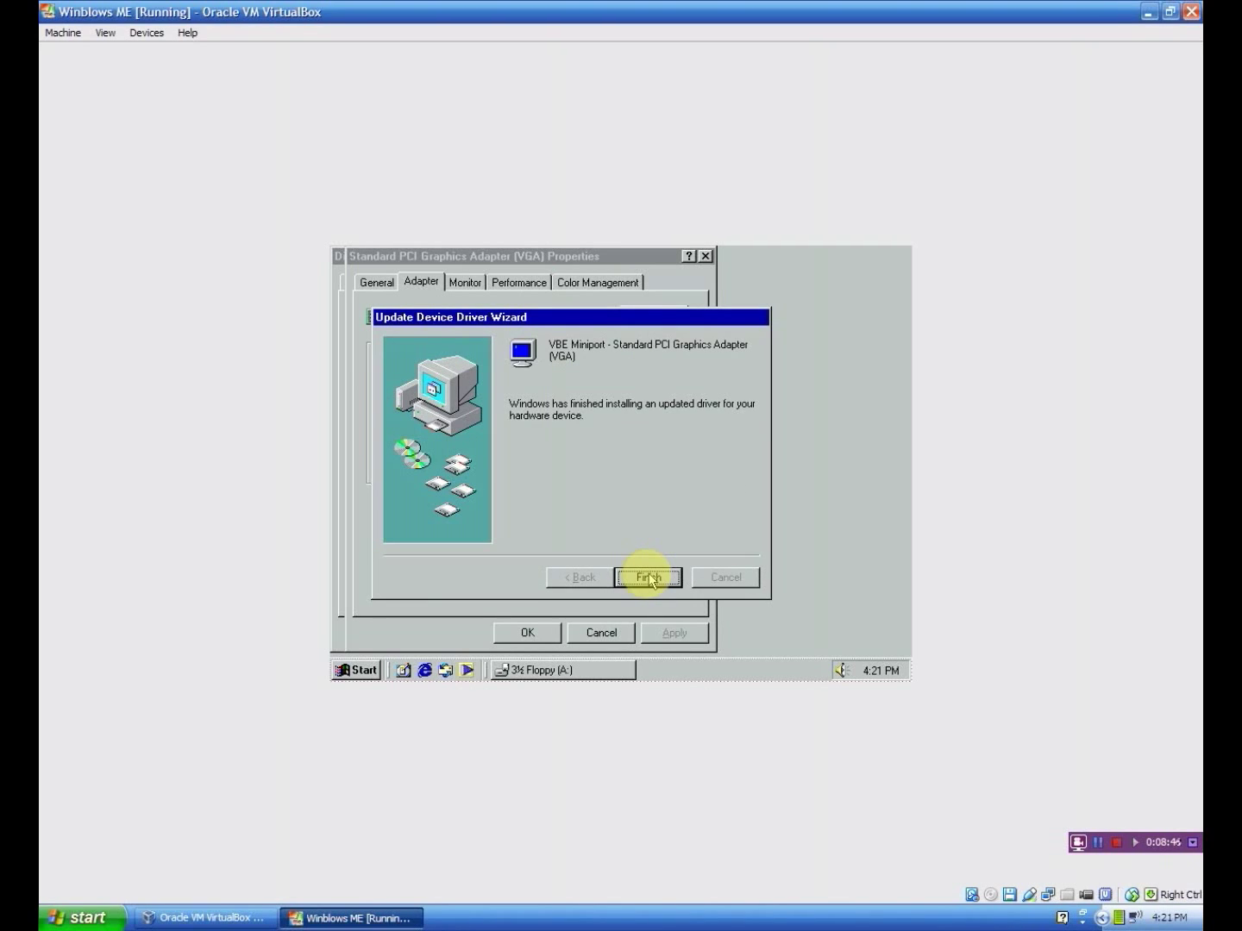
pyautogui.click(648, 576)
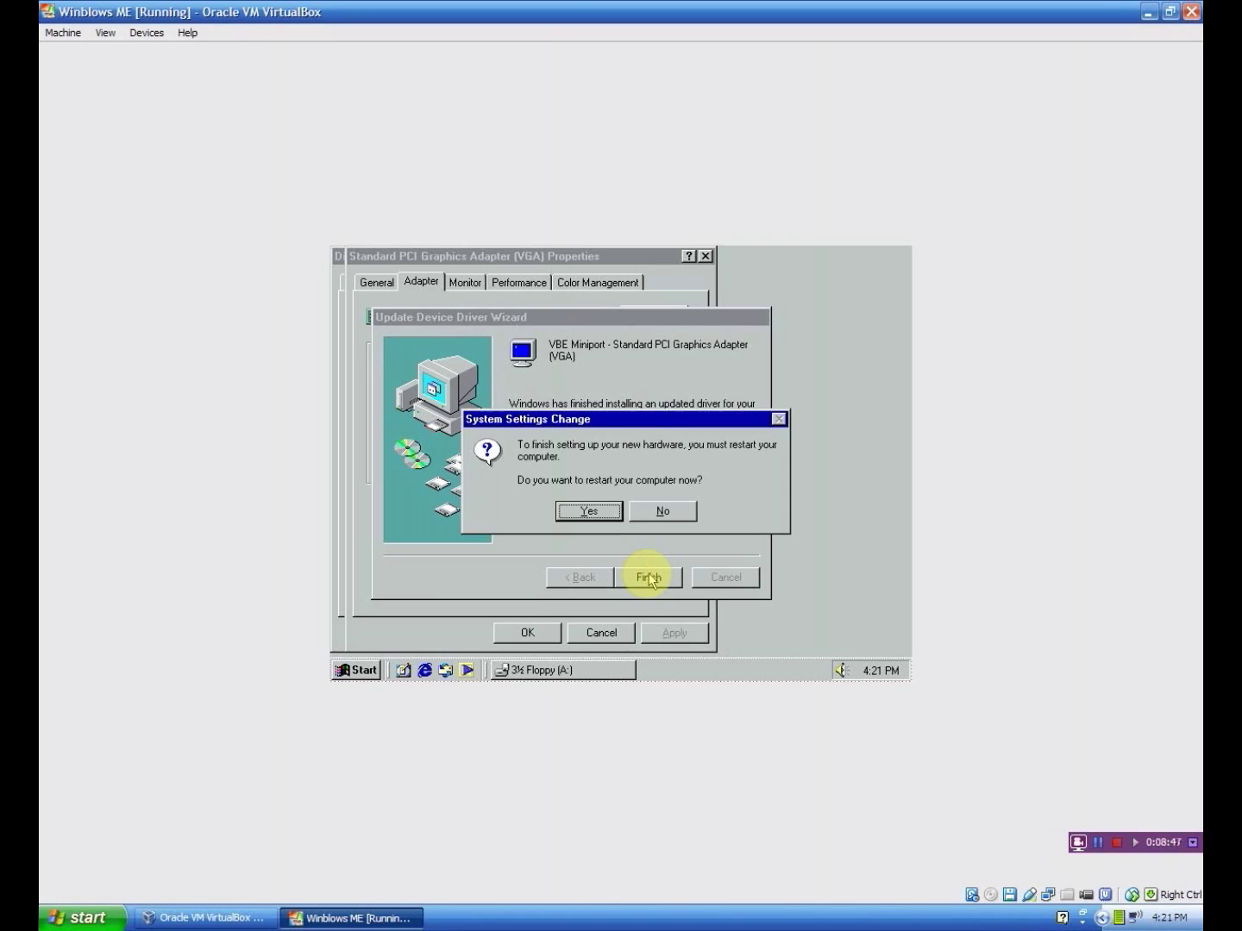
pyautogui.click(607, 523)
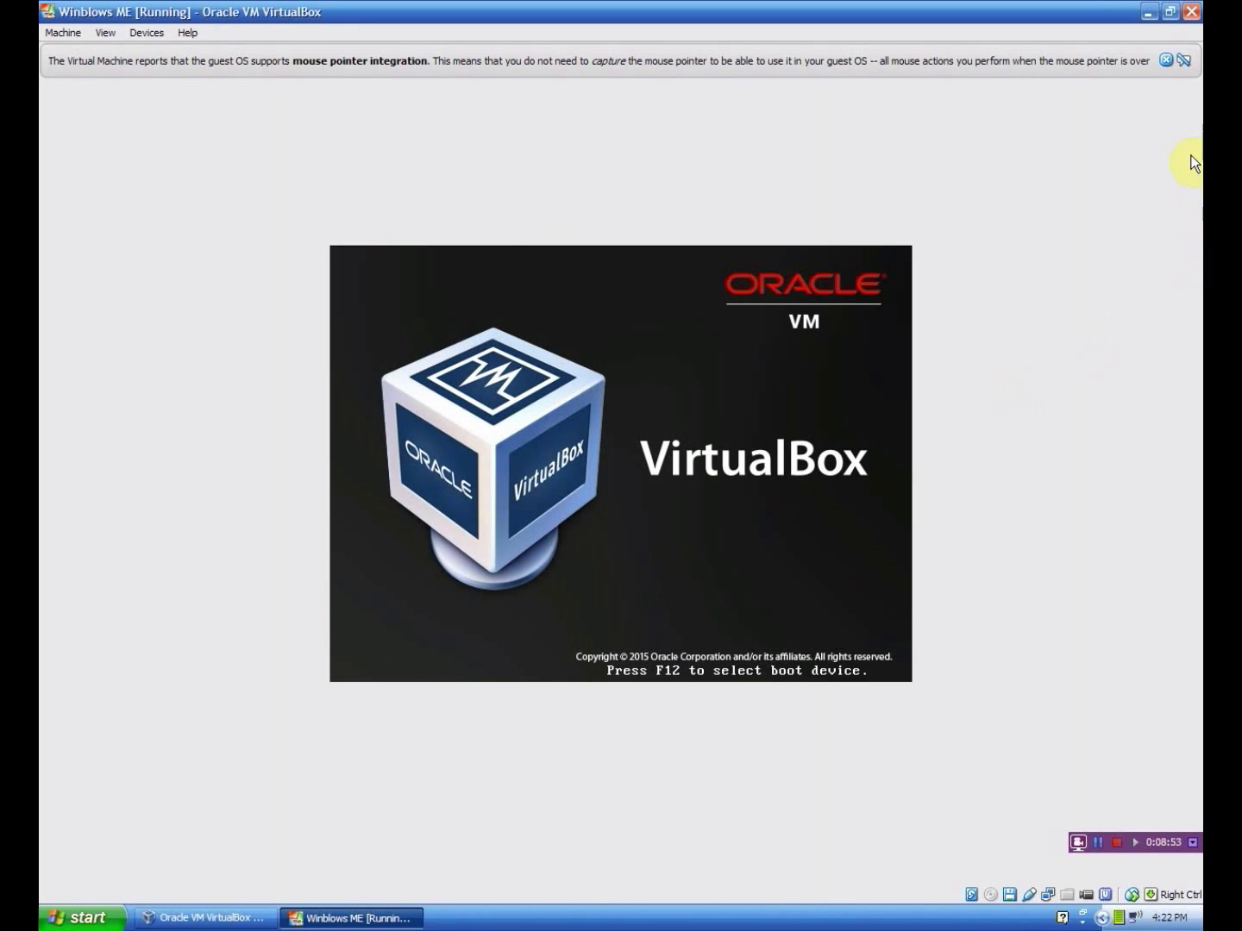
# Dismiss the mouse-integration notice, eject the floppy disk, and let Windows ME boot to its login.
pyautogui.click(1165, 61)
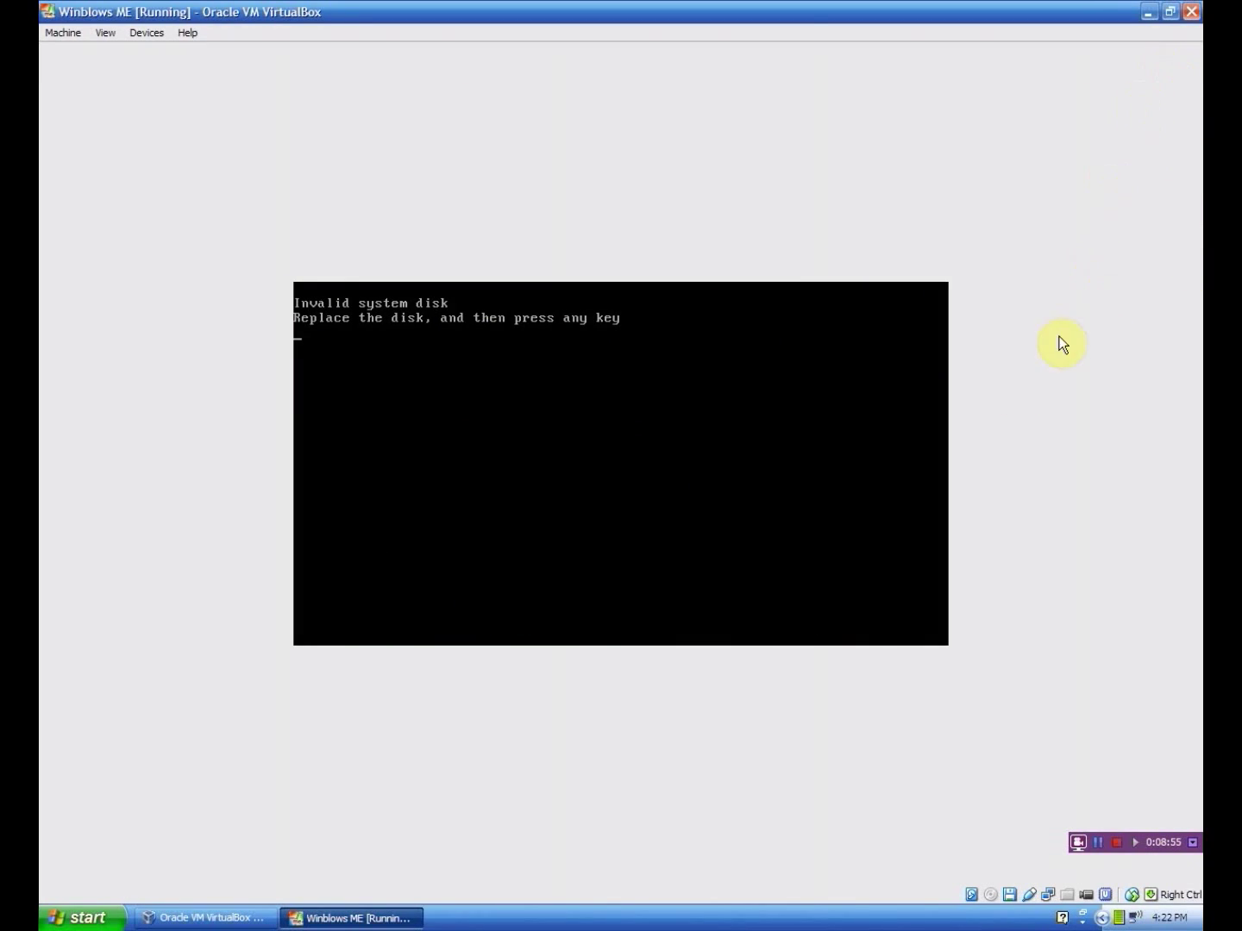
pyautogui.click(1011, 898)
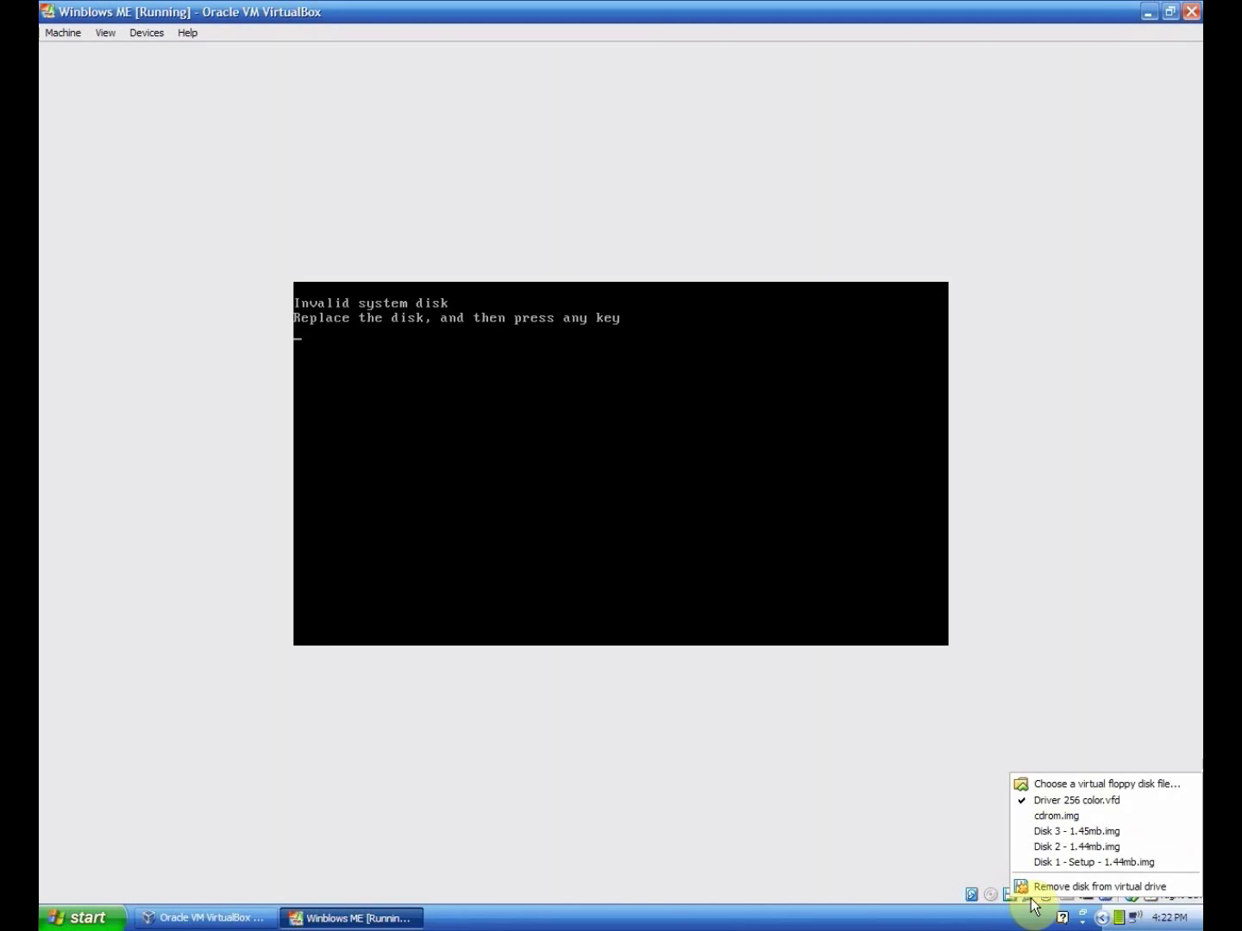
pyautogui.click(1043, 886)
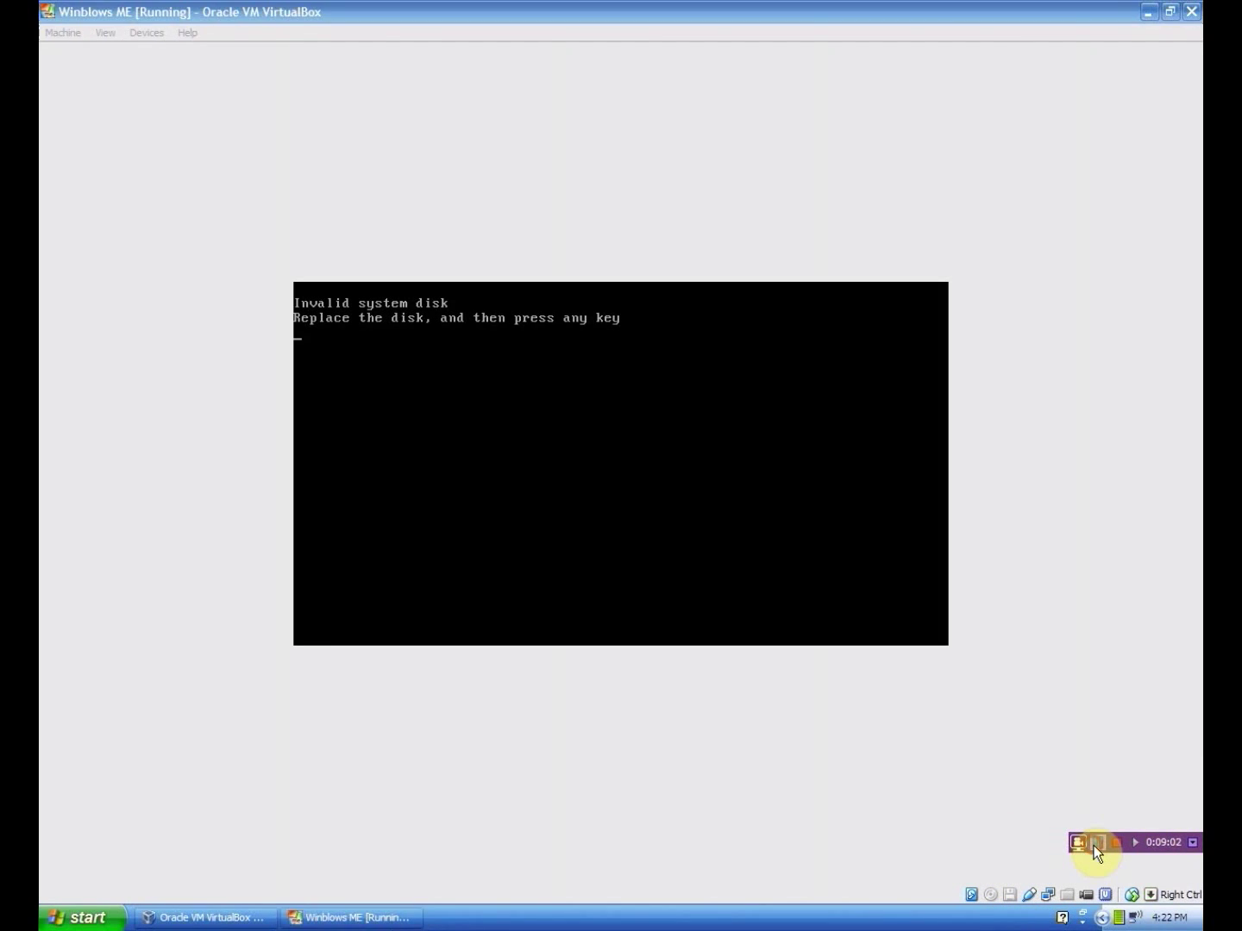
pyautogui.click(1094, 845)
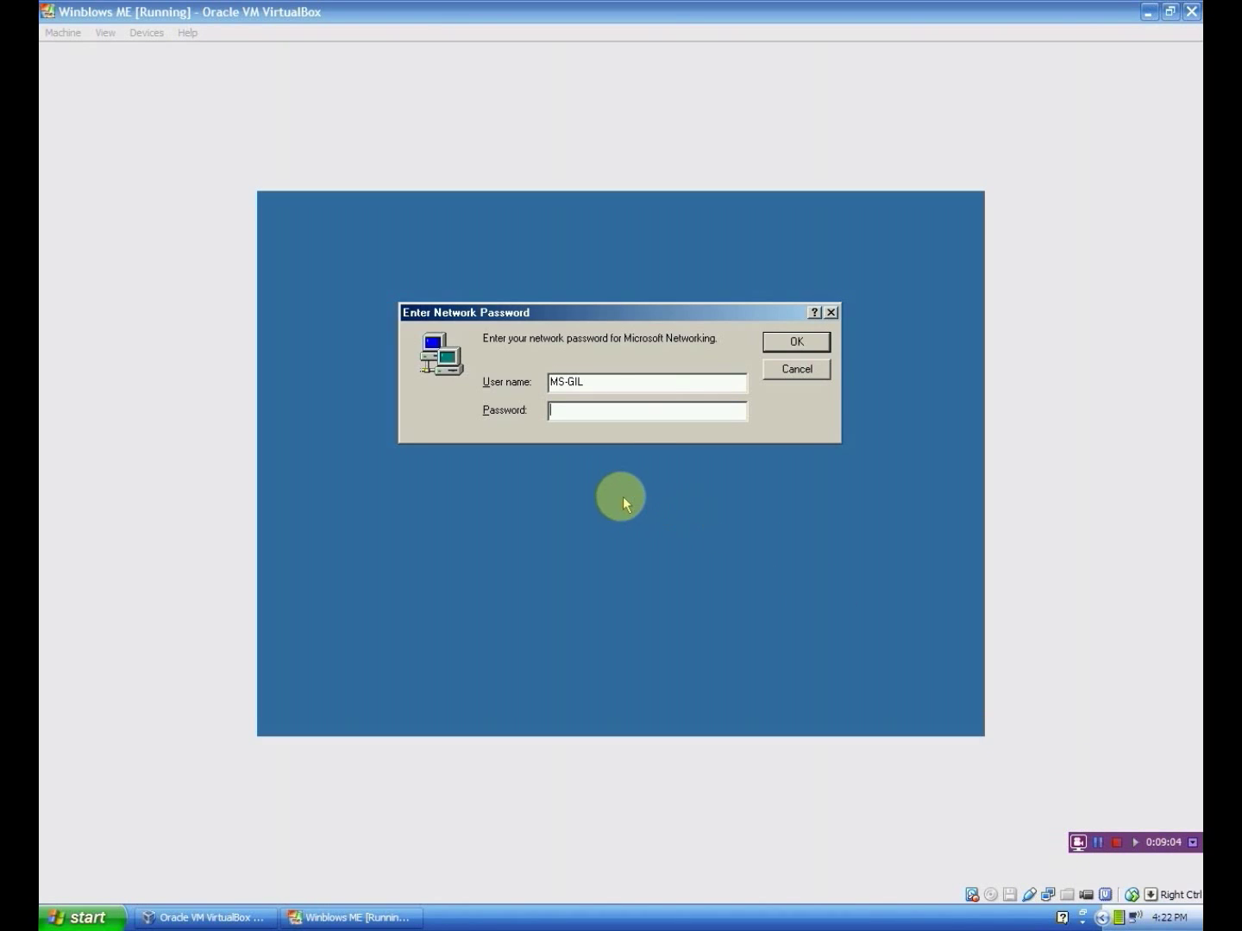
pyautogui.click(786, 347)
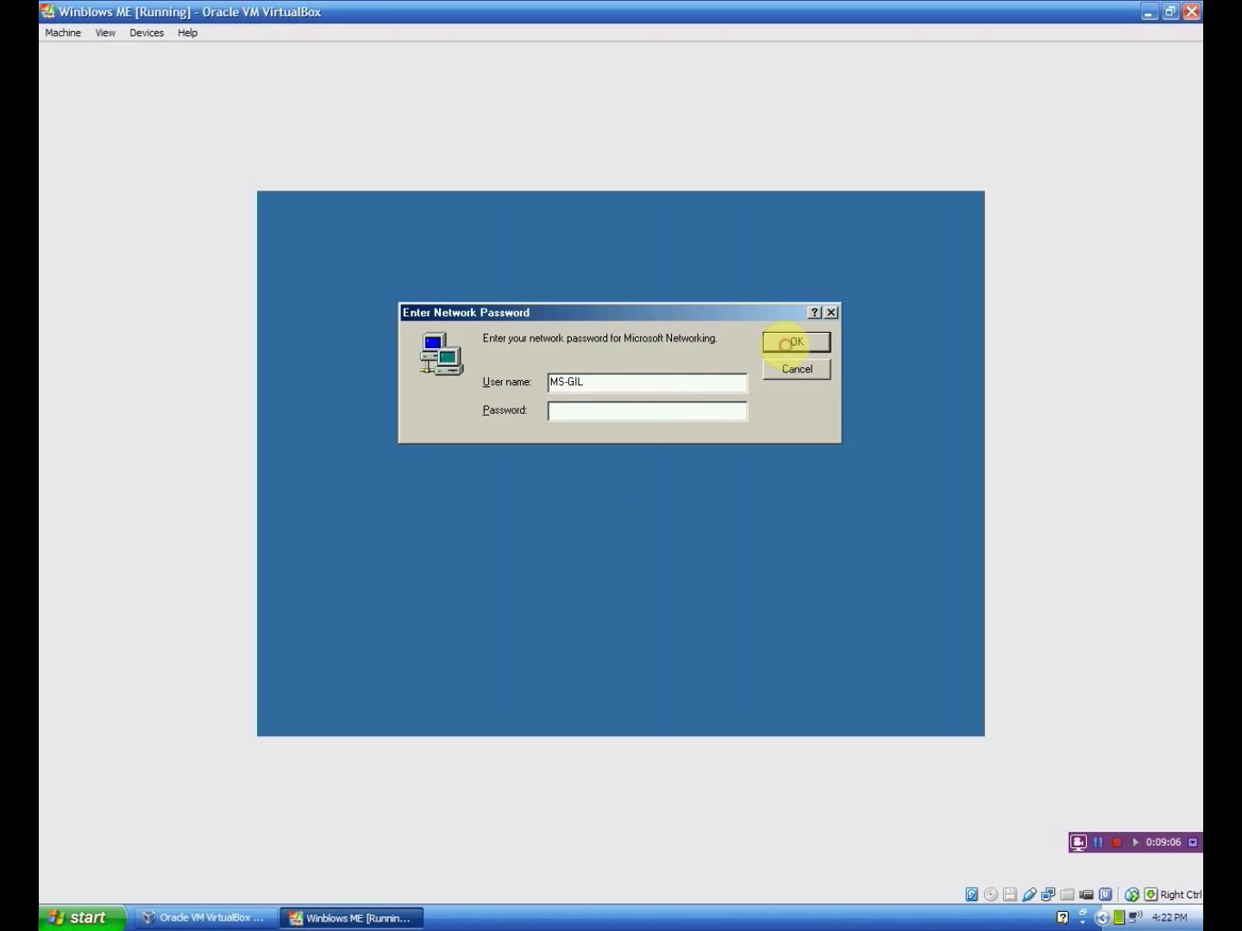
# Log on to Windows ME, decline formatting the disk in drive A, and bring up the desktop menu.
pyautogui.click(784, 347)
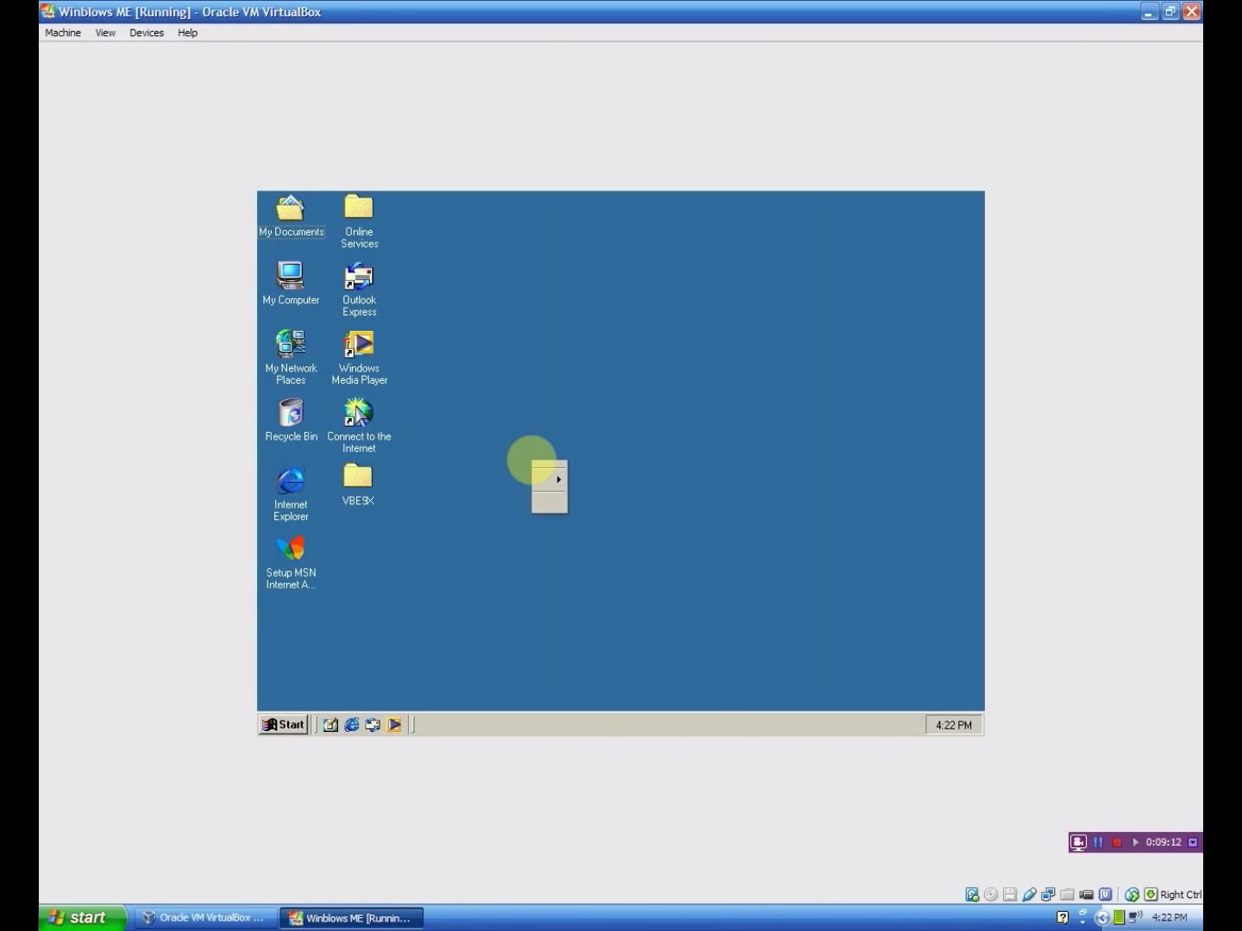
pyautogui.rightClick(540, 521)
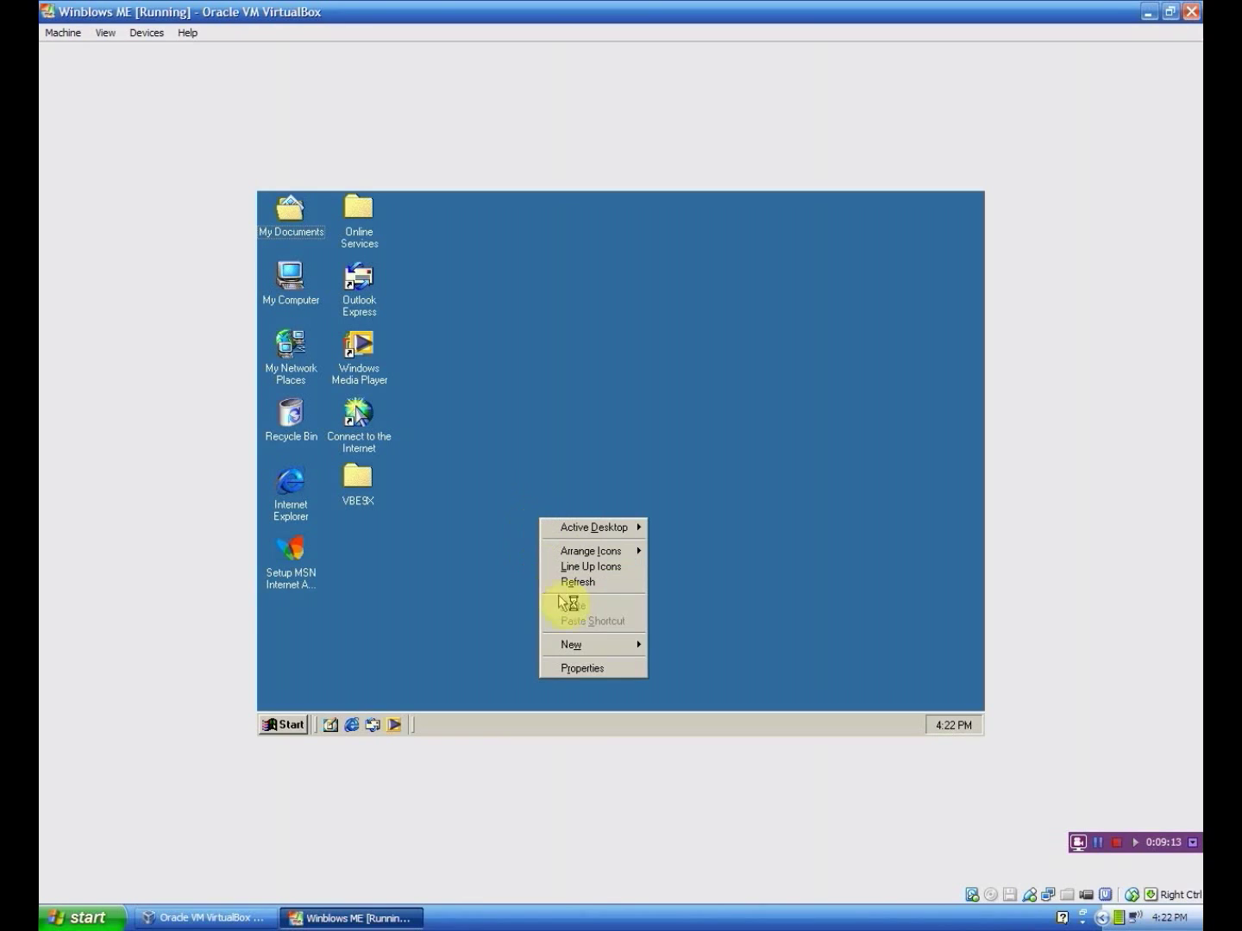
pyautogui.click(607, 660)
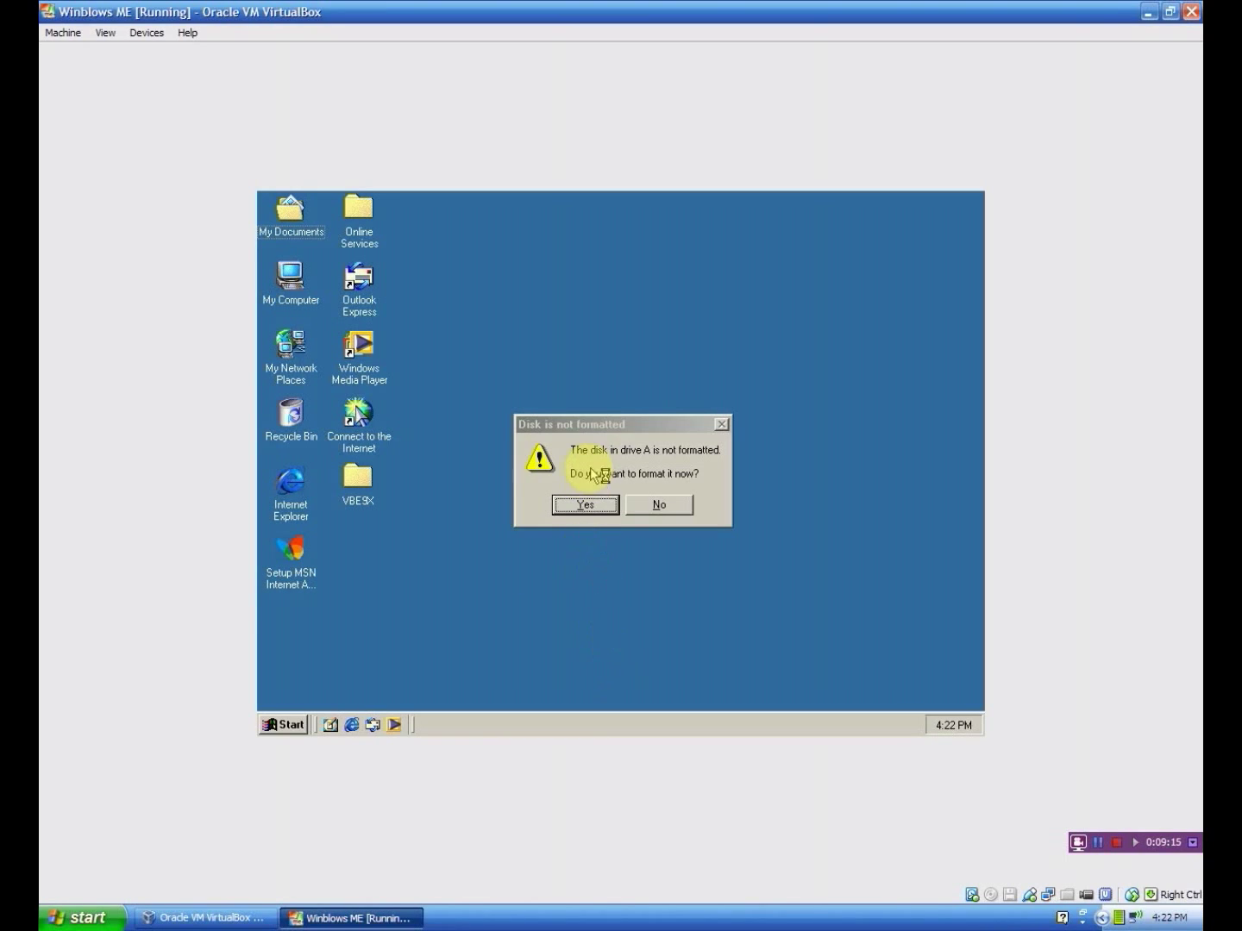
pyautogui.click(659, 504)
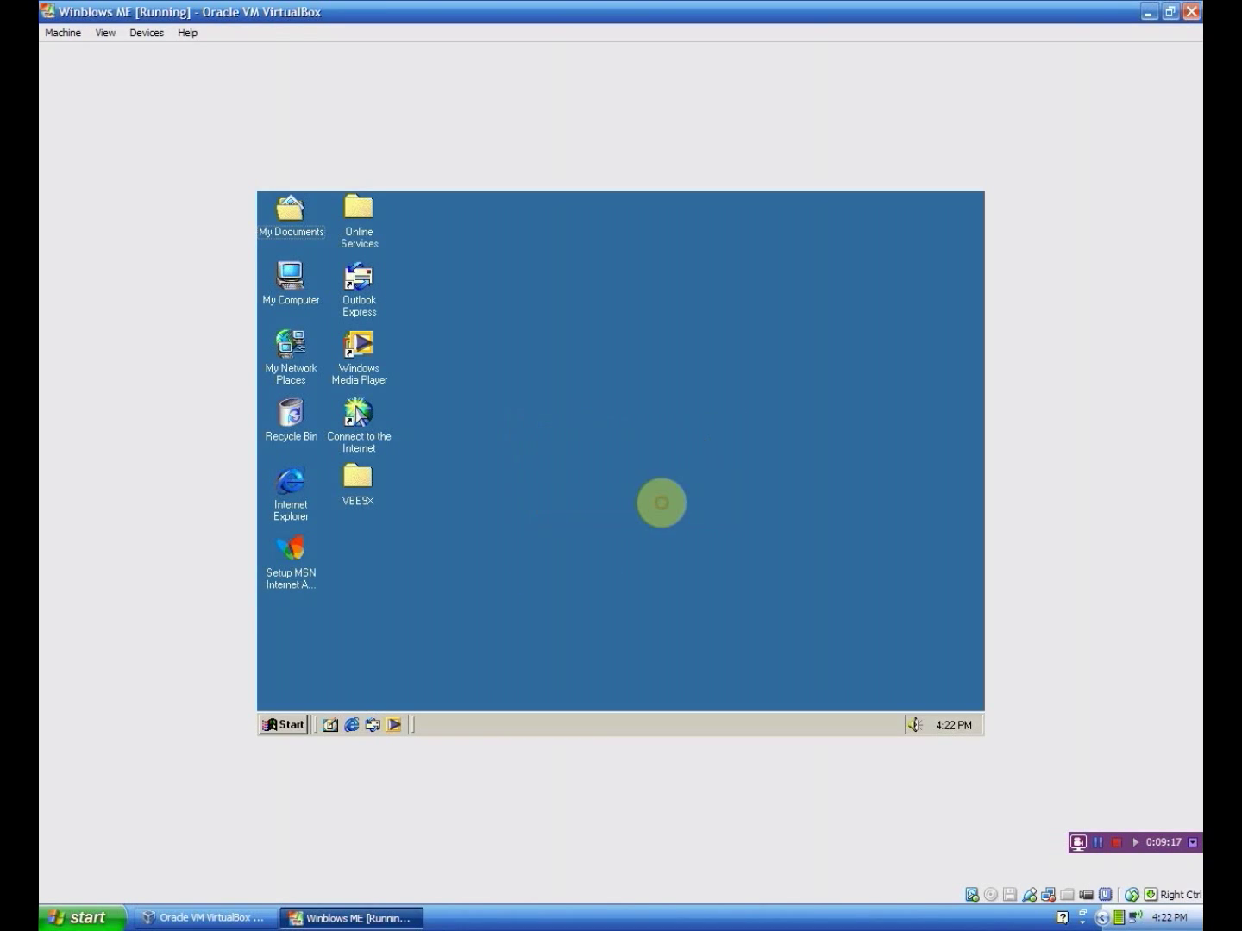
pyautogui.rightClick(615, 465)
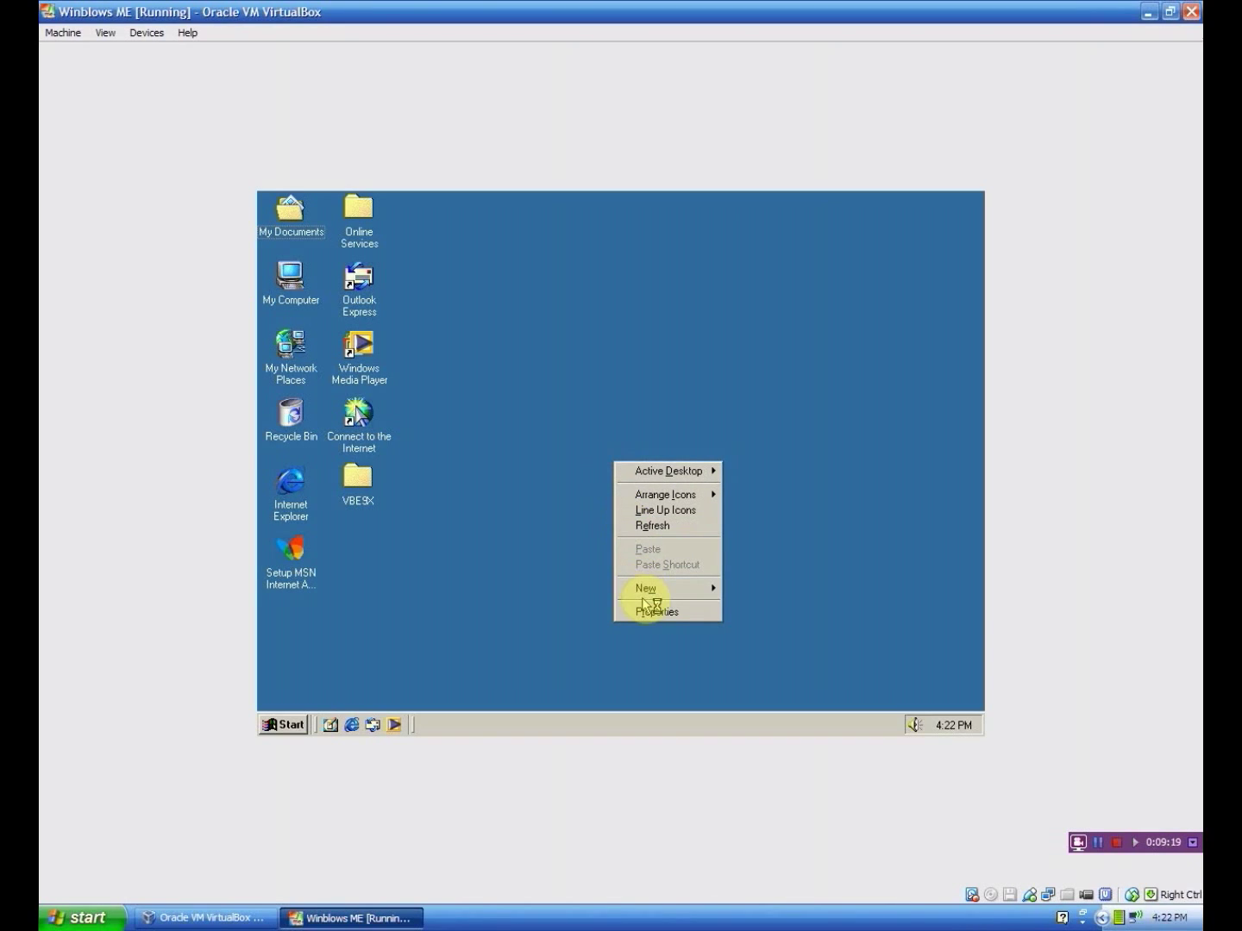
# In Display Properties Settings, choose True Color (32 bit) and a 1152 by 864 screen area.
pyautogui.click(665, 613)
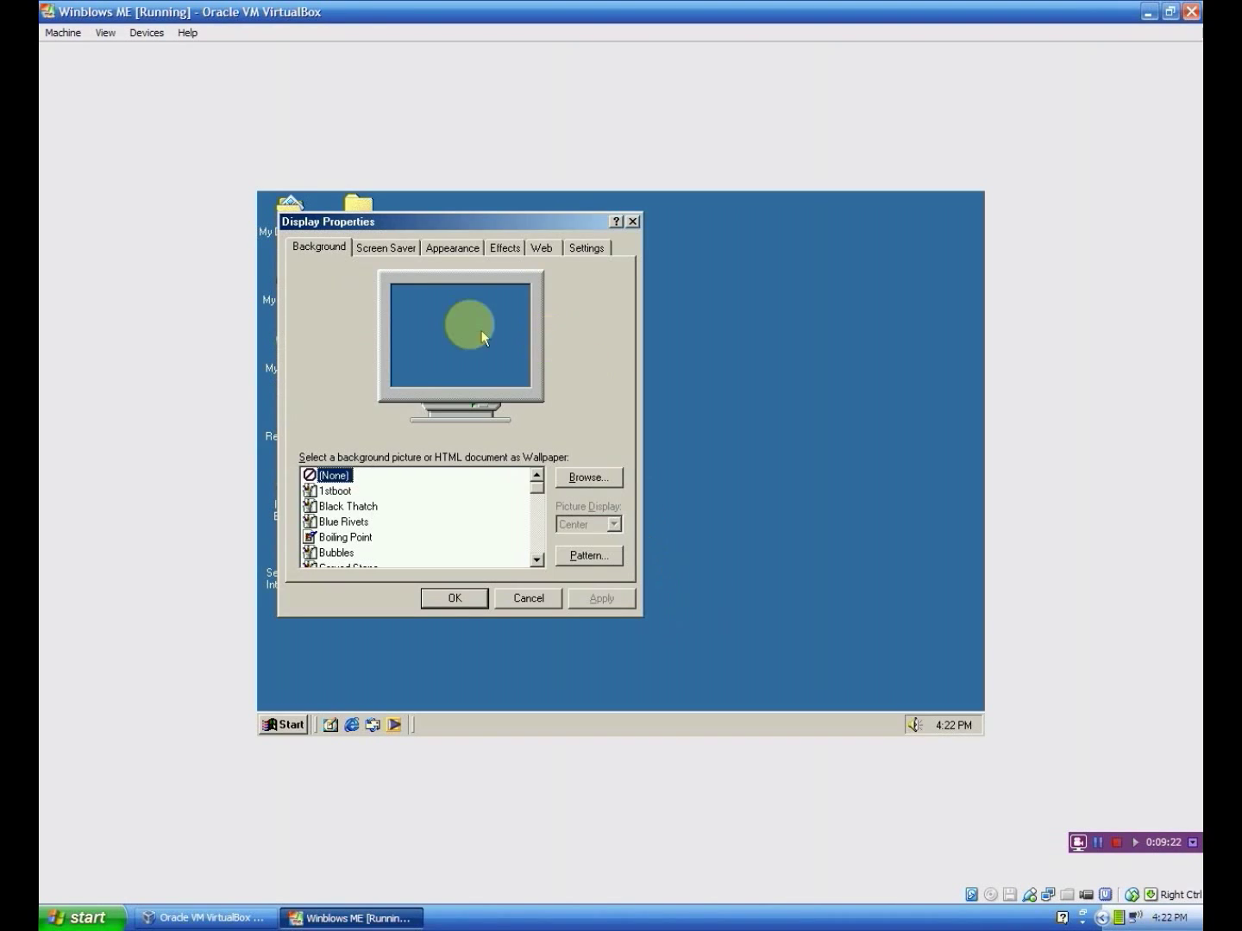
pyautogui.click(575, 250)
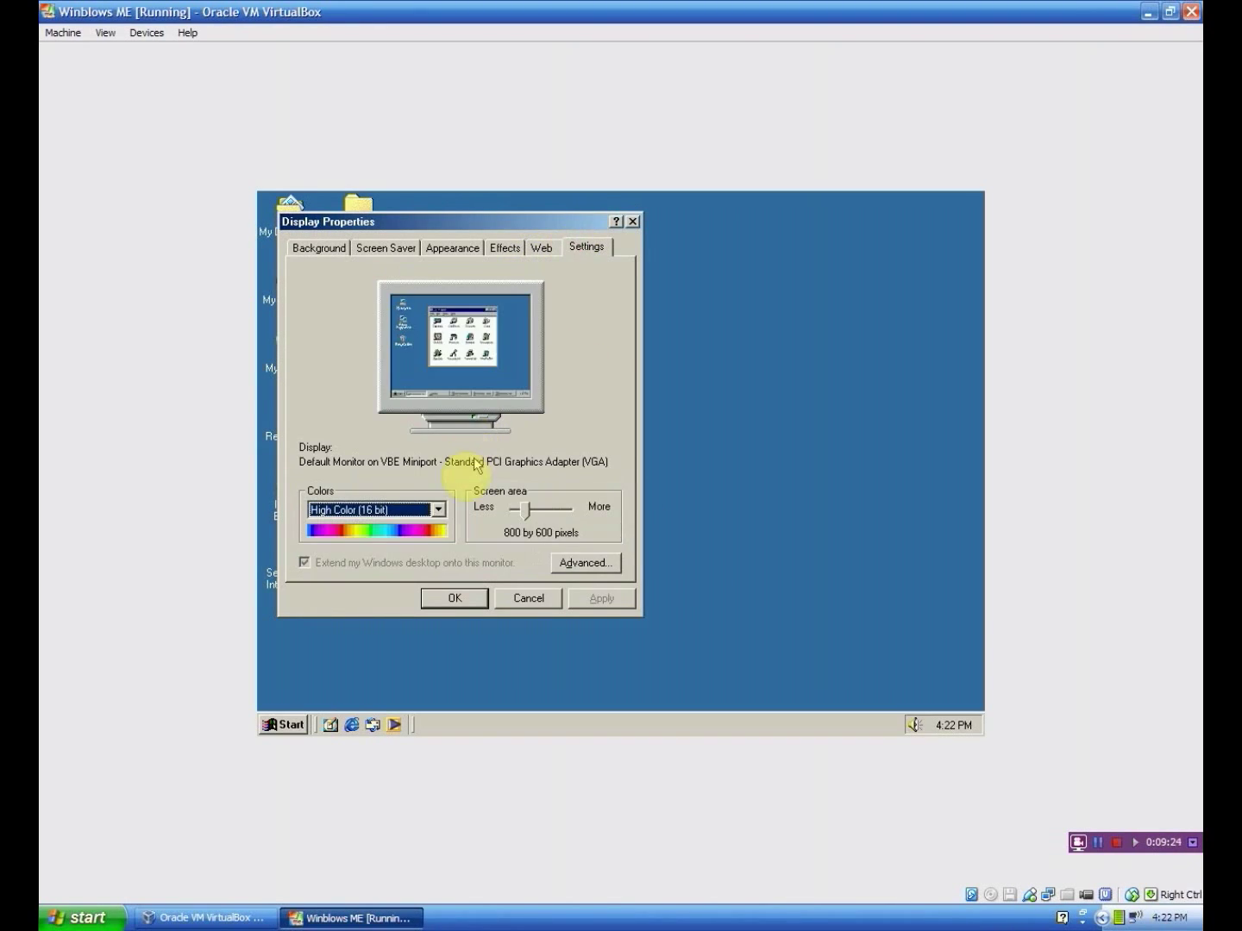
pyautogui.click(438, 508)
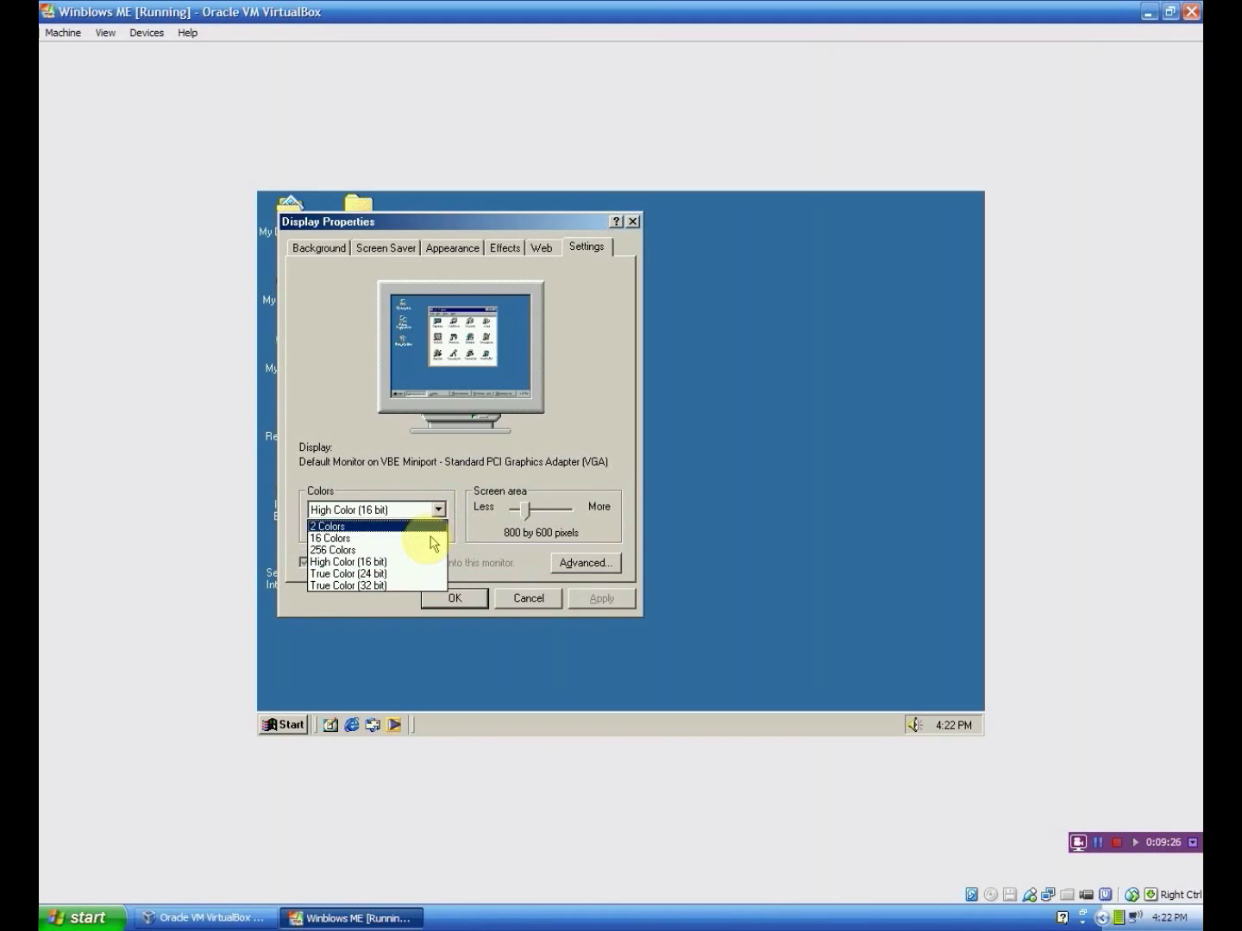
pyautogui.click(421, 585)
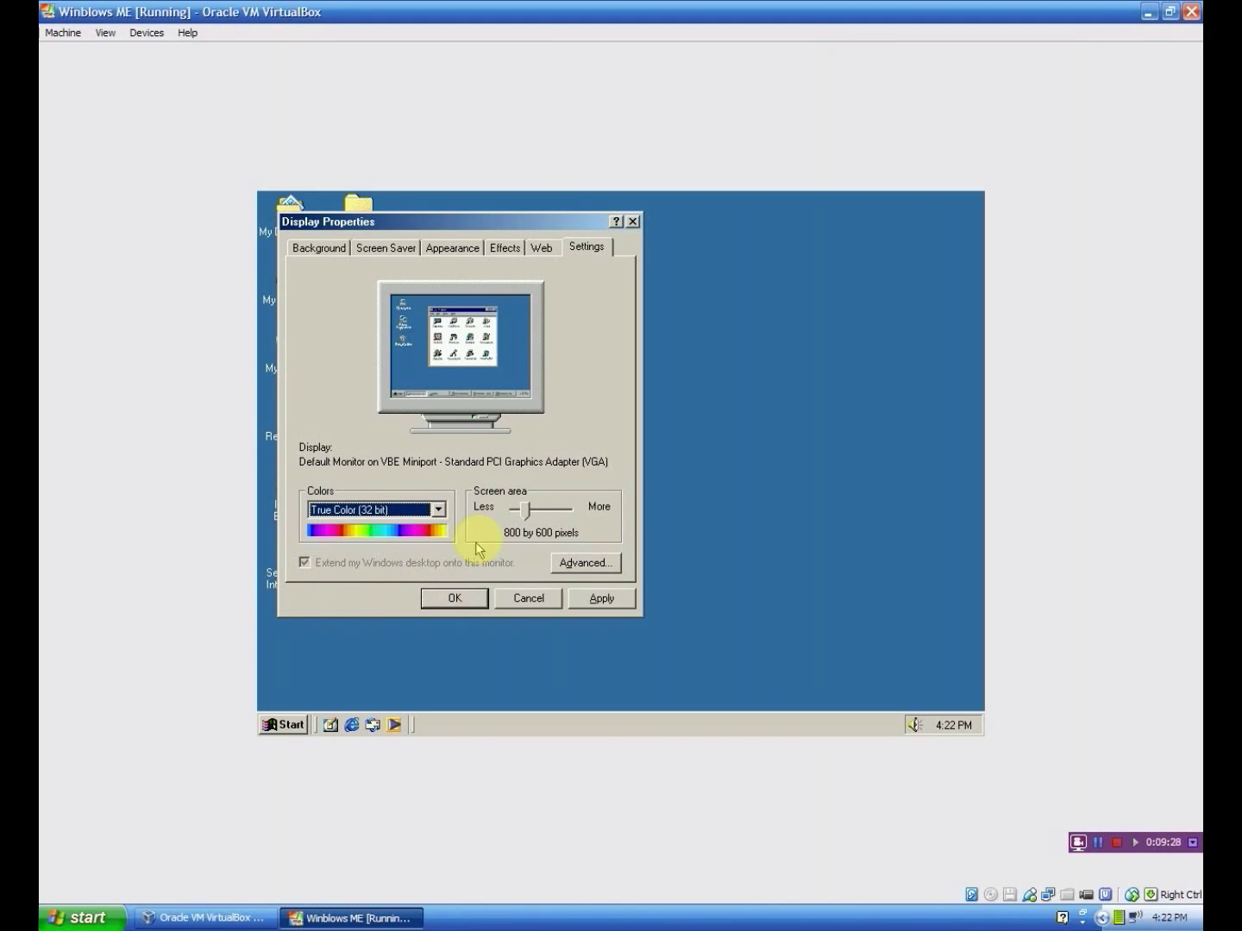
pyautogui.click(531, 510)
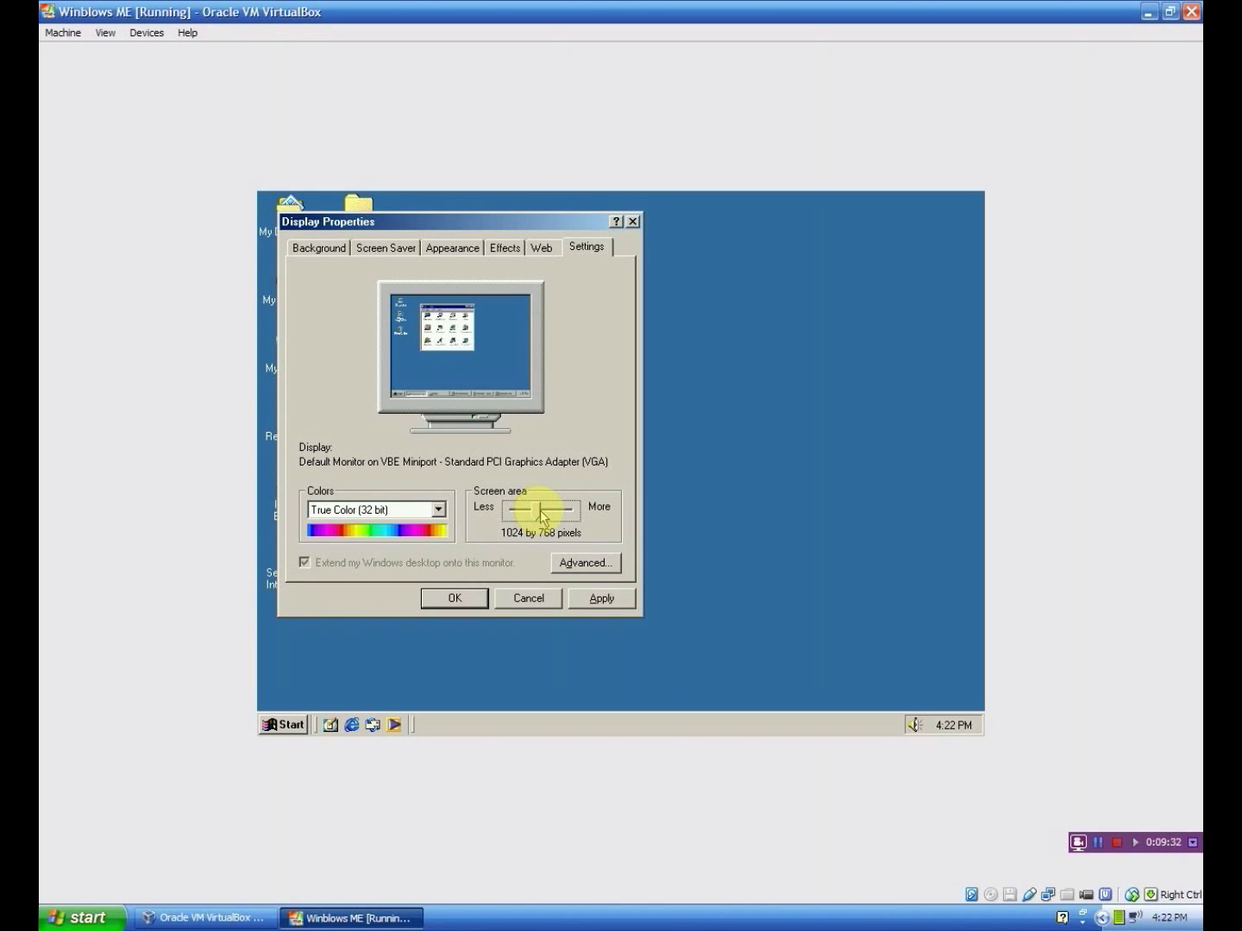
pyautogui.moveTo(540, 513); pyautogui.dragTo(551, 509)
# Apply the settings without restarting, keep the new 1152 by 864 resolution, and close Display Properties.
pyautogui.click(597, 603)
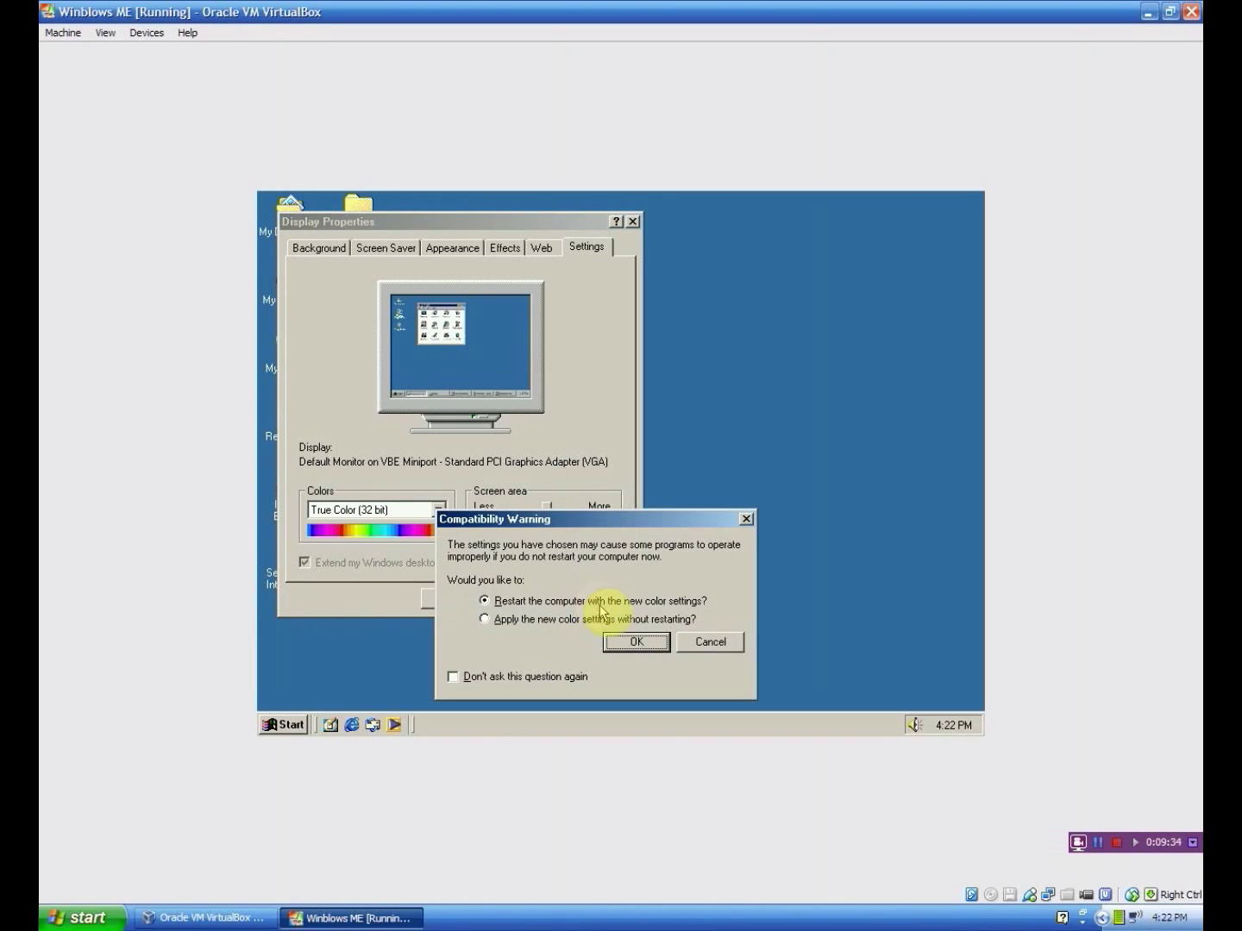
pyautogui.click(632, 621)
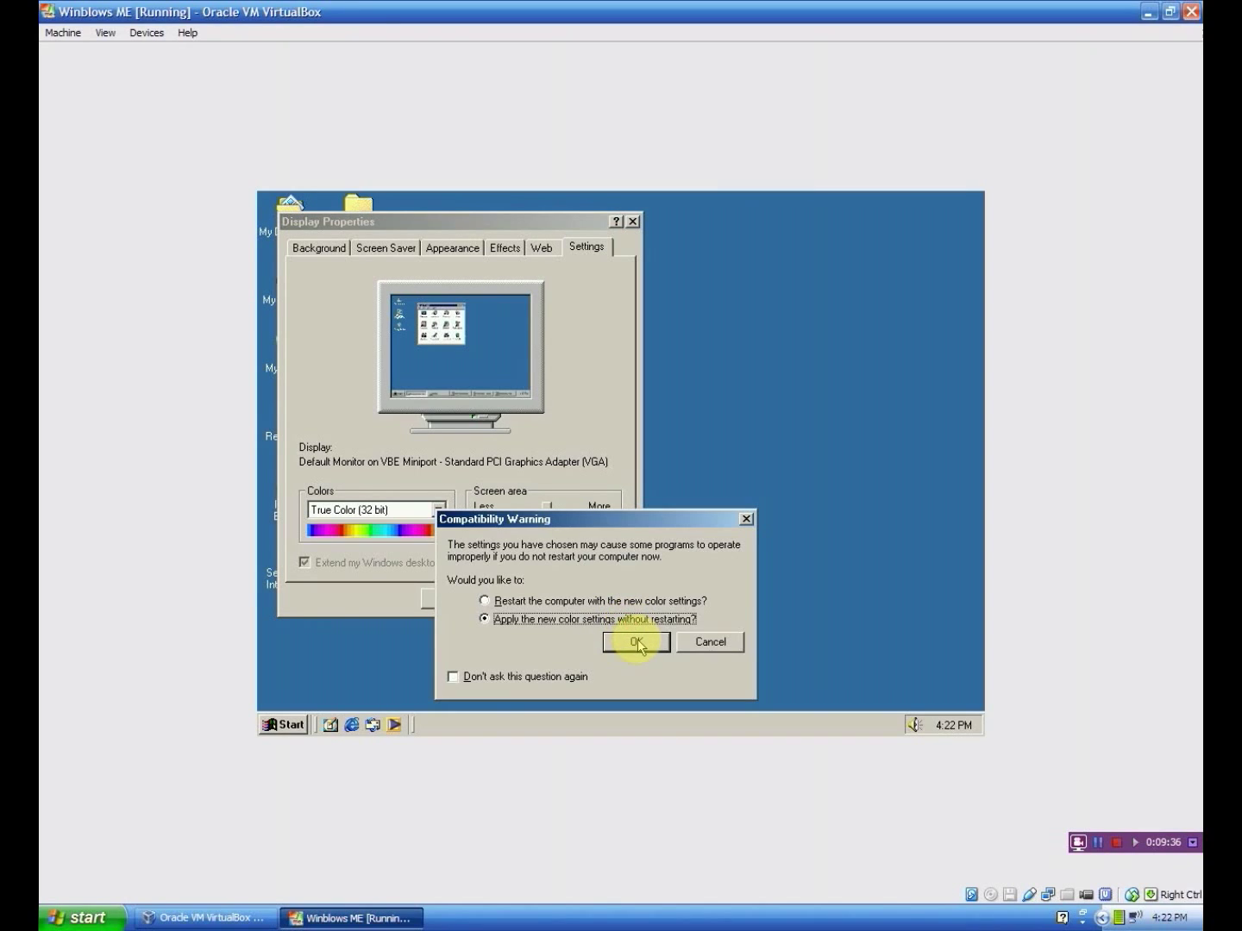
pyautogui.click(636, 642)
pyautogui.click(592, 504)
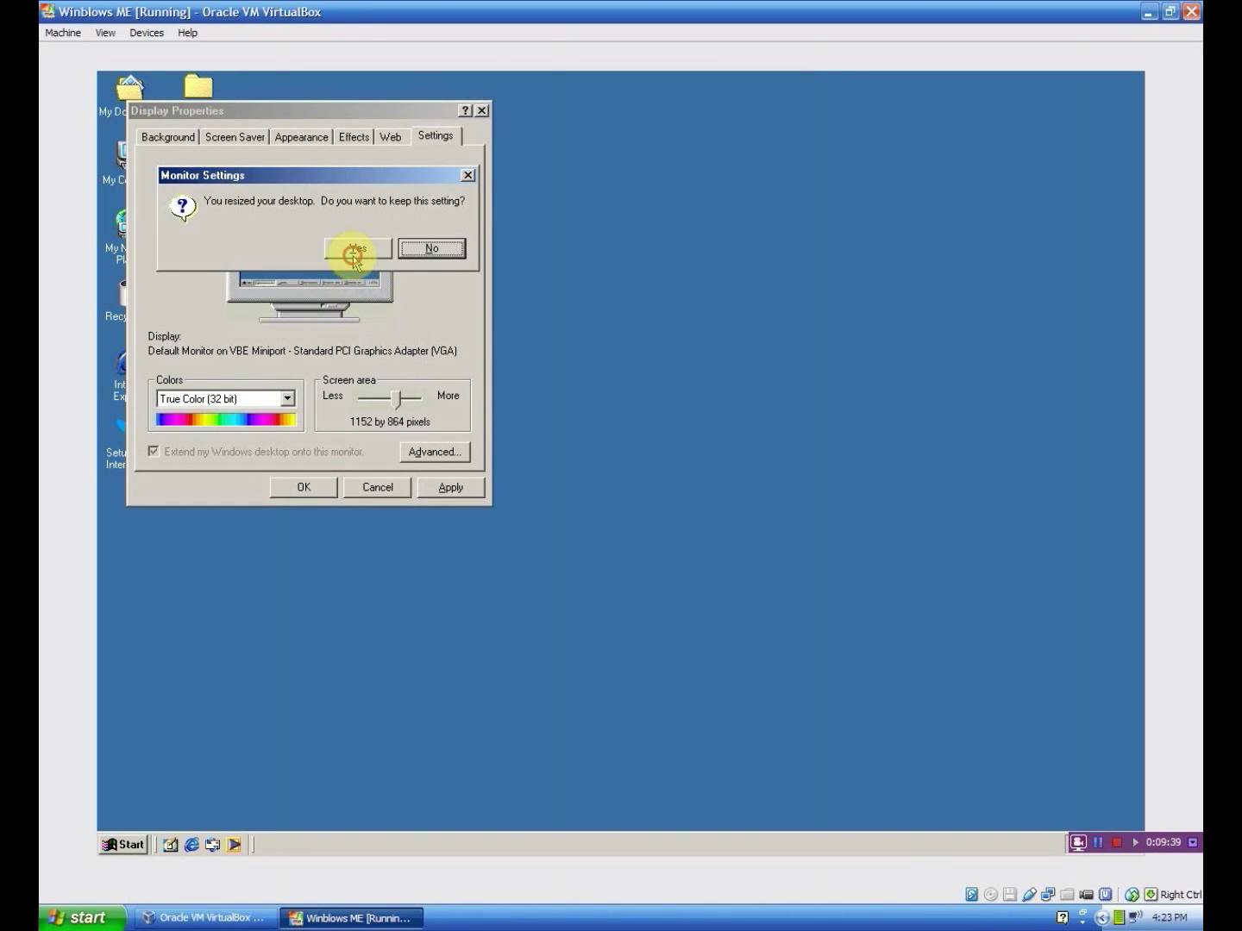
pyautogui.click(354, 255)
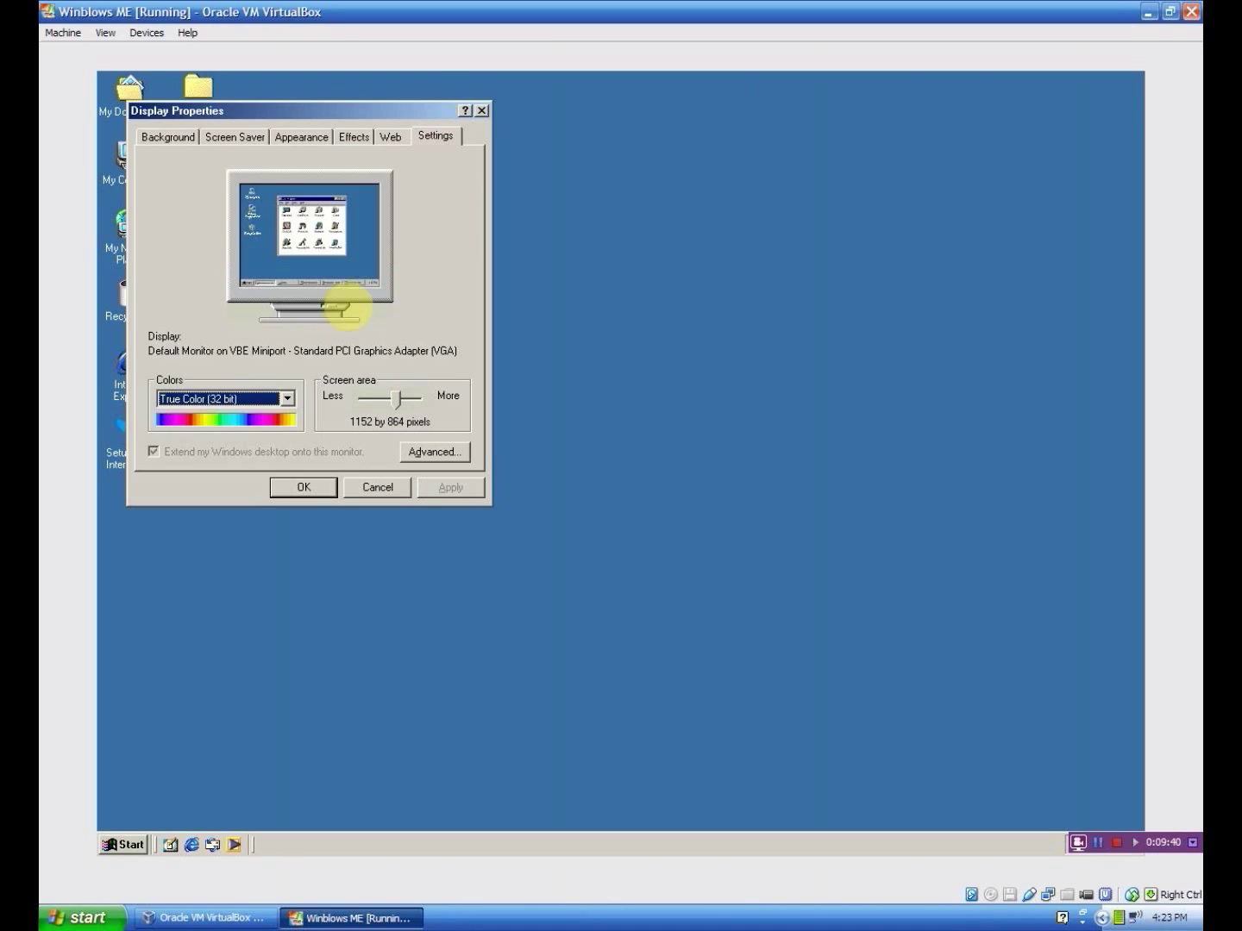
pyautogui.click(326, 490)
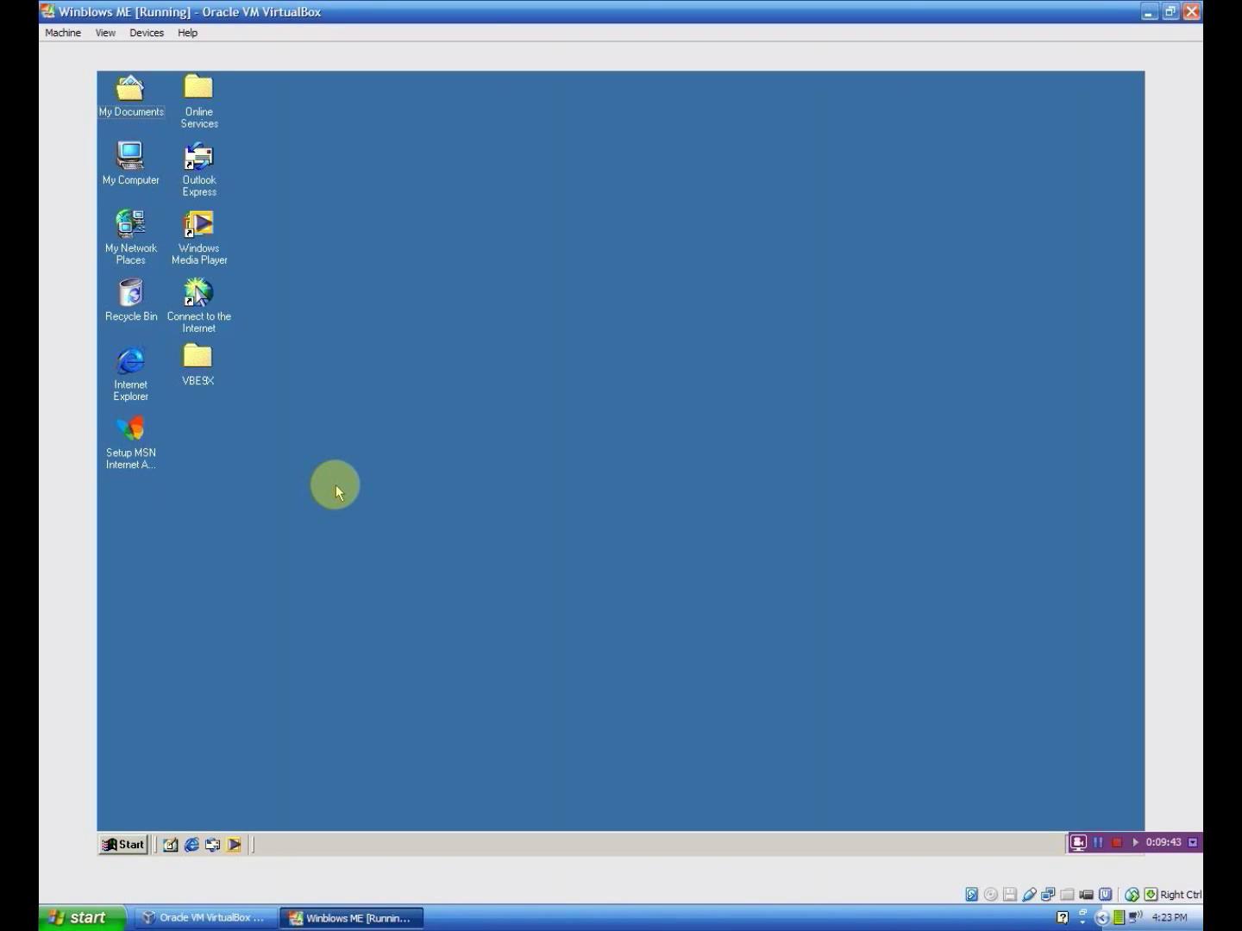